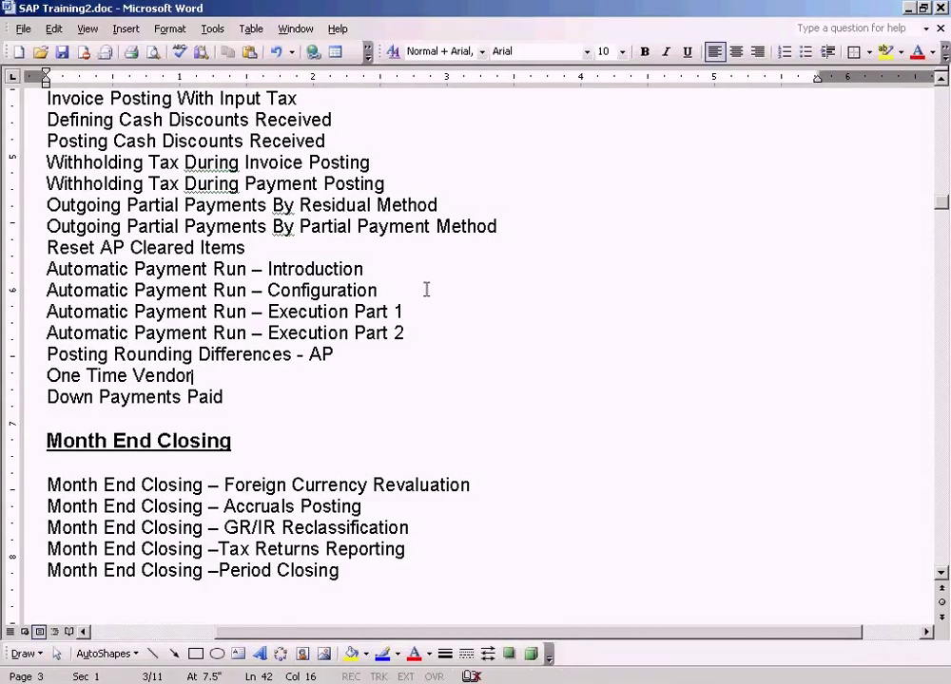
# - Switch to SAP Easy Access, run transaction /nspro and display the SAP Reference IMG
pyautogui.click(314, 683)
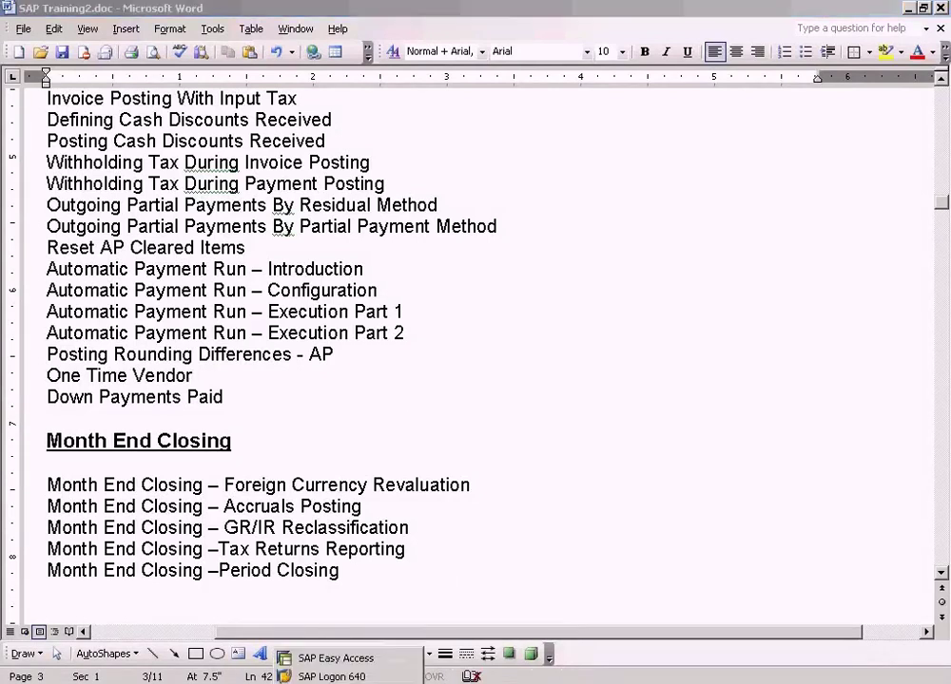
pyautogui.click(371, 658)
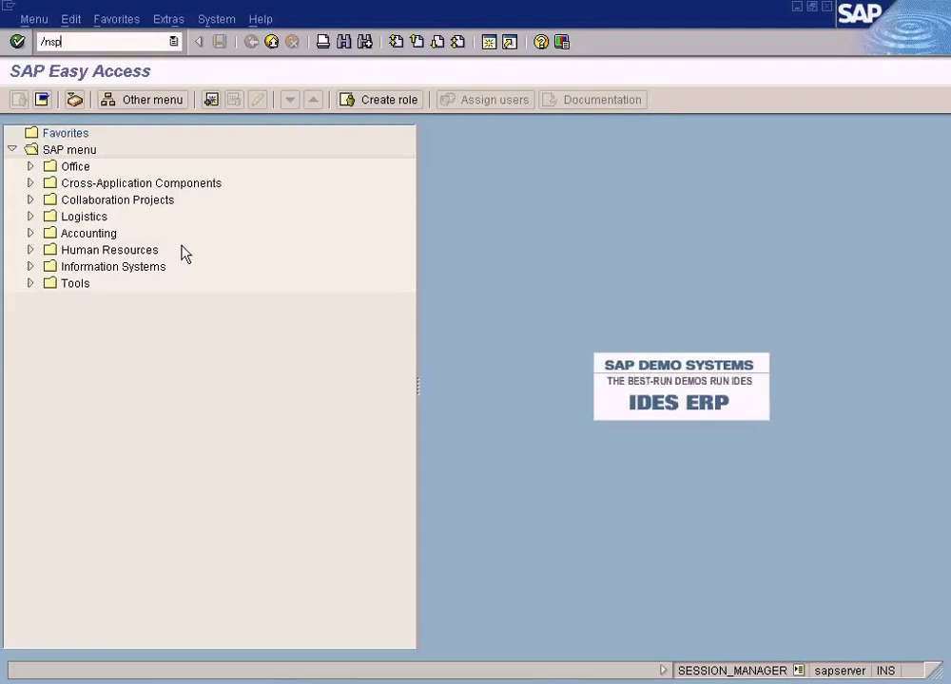
pyautogui.write('/nspro')
pyautogui.press('Return')
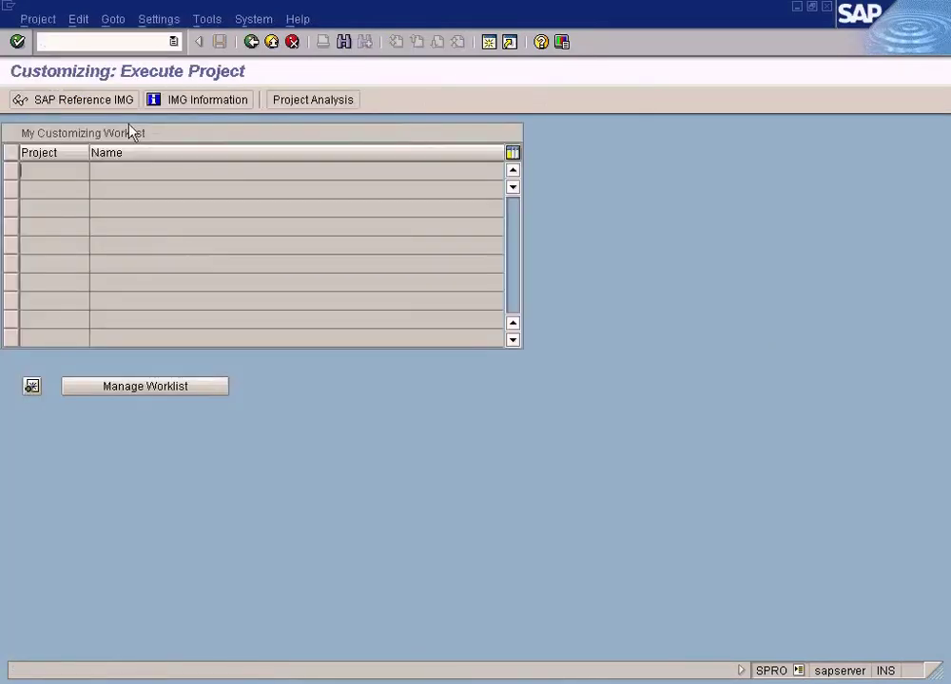
pyautogui.click(108, 97)
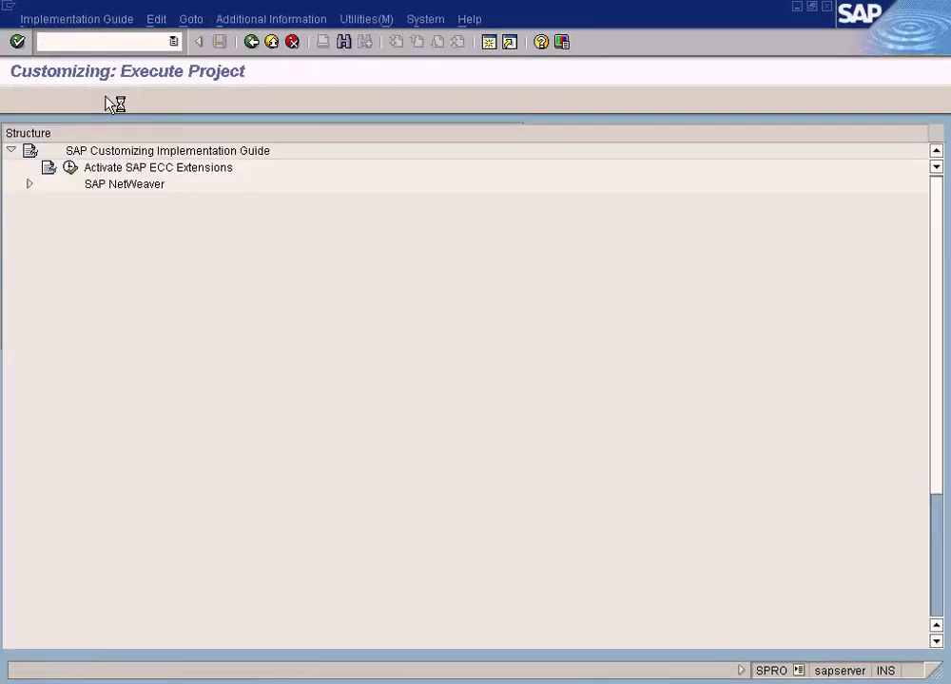
# - Under Financial Accounting (New), Accounts Receivable and Accounts Payable, Vendor Accounts, Master Data, Preparations for Creating Vendor Master Data, execute Define Account Groups with Screen Layout (Vendors)
pyautogui.click(30, 286)
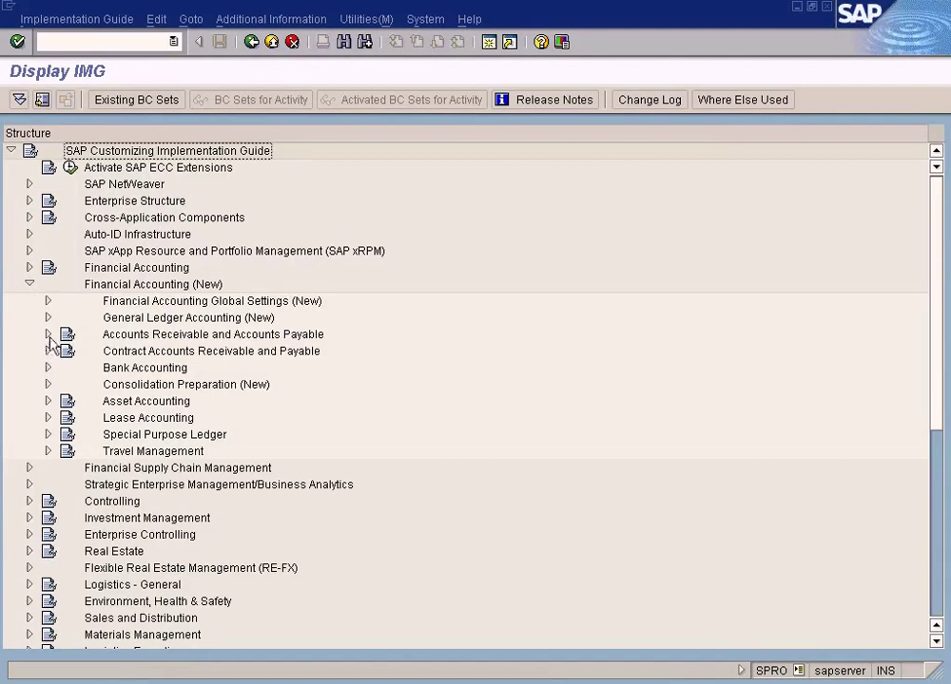
pyautogui.click(48, 335)
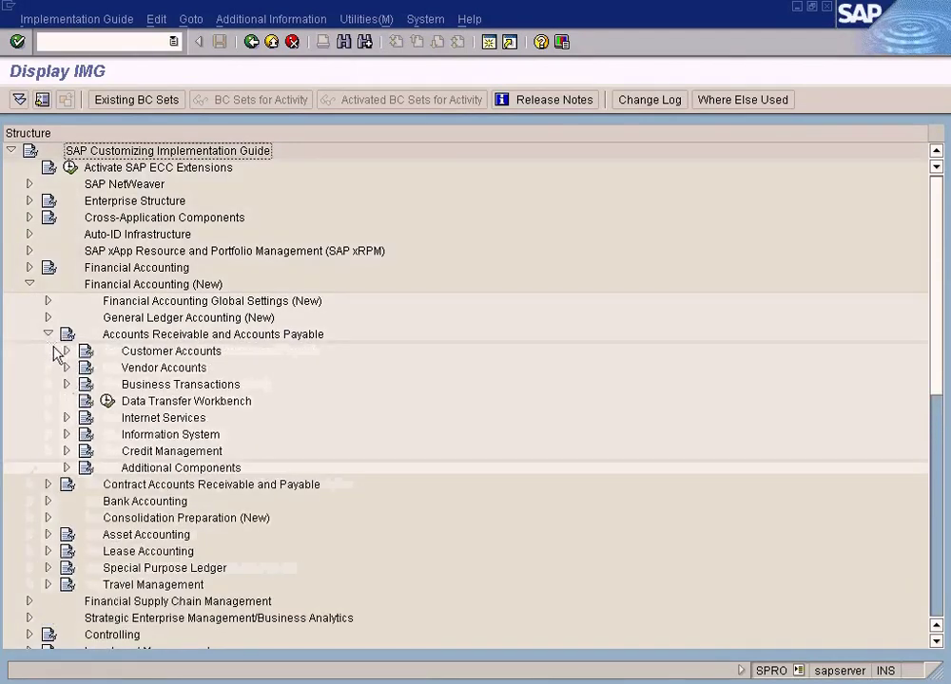
pyautogui.click(68, 368)
pyautogui.click(85, 385)
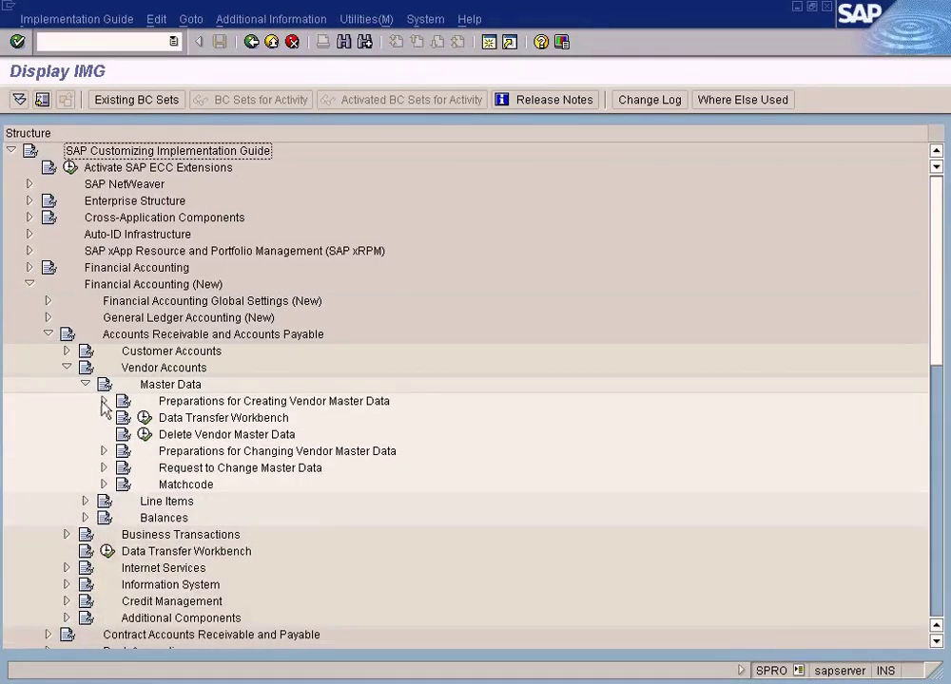
pyautogui.click(103, 401)
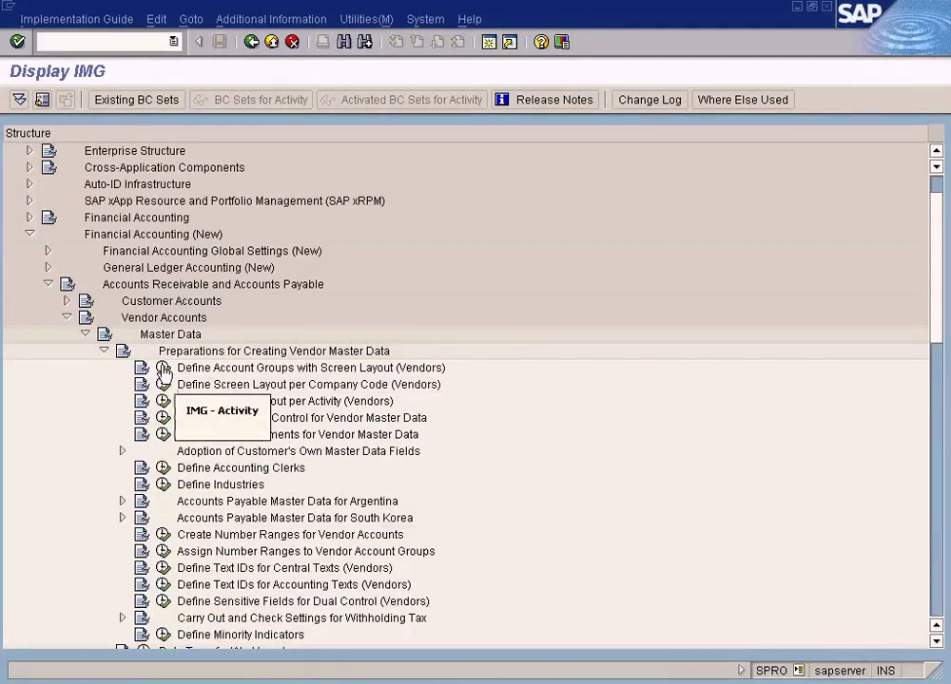
pyautogui.click(163, 369)
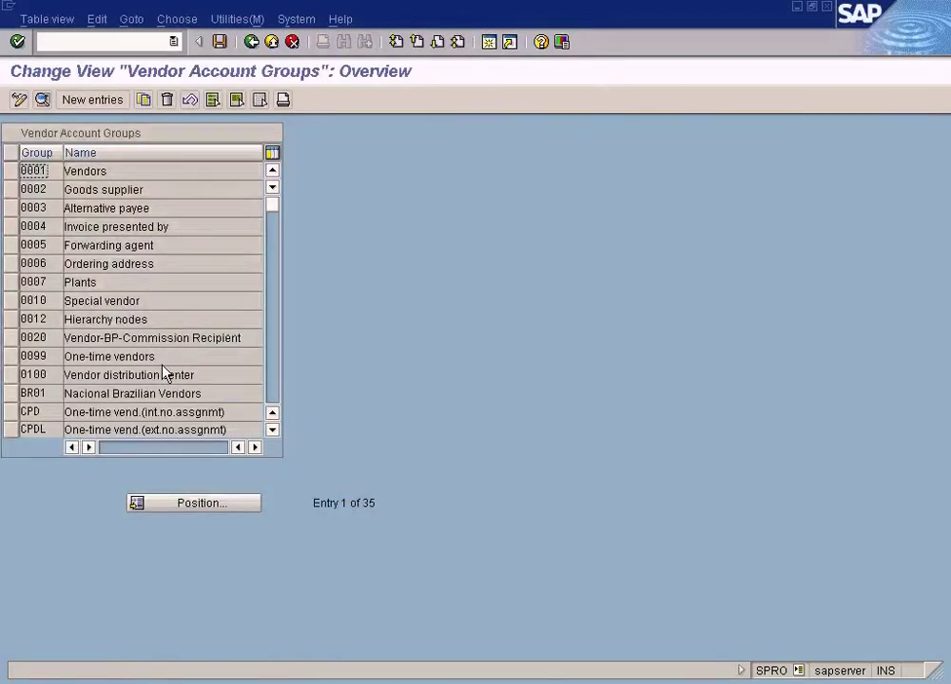
# - Create and save vendor account group OVEN named "One time vendor", flagged as a one-time account, and return to the IMG
pyautogui.click(98, 96)
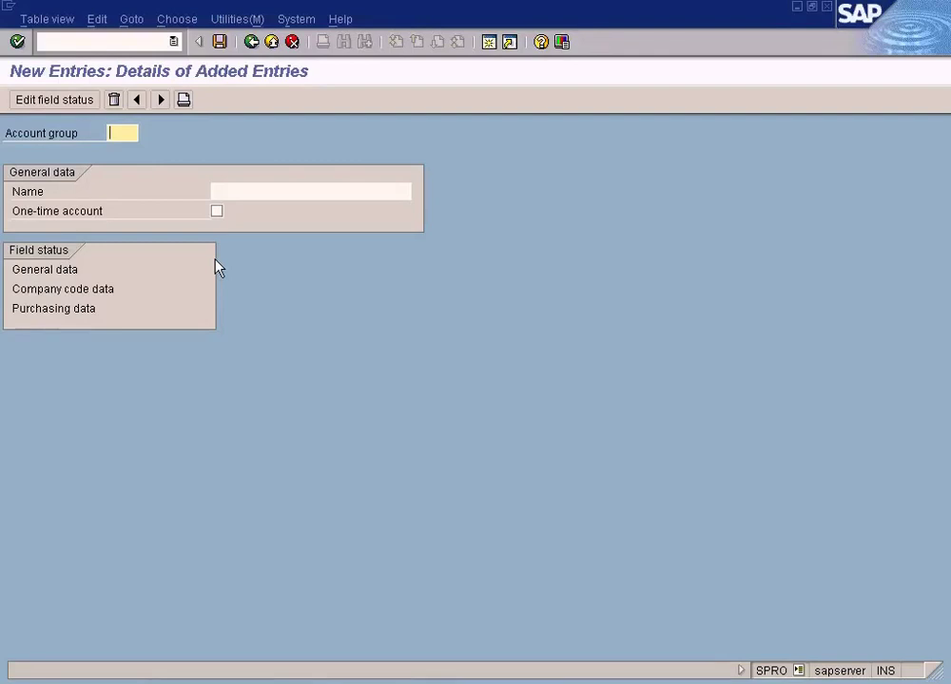
pyautogui.write('0ven')
pyautogui.click(265, 188)
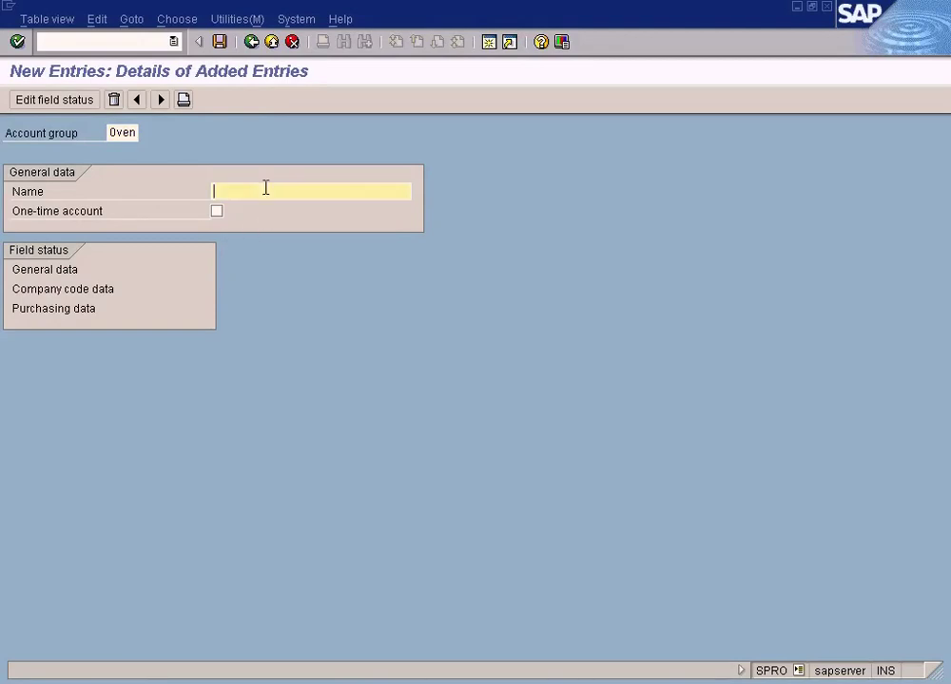
pyautogui.write('One time vendor')
pyautogui.click(216, 211)
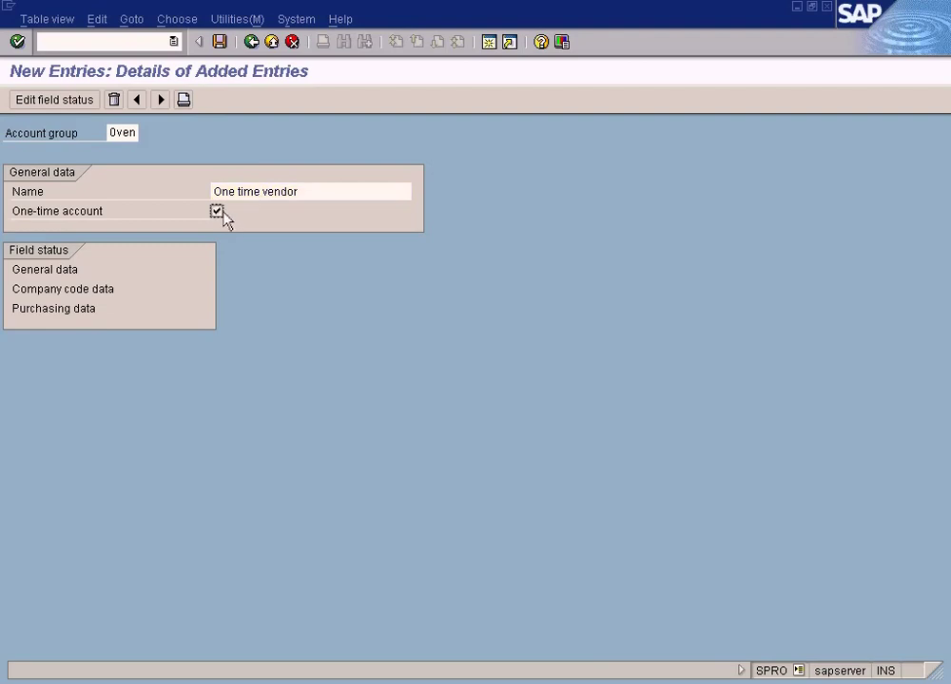
pyautogui.click(220, 42)
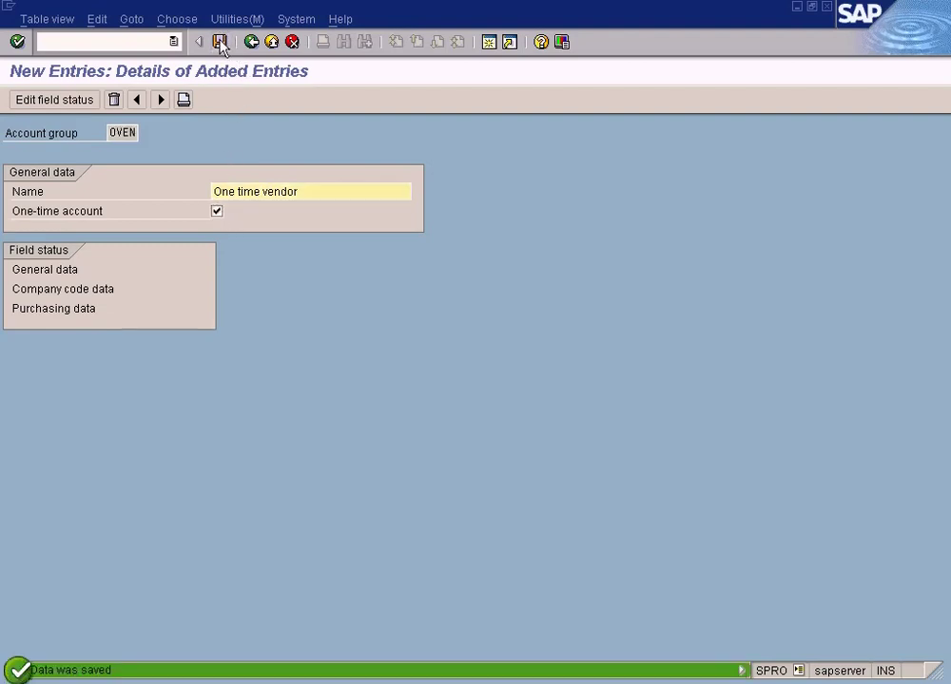
pyautogui.click(251, 42)
pyautogui.click(251, 42)
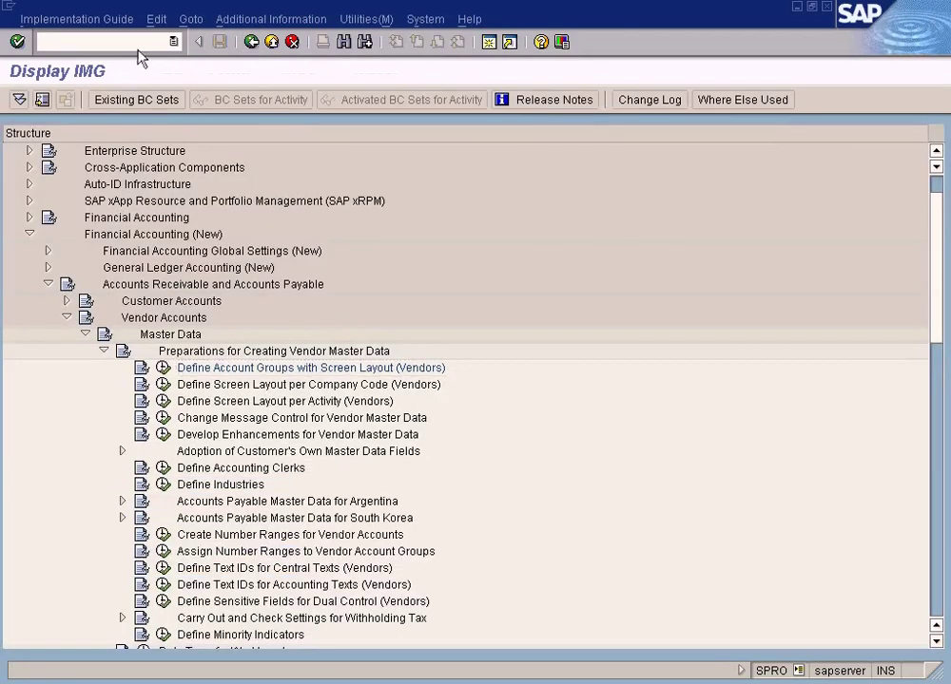
# - Run transaction /nfk01 and try to create a vendor in company code SUN with account group OVEN
pyautogui.write('/nfk01')
pyautogui.press('Return')
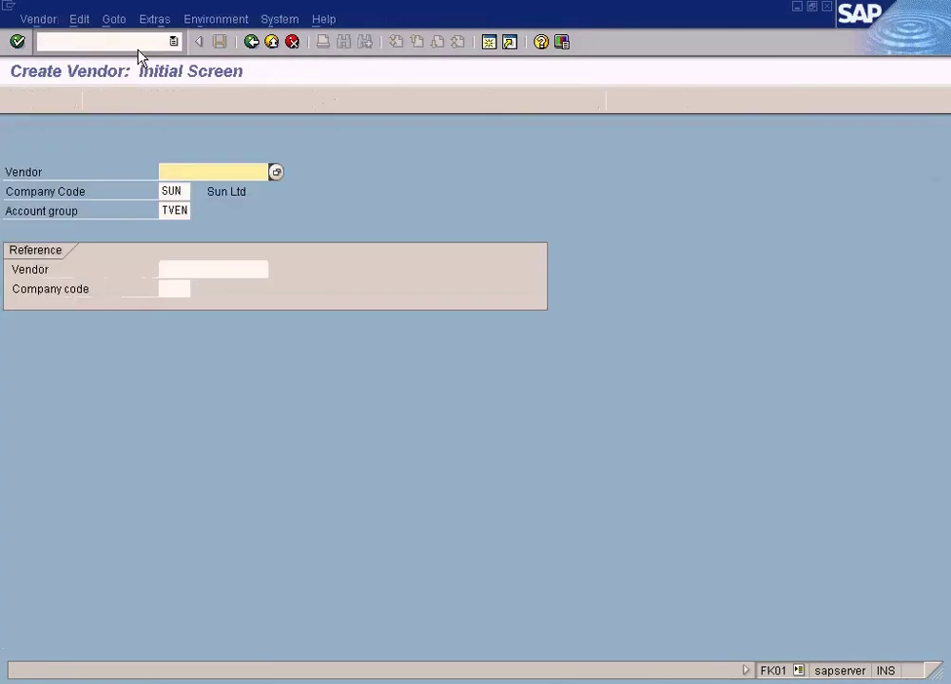
pyautogui.doubleClick(177, 209)
pyautogui.write('oven')
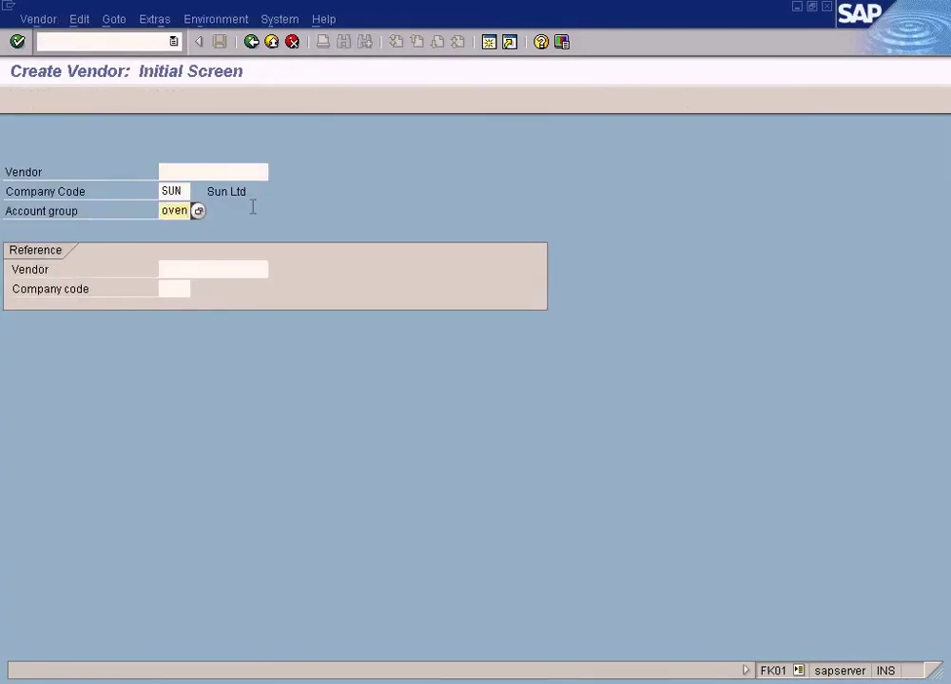
pyautogui.press('Return')
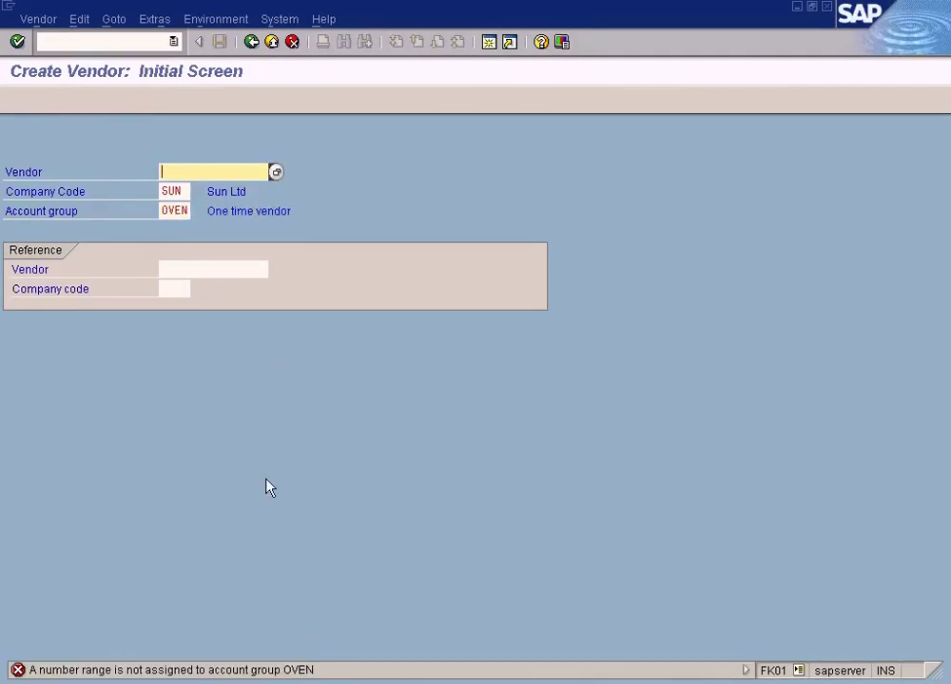
# - Open a second SAP session, run /nspro in it and display the SAP Reference IMG
pyautogui.click(367, 680)
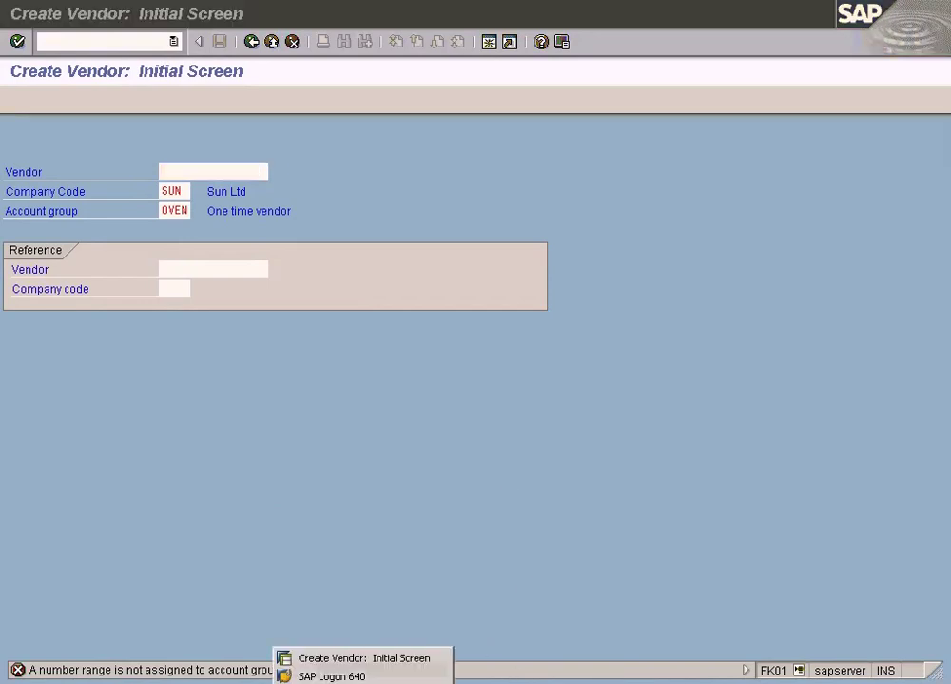
pyautogui.click(488, 42)
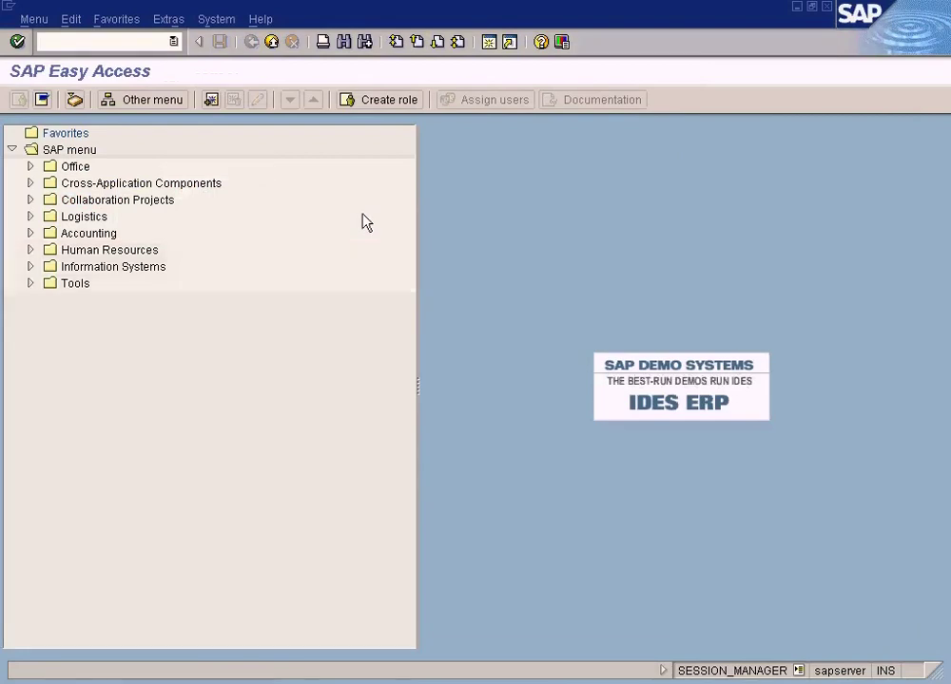
pyautogui.write('/nspro')
pyautogui.press('Return')
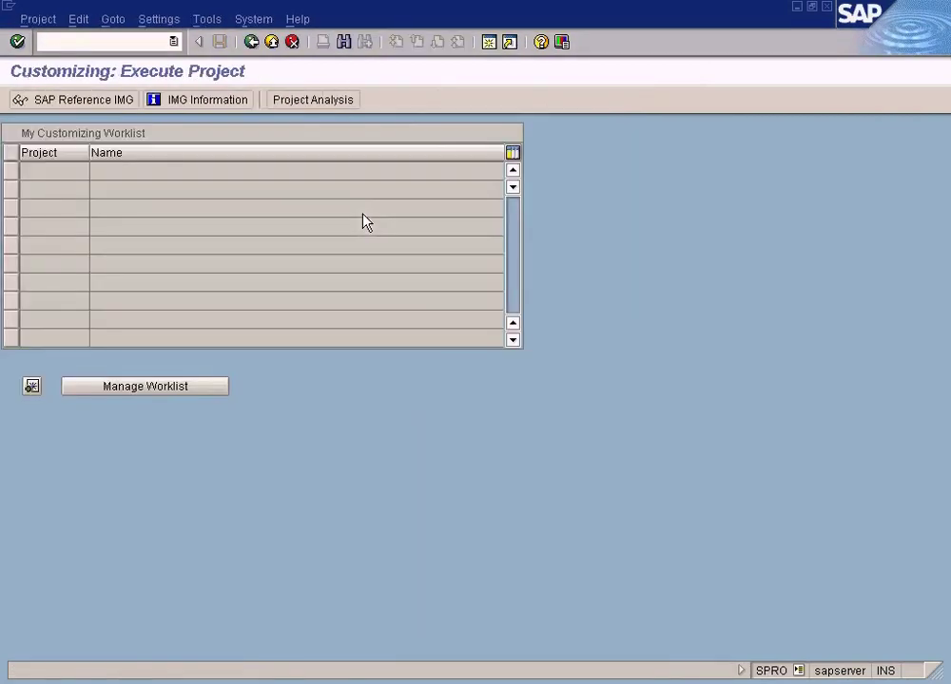
pyautogui.click(108, 103)
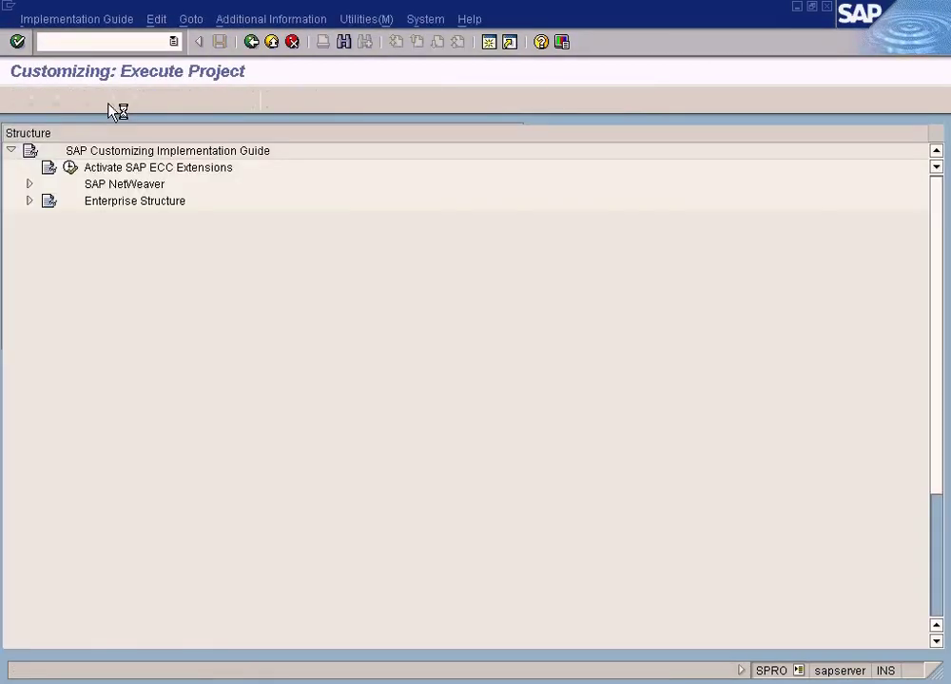
# - Expand Financial Accounting (New) down through Accounts Receivable and Accounts Payable, Vendor Accounts and Master Data to Preparations for Creating Vendor Master Data
pyautogui.click(30, 285)
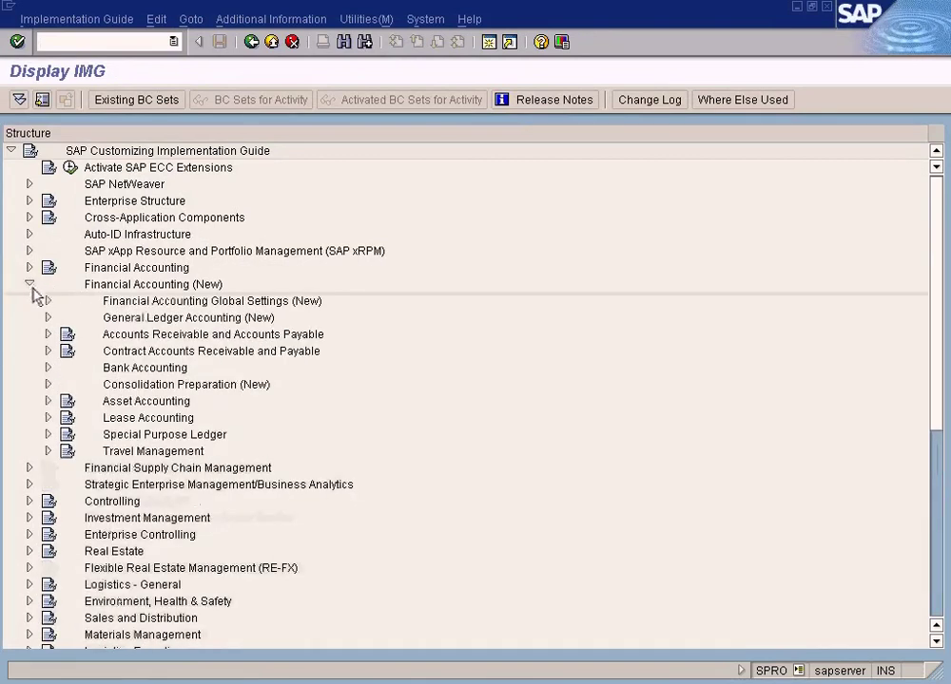
pyautogui.click(48, 335)
pyautogui.click(66, 368)
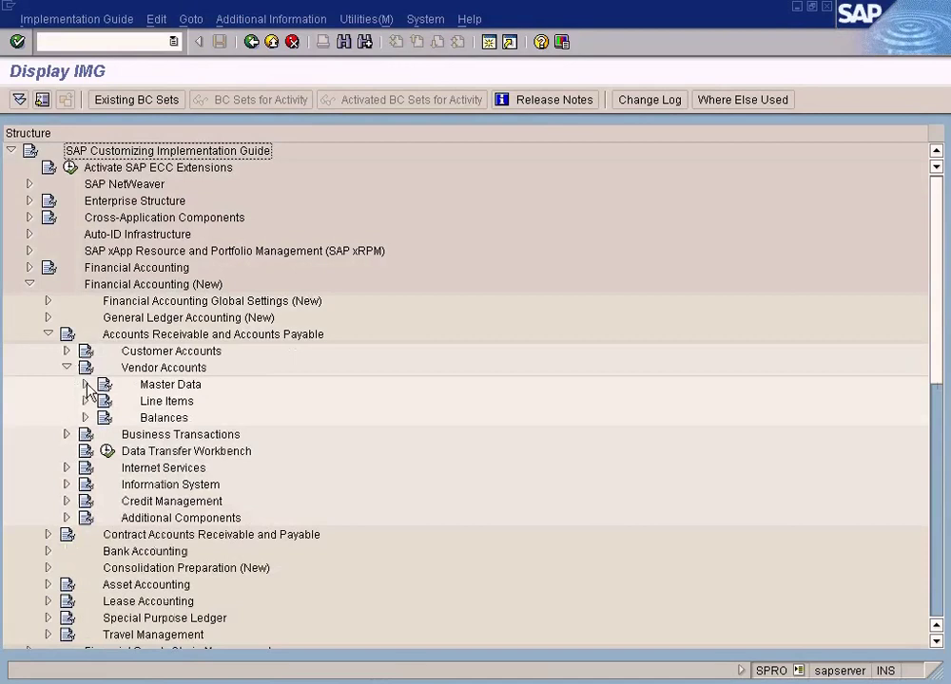
pyautogui.click(85, 384)
pyautogui.click(104, 400)
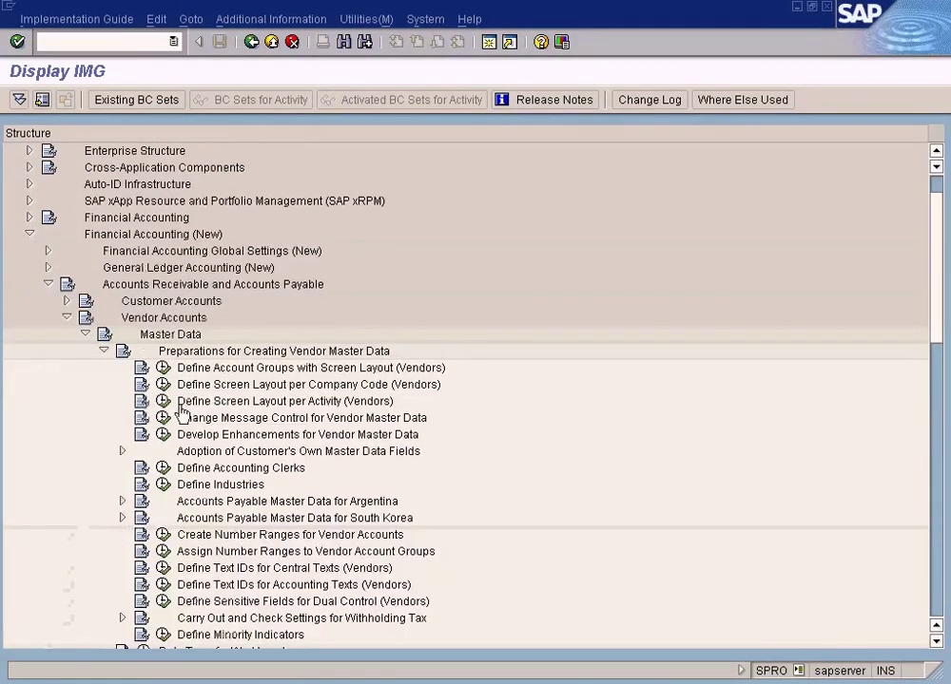
# - Find account group OVEN among the vendor account groups, review its details and return to the IMG
pyautogui.click(163, 368)
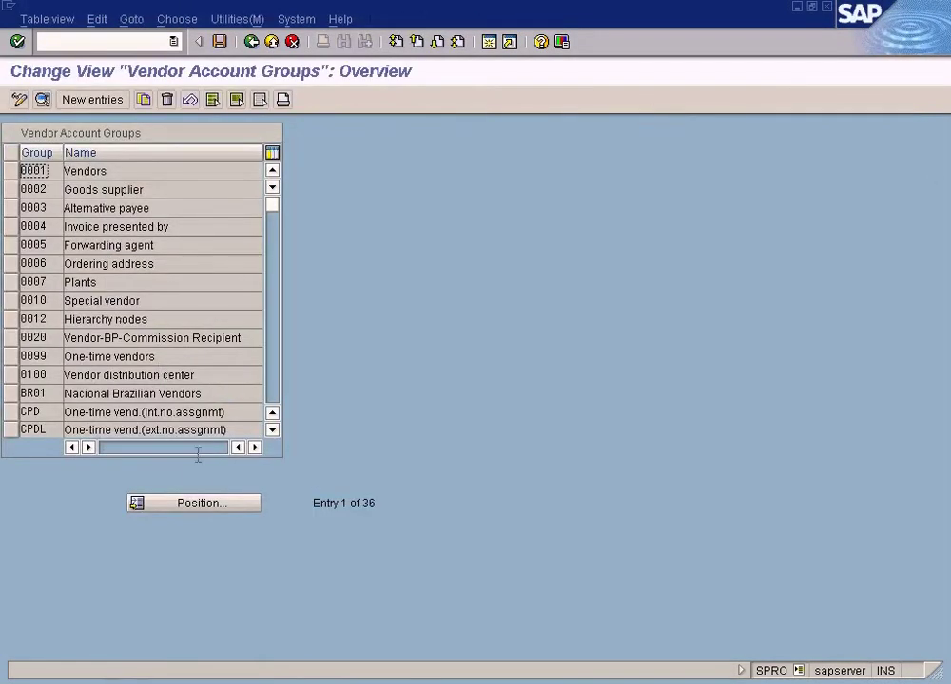
pyautogui.click(197, 504)
pyautogui.write('oven')
pyautogui.press('Return')
pyautogui.doubleClick(140, 172)
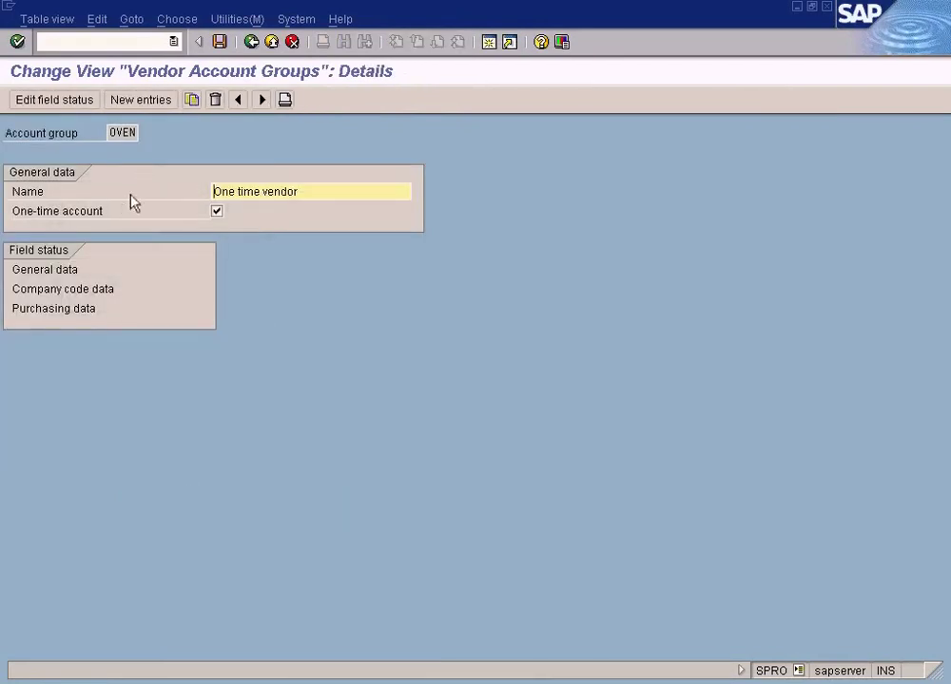
pyautogui.click(251, 43)
pyautogui.click(251, 43)
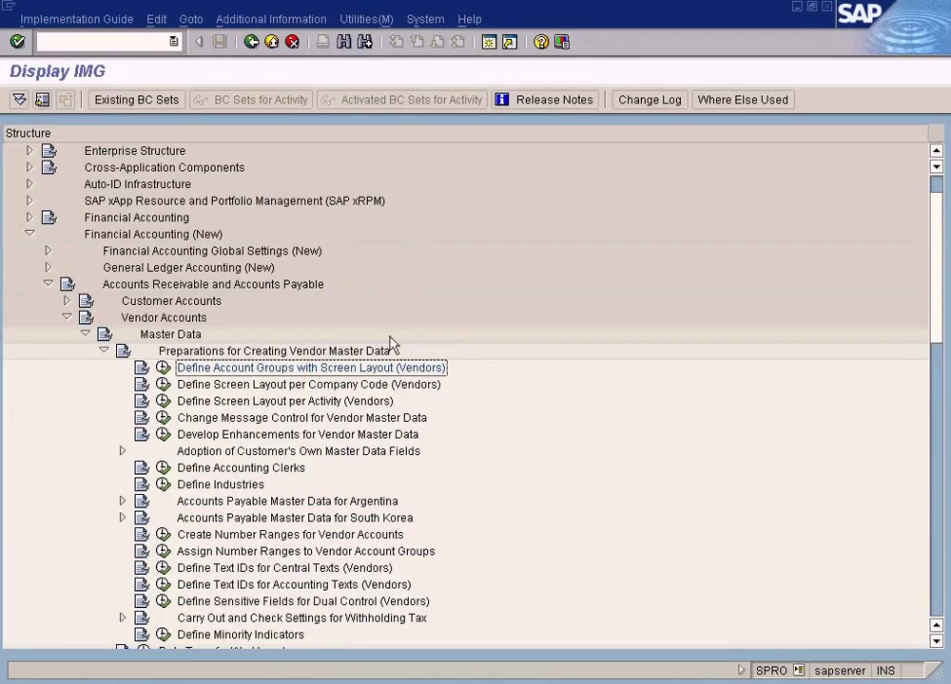
# - Execute Create Number Ranges for Vendor Accounts and open the vendor number range intervals for maintenance
pyautogui.click(252, 537)
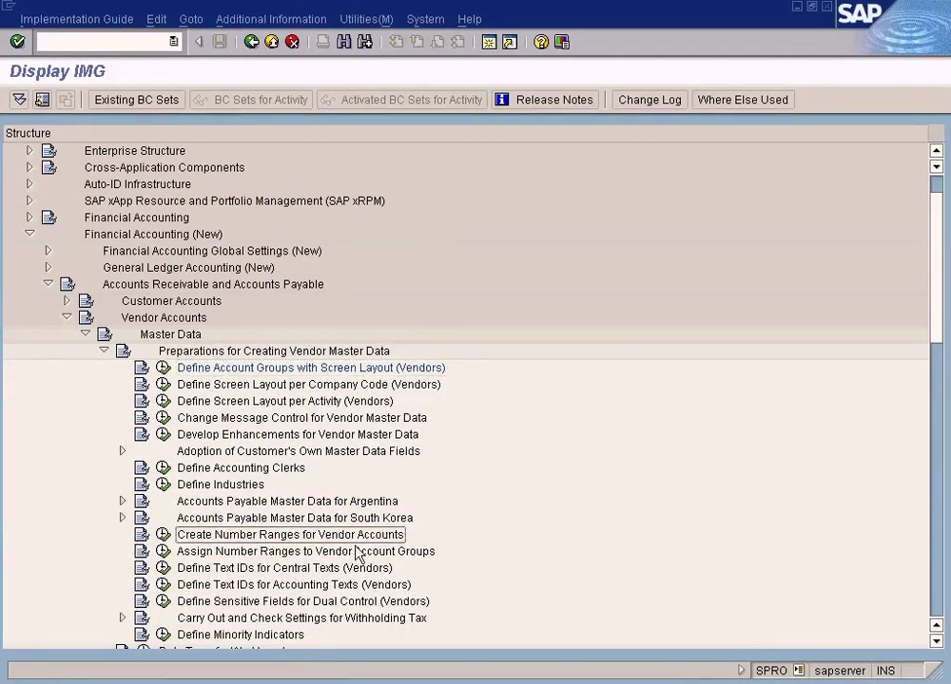
pyautogui.click(163, 537)
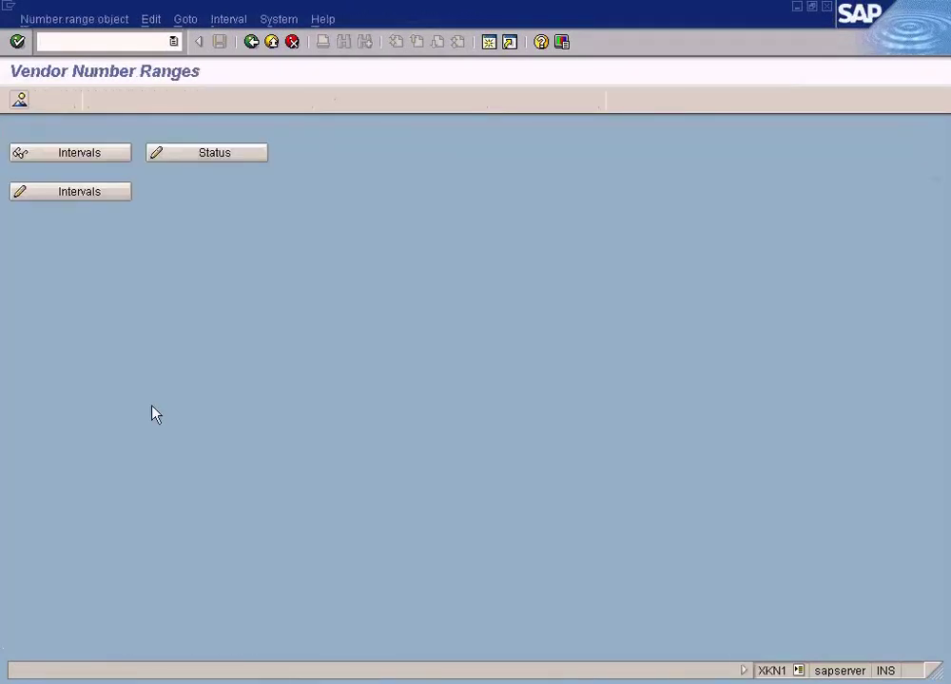
pyautogui.click(76, 196)
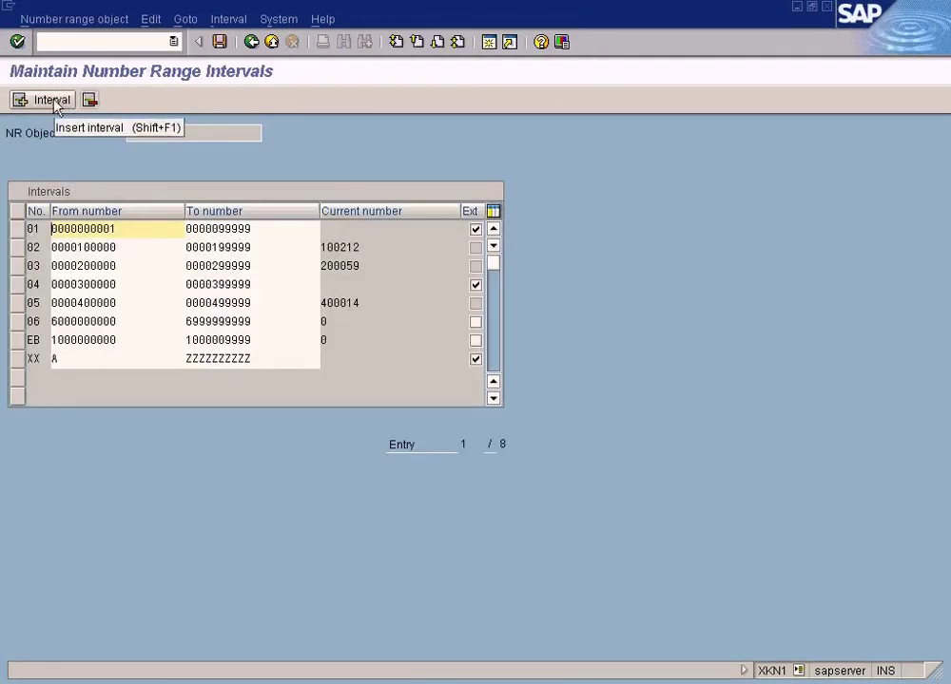
# - Examine the existing vendor number range intervals, especially 05 and 06, and view the Insert Interval dialog without adding an interval
pyautogui.click(54, 102)
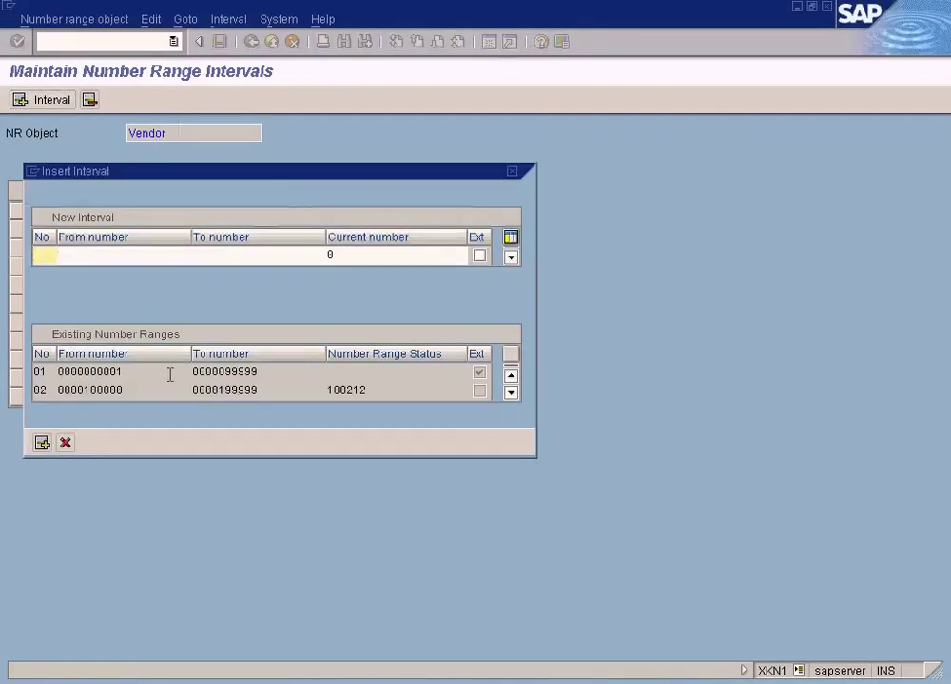
pyautogui.click(65, 443)
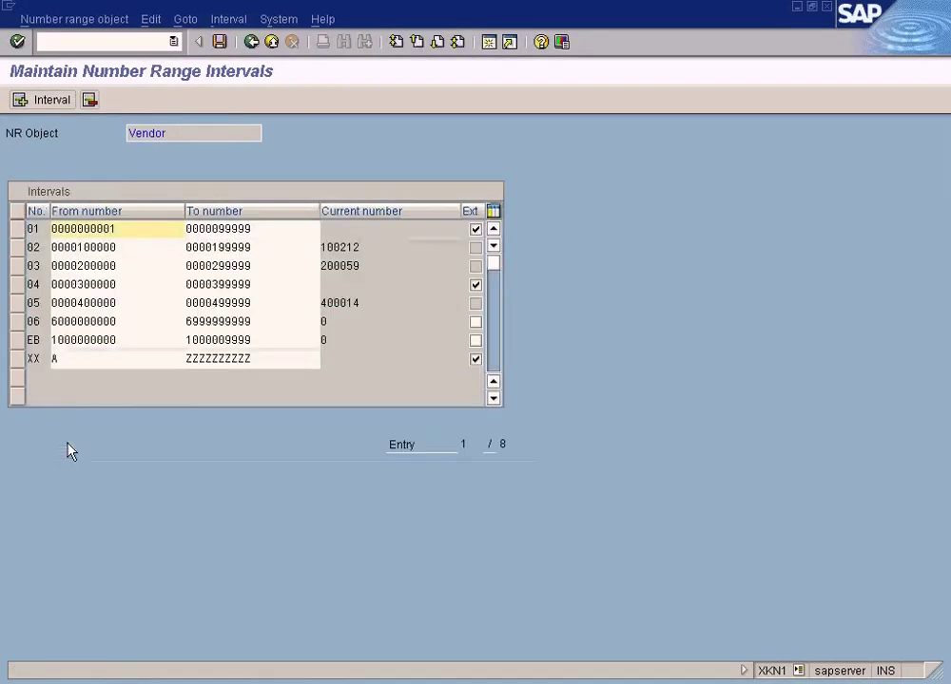
pyautogui.click(35, 322)
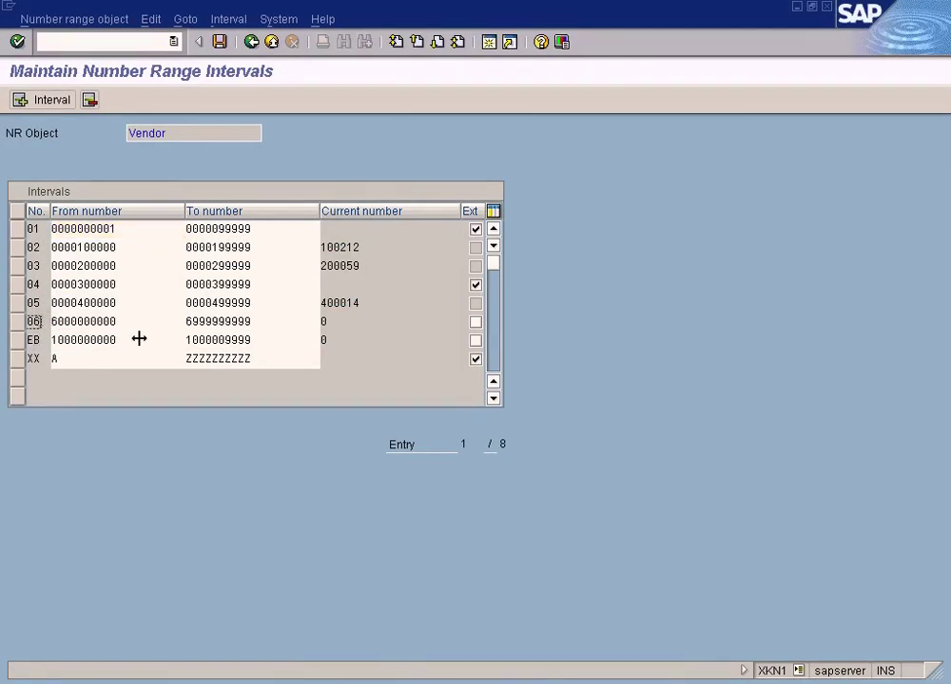
pyautogui.click(60, 100)
pyautogui.click(65, 441)
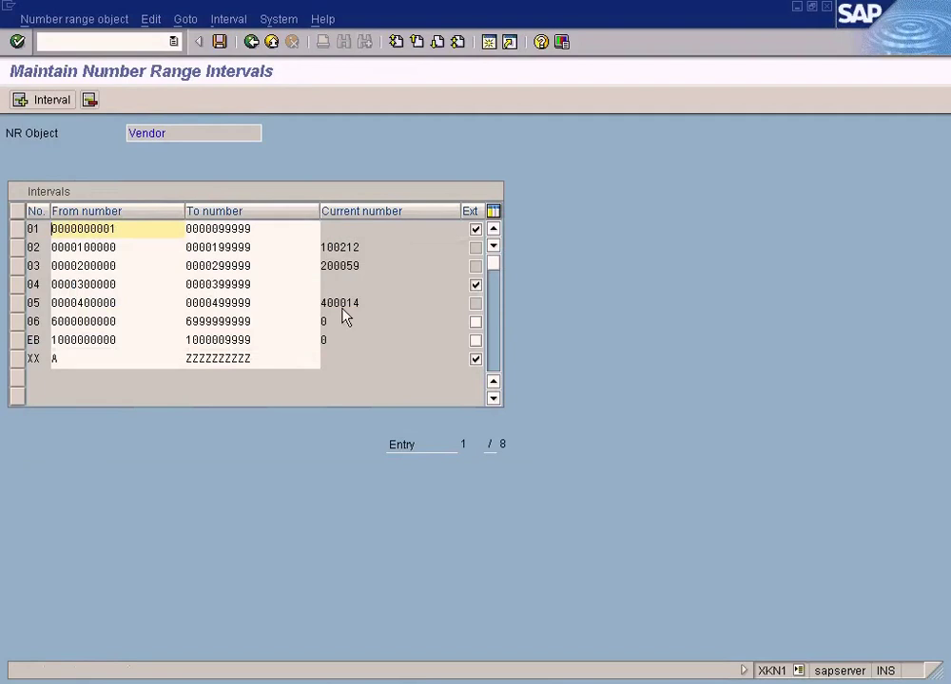
pyautogui.moveTo(245, 303); pyautogui.dragTo(43, 304)
pyautogui.click(43, 304)
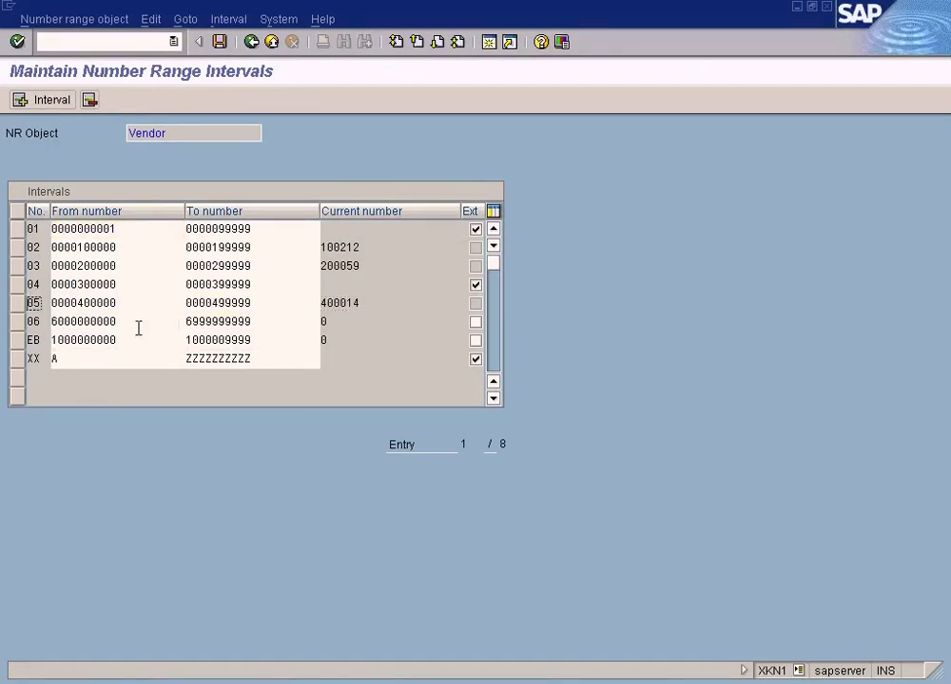
# - Start a new vendor number range interval numbered 07 with the From number 500000
pyautogui.click(57, 99)
pyautogui.write('0')
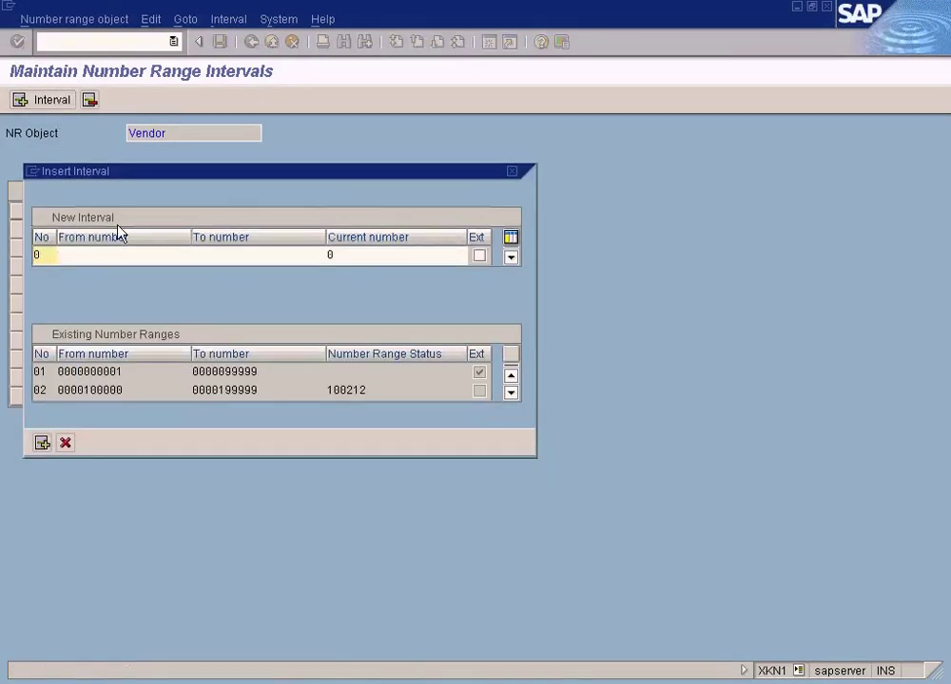
pyautogui.write('7')
pyautogui.press('Tab')
pyautogui.moveTo(147, 174); pyautogui.dragTo(376, 321)
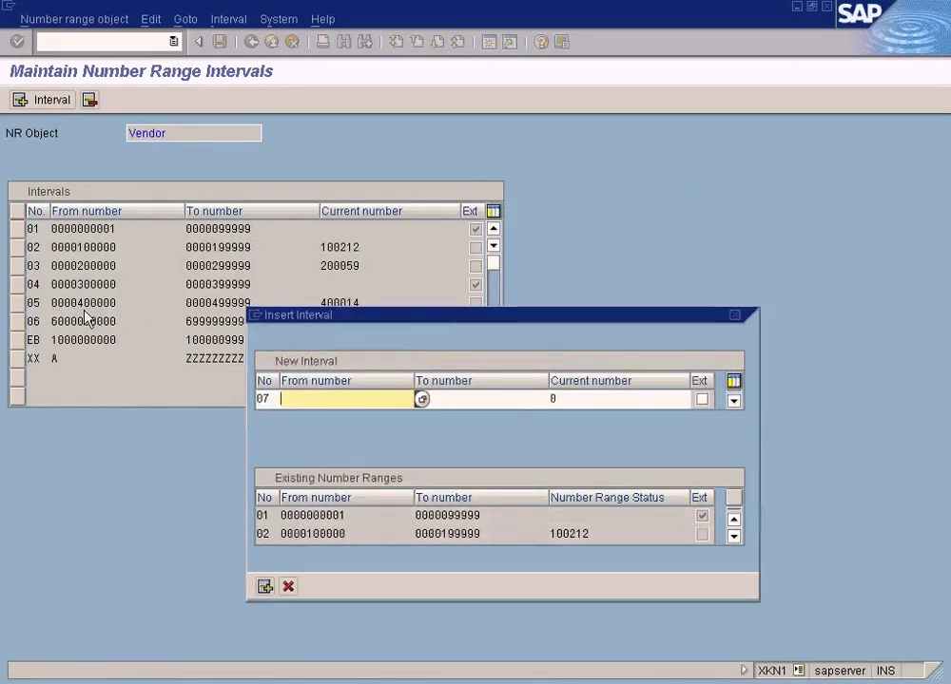
pyautogui.write('500')
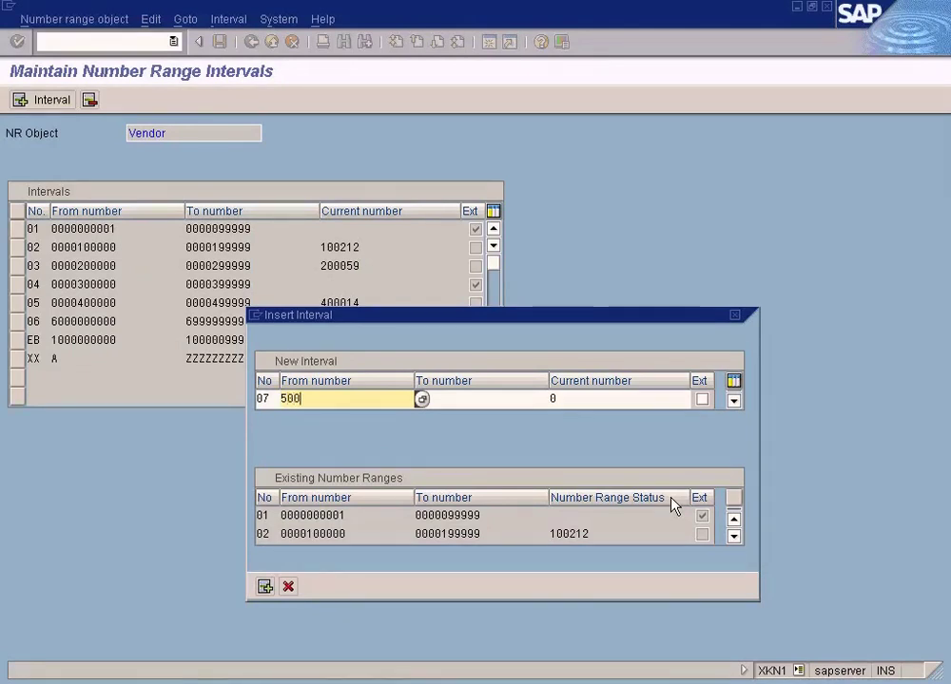
pyautogui.write('000')
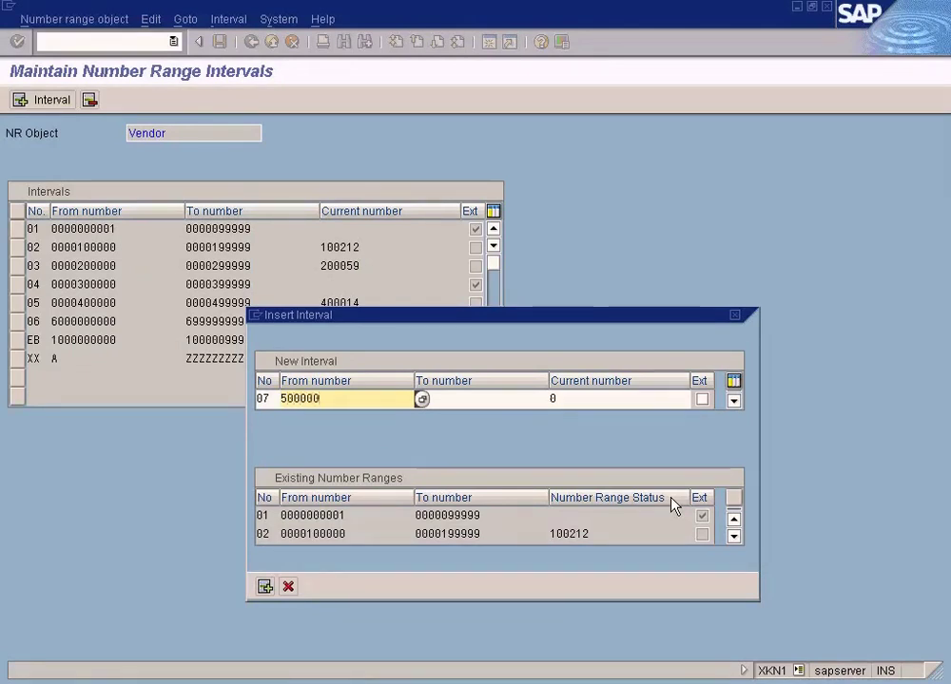
# - Copy the From number into the To number of interval 07 and change it to 599999
pyautogui.hotkey('shift', 'Home')
pyautogui.hotkey('ctrl', 'c')
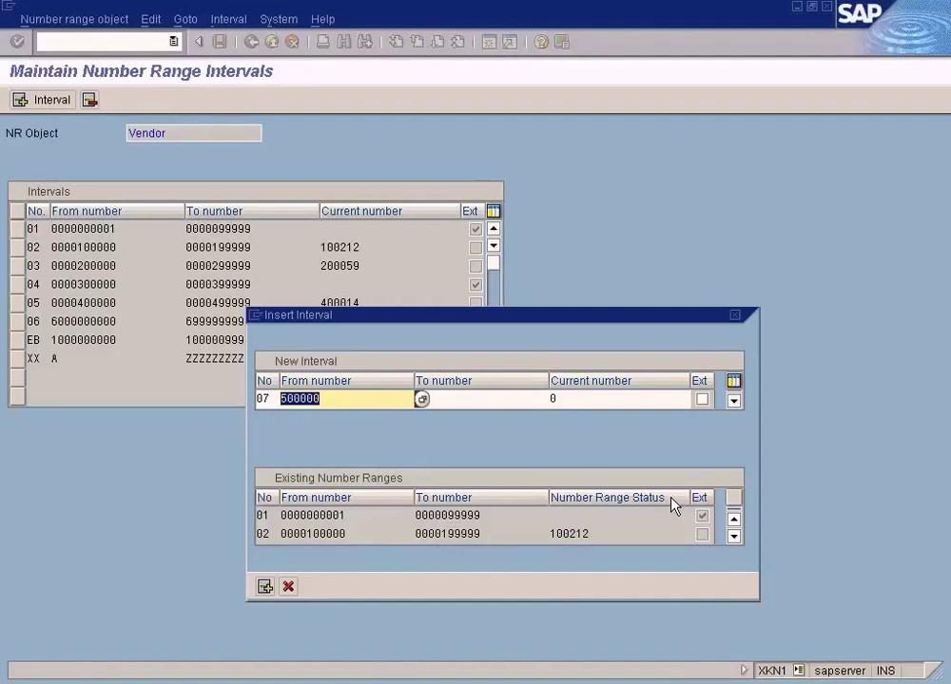
pyautogui.click(480, 399)
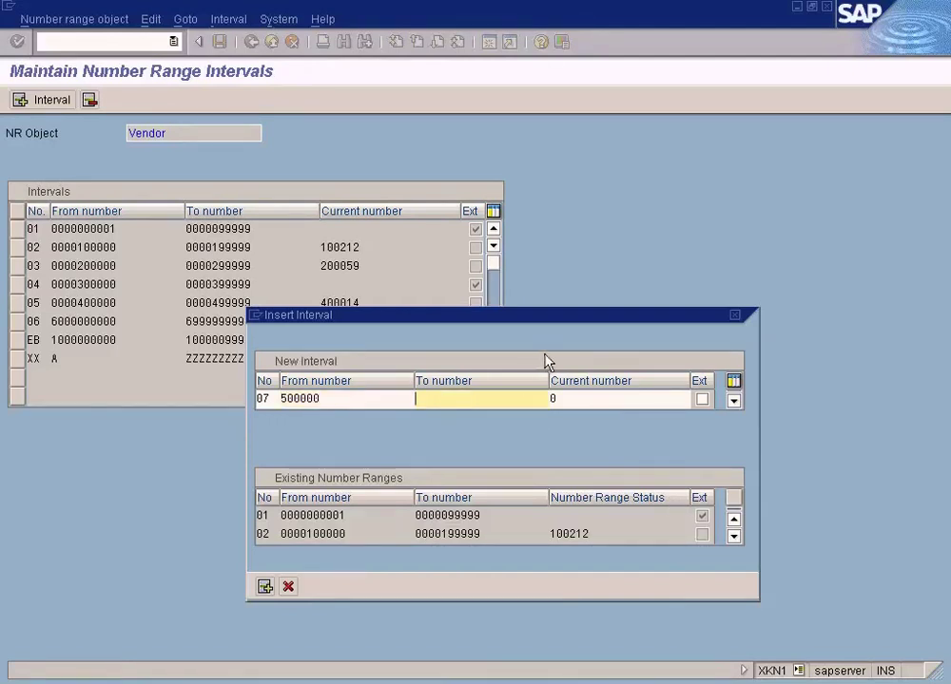
pyautogui.hotkey('ctrl', 'v')
pyautogui.press('BackSpace')
pyautogui.press('BackSpace')
pyautogui.press('BackSpace')
pyautogui.press('BackSpace')
pyautogui.press('BackSpace')
pyautogui.write('99999')
# - Clear the From number of interval 07 and enter it again as 500000
pyautogui.click(355, 398)
pyautogui.press('BackSpace')
pyautogui.press('BackSpace')
pyautogui.press('BackSpace')
pyautogui.press('BackSpace')
pyautogui.press('BackSpace')
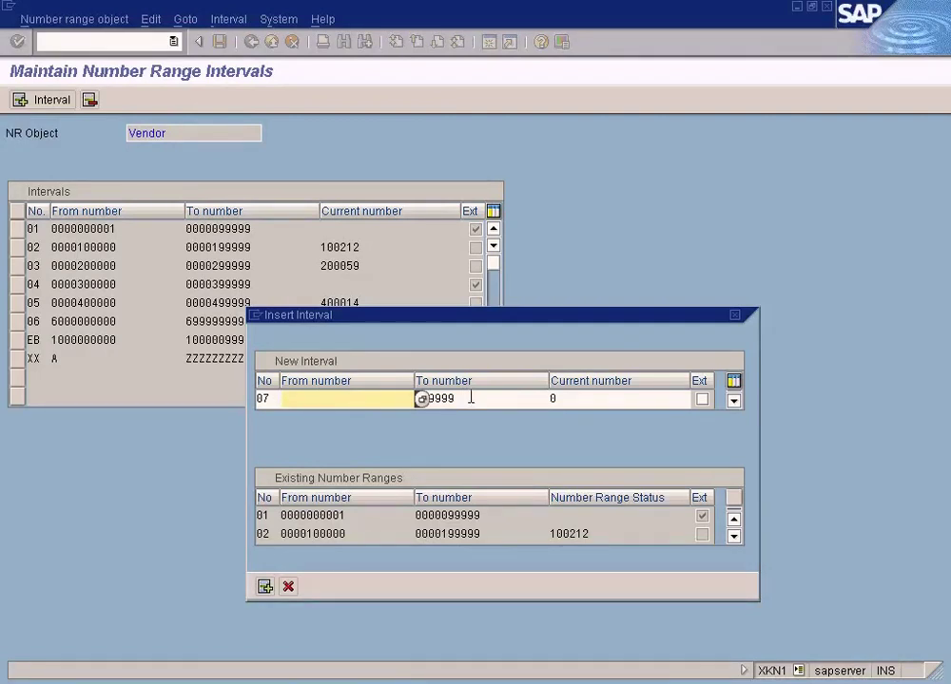
pyautogui.moveTo(469, 398); pyautogui.dragTo(400, 390)
pyautogui.click(349, 399)
pyautogui.write('599999')
pyautogui.press('BackSpace')
pyautogui.press('BackSpace')
pyautogui.press('BackSpace')
pyautogui.press('BackSpace')
pyautogui.press('BackSpace')
pyautogui.write('00000')
pyautogui.press('Tab')
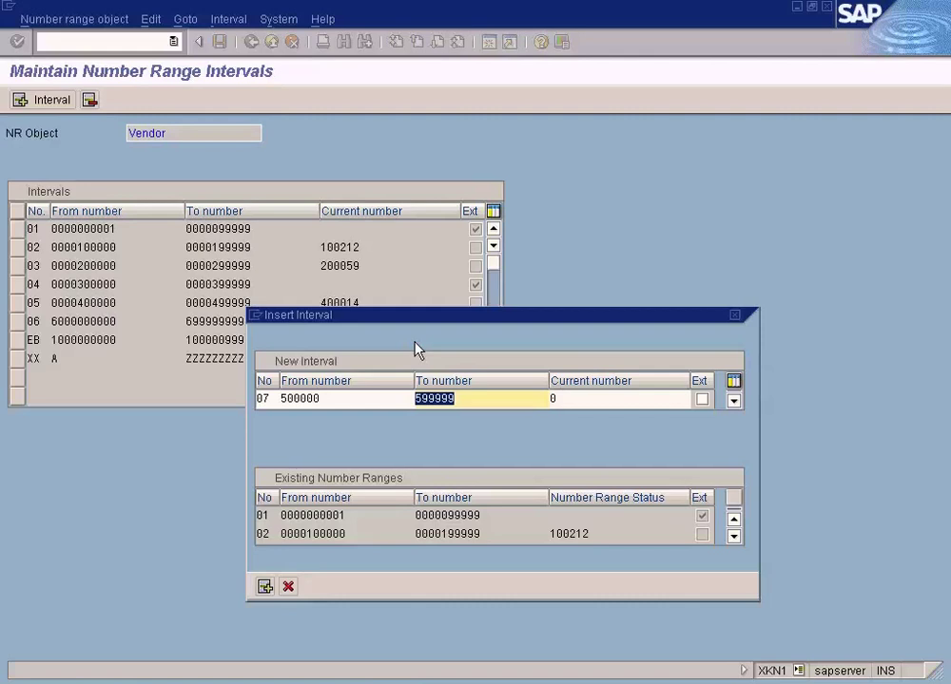
# - Set the To number of interval 07 to 500010 and insert the interval
pyautogui.write('5')
pyautogui.press('BackSpace')
pyautogui.moveTo(329, 399); pyautogui.dragTo(422, 399)
pyautogui.hotkey('ctrl', 'c')
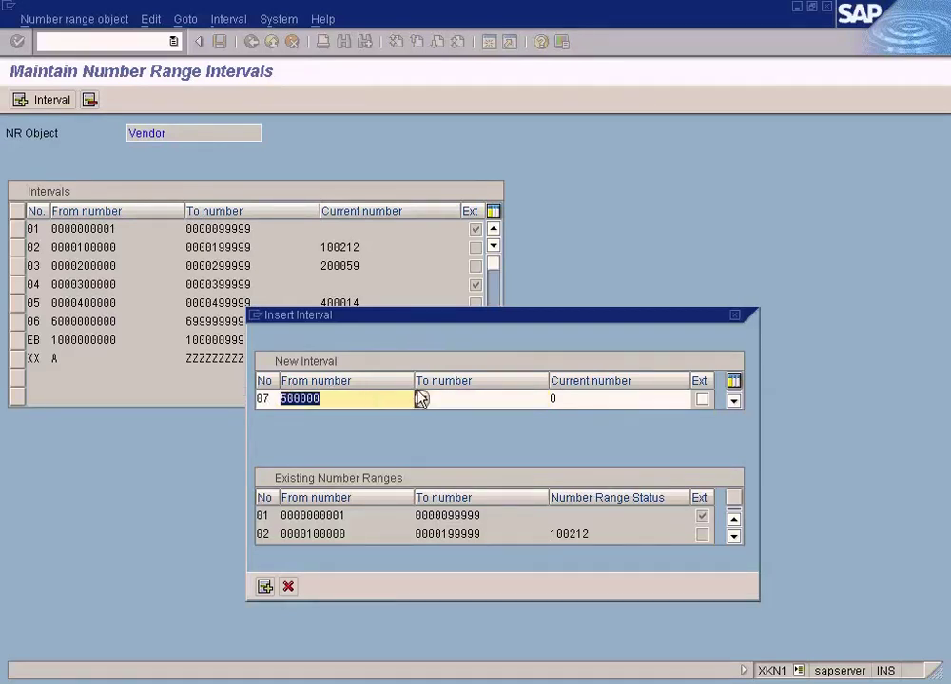
pyautogui.click(441, 398)
pyautogui.hotkey('ctrl', 'v')
pyautogui.press('BackSpace')
pyautogui.press('BackSpace')
pyautogui.write('10')
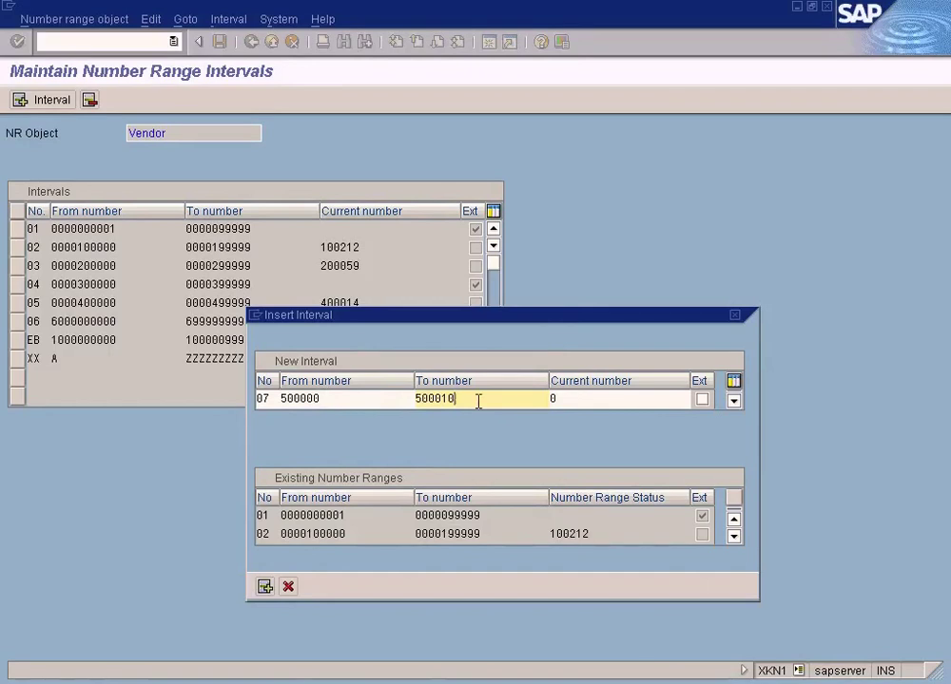
pyautogui.click(265, 586)
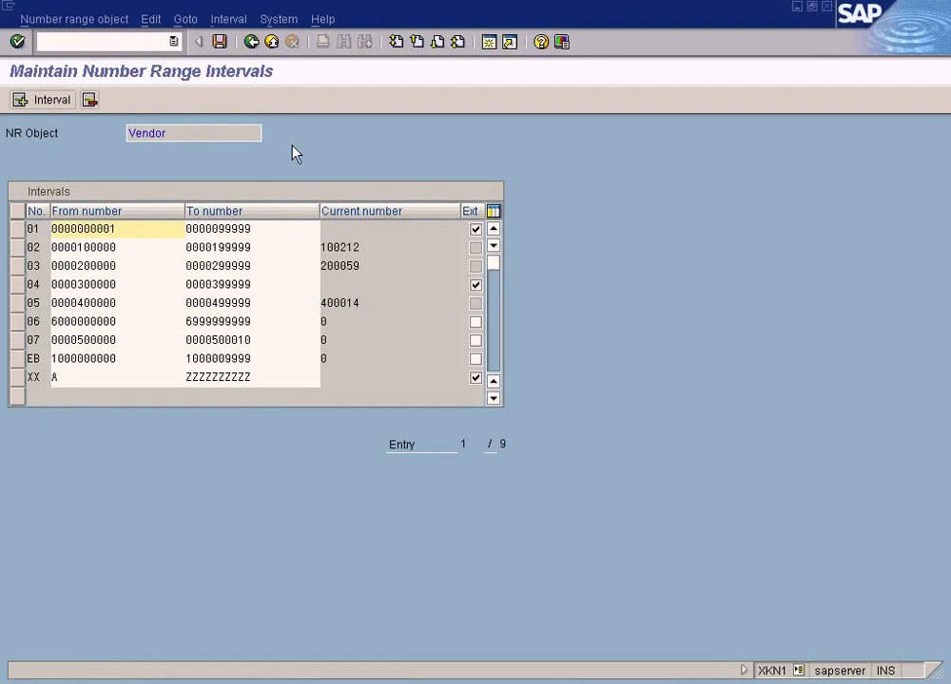
# - Save the vendor number range intervals and return to the IMG
pyautogui.click(218, 42)
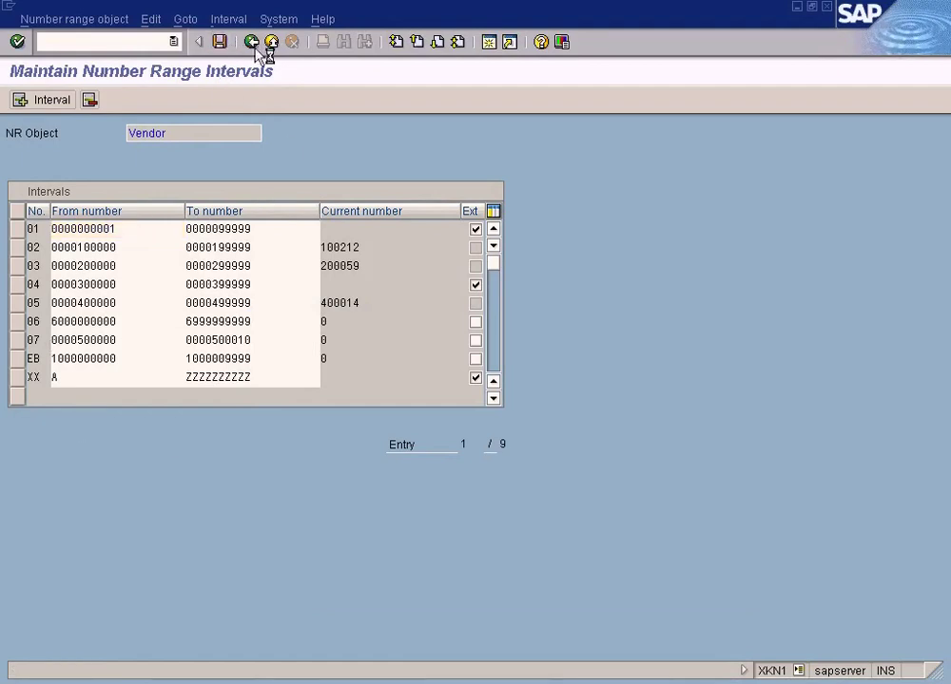
pyautogui.click(81, 520)
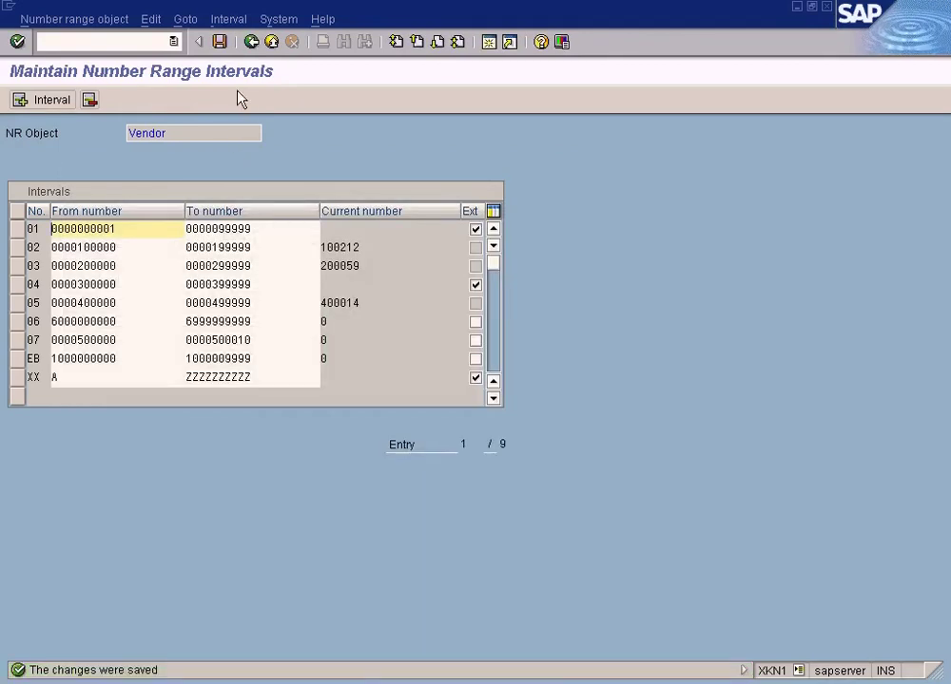
pyautogui.click(251, 43)
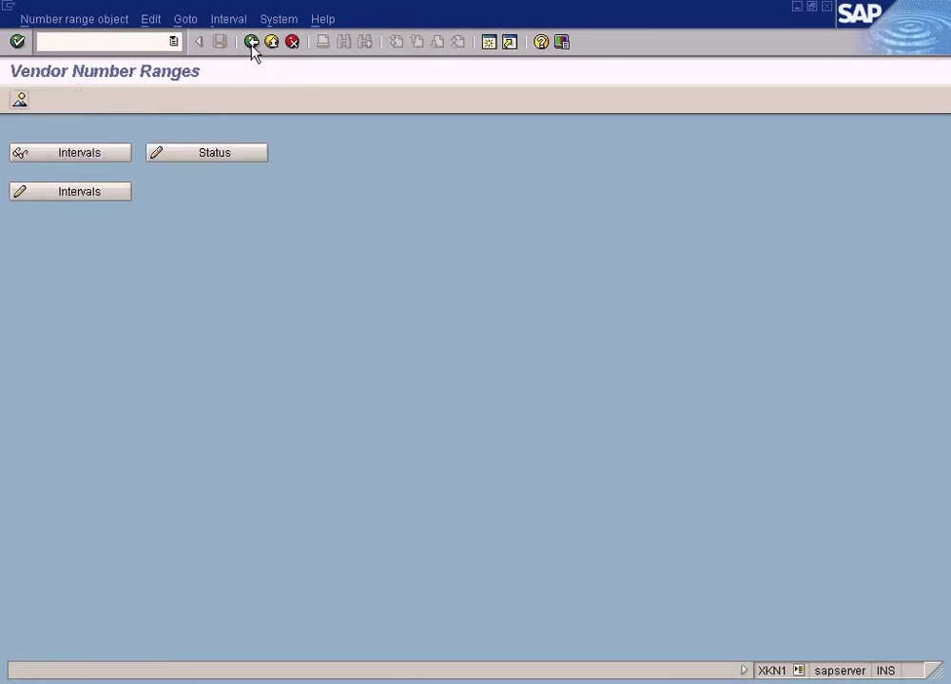
pyautogui.click(251, 43)
# - Open the assignment of vendor account groups to number ranges and position the list on account group OVEN
pyautogui.click(217, 554)
pyautogui.click(164, 553)
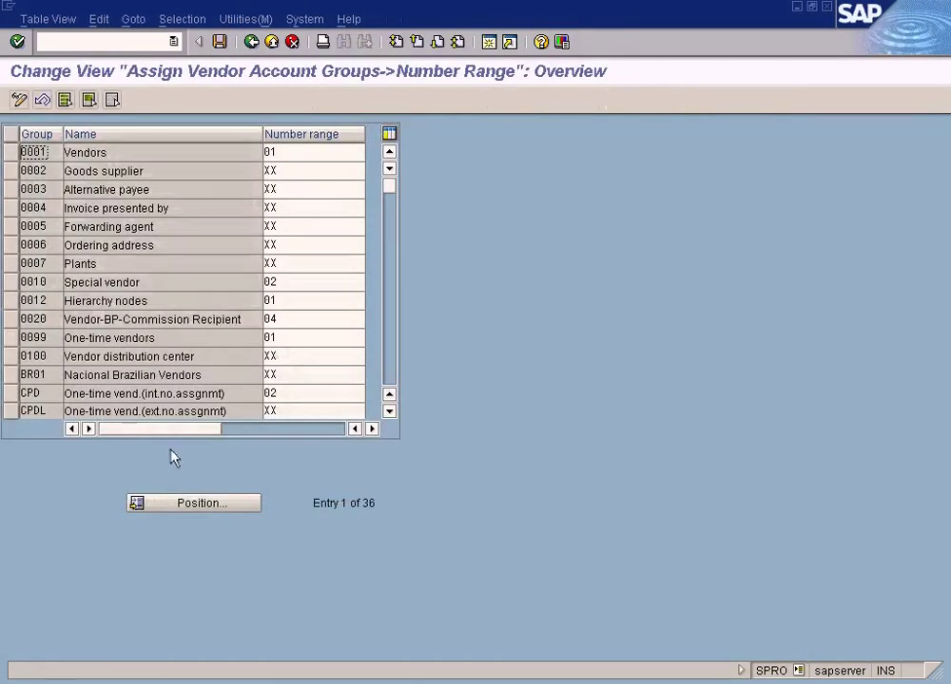
pyautogui.click(197, 503)
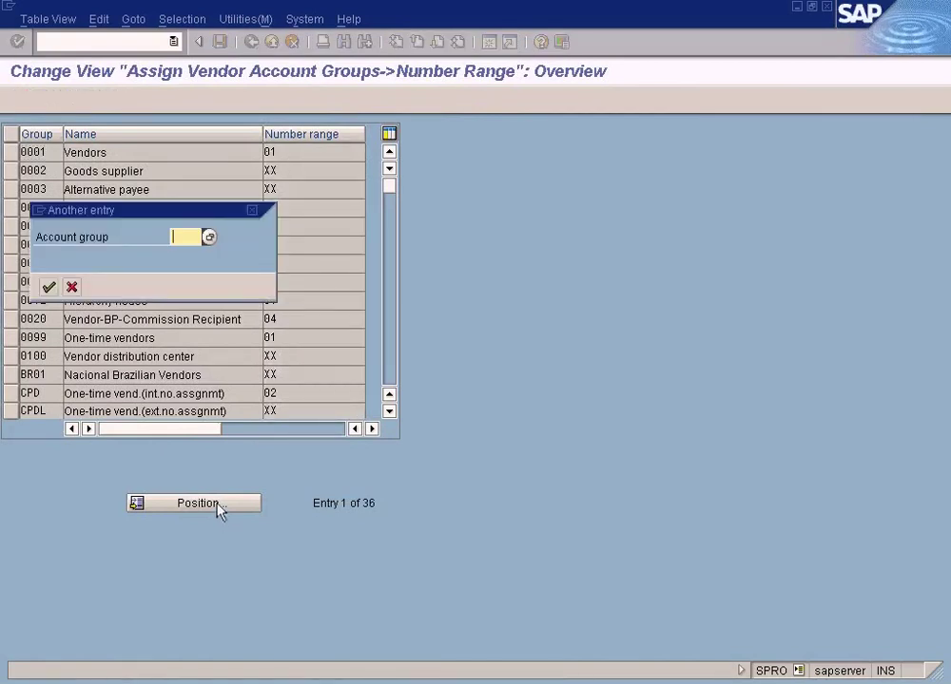
pyautogui.write('OVEN')
pyautogui.press('Return')
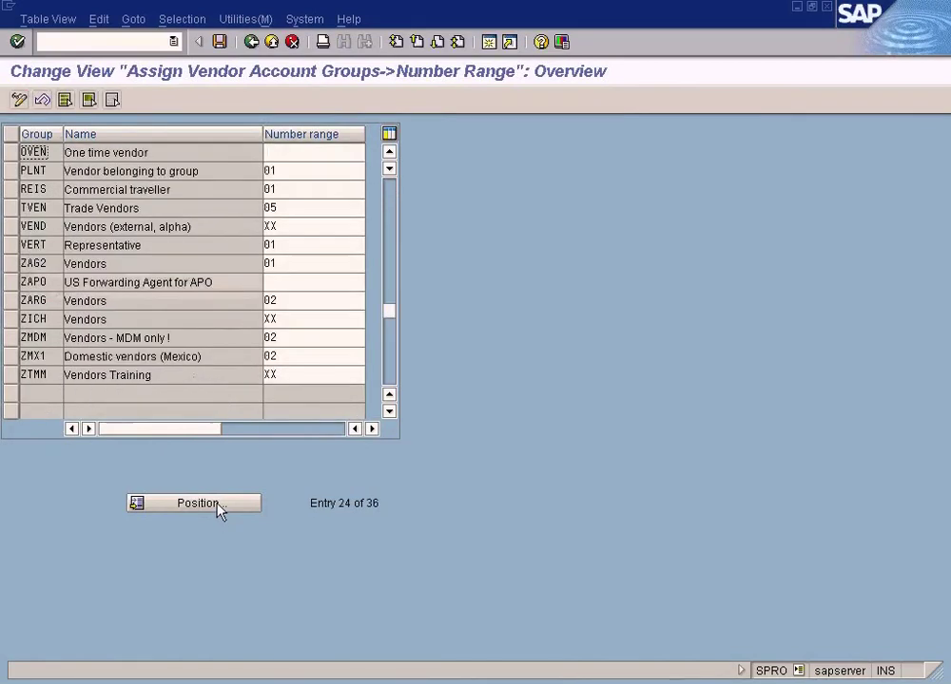
# - Assign number range 07 to account group OVEN, save the assignment and leave the view
pyautogui.click(339, 152)
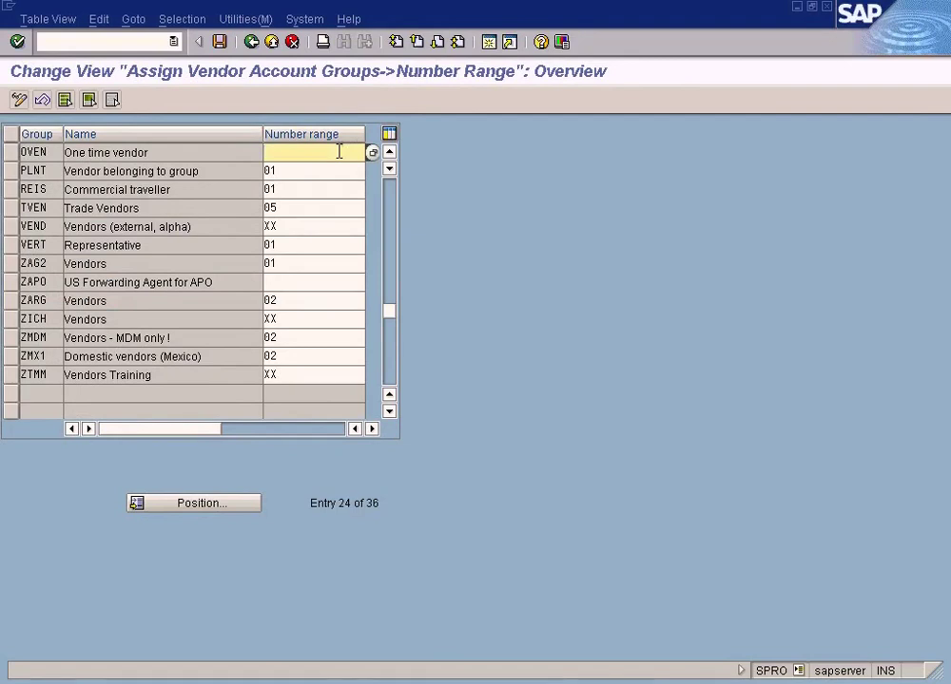
pyautogui.write('07')
pyautogui.click(371, 152)
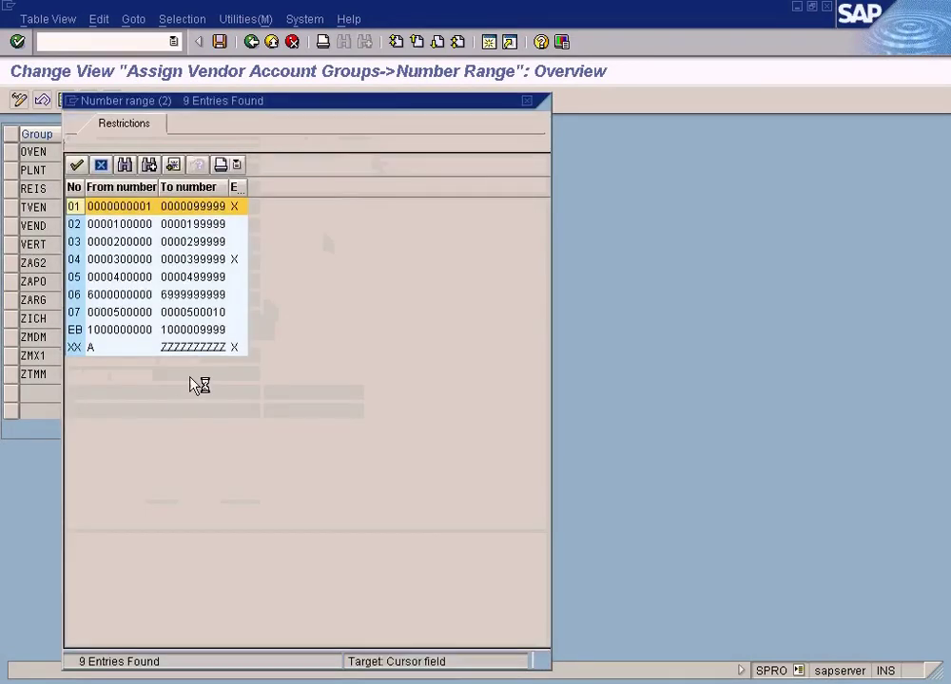
pyautogui.click(112, 311)
pyautogui.doubleClick(213, 314)
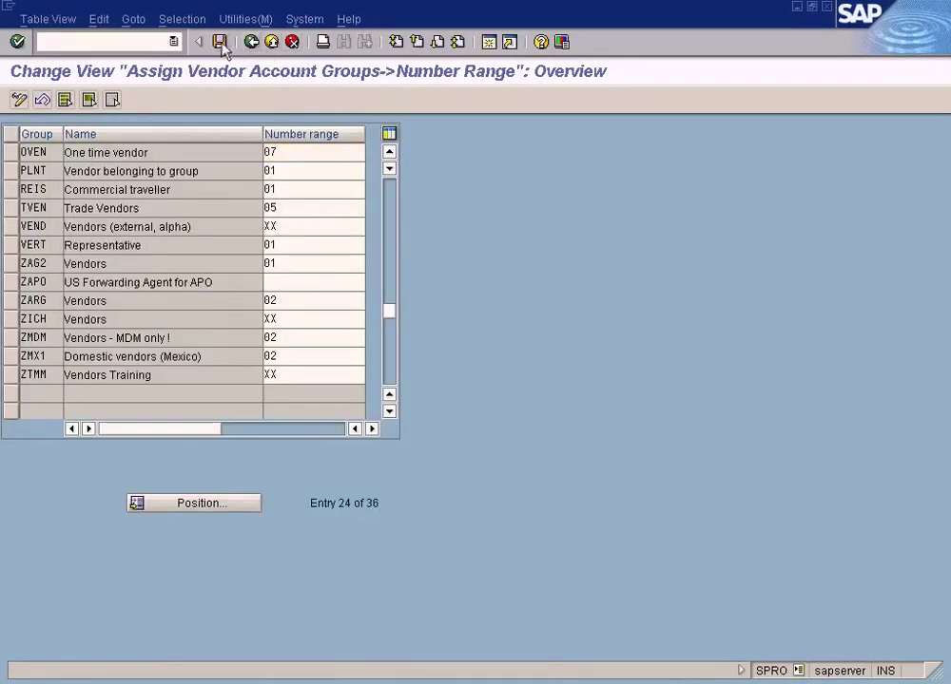
pyautogui.click(220, 43)
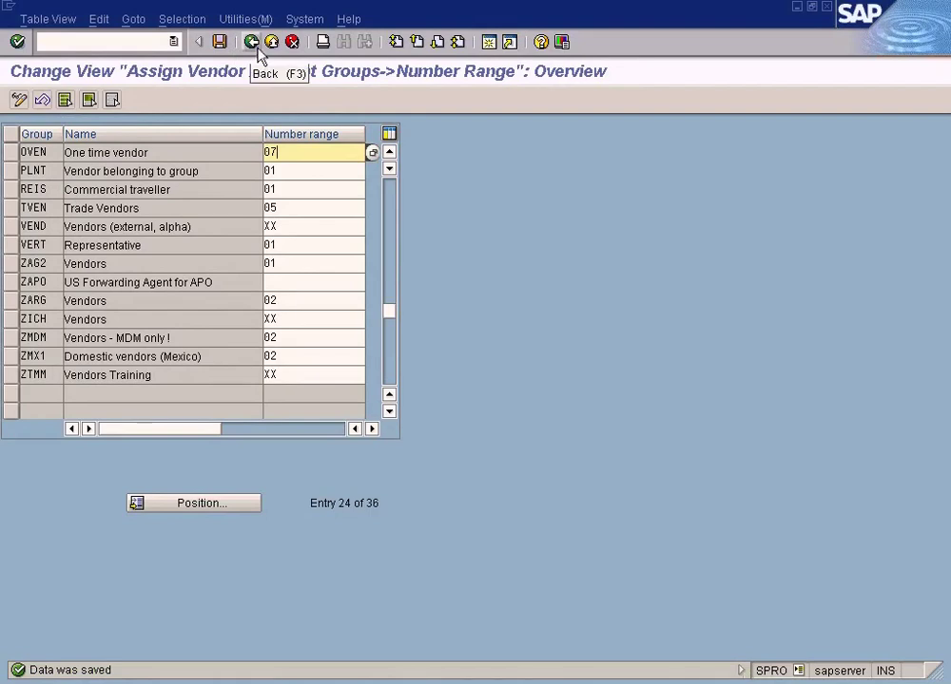
pyautogui.click(254, 46)
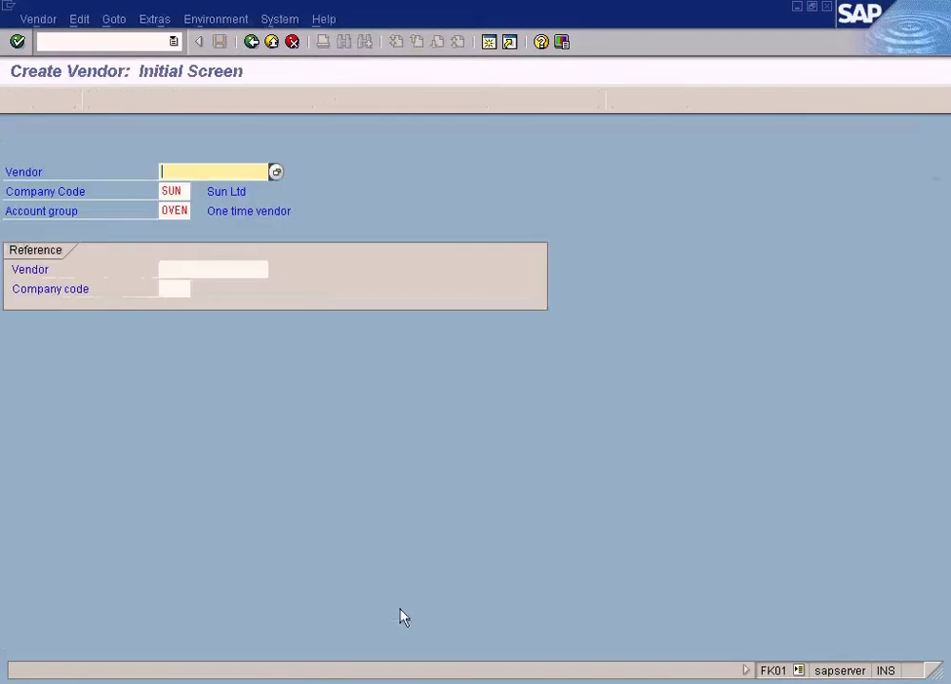
# - Retry and restart transaction FK01, then continue to the address data with company code SUN and account group OVEN
pyautogui.click(185, 213)
pyautogui.press('Return')
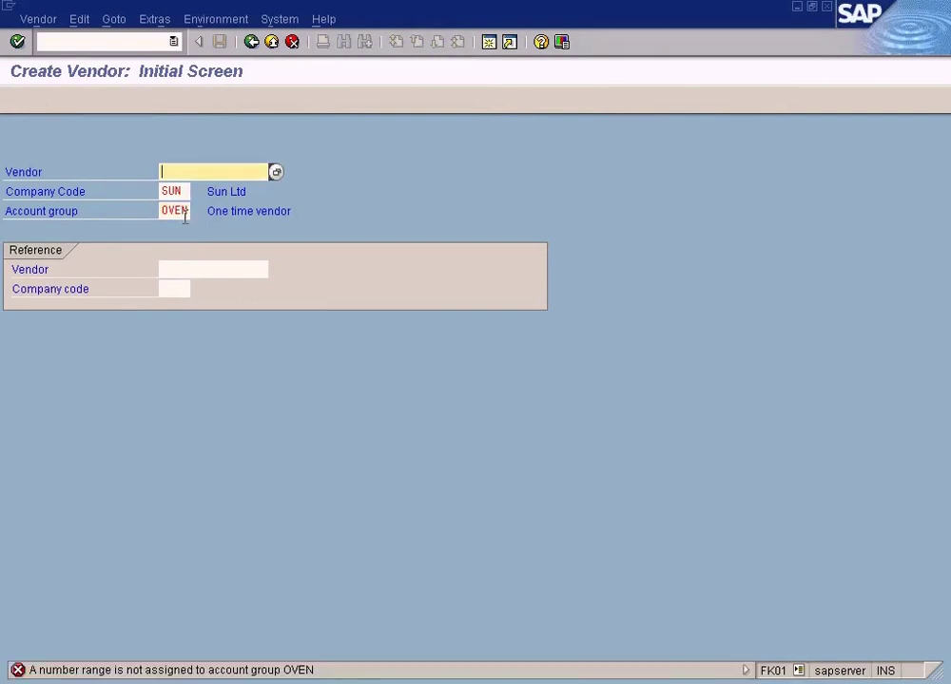
pyautogui.click(252, 43)
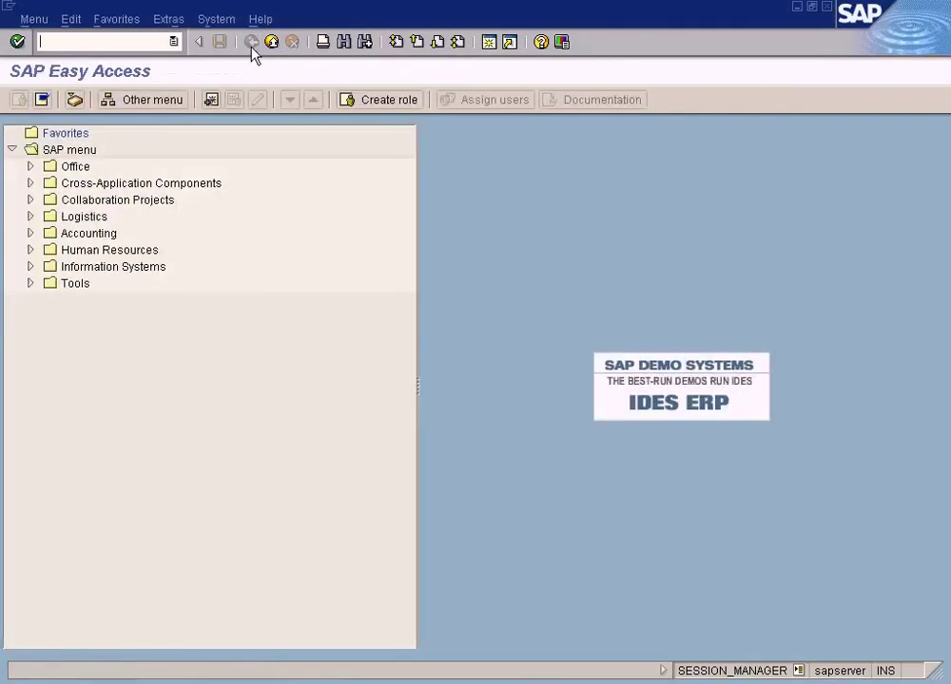
pyautogui.write('fk01')
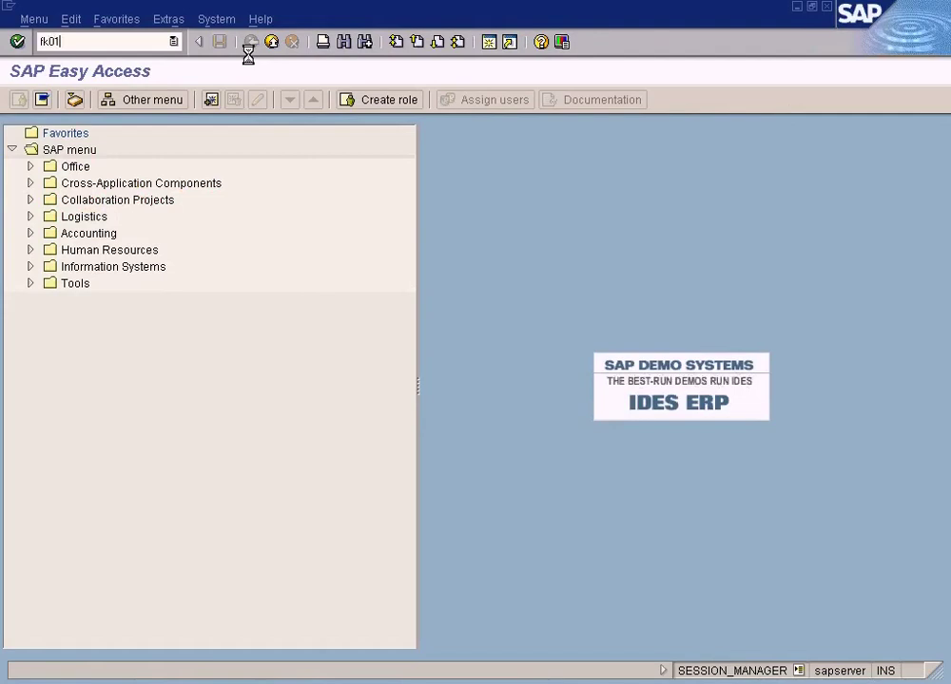
pyautogui.press('Return')
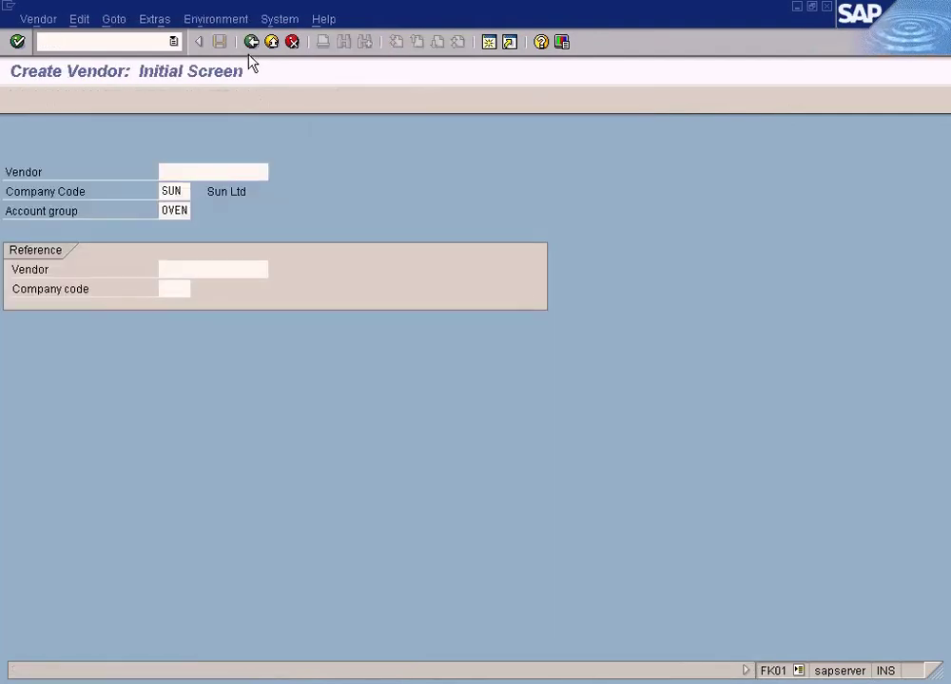
pyautogui.press('Return')
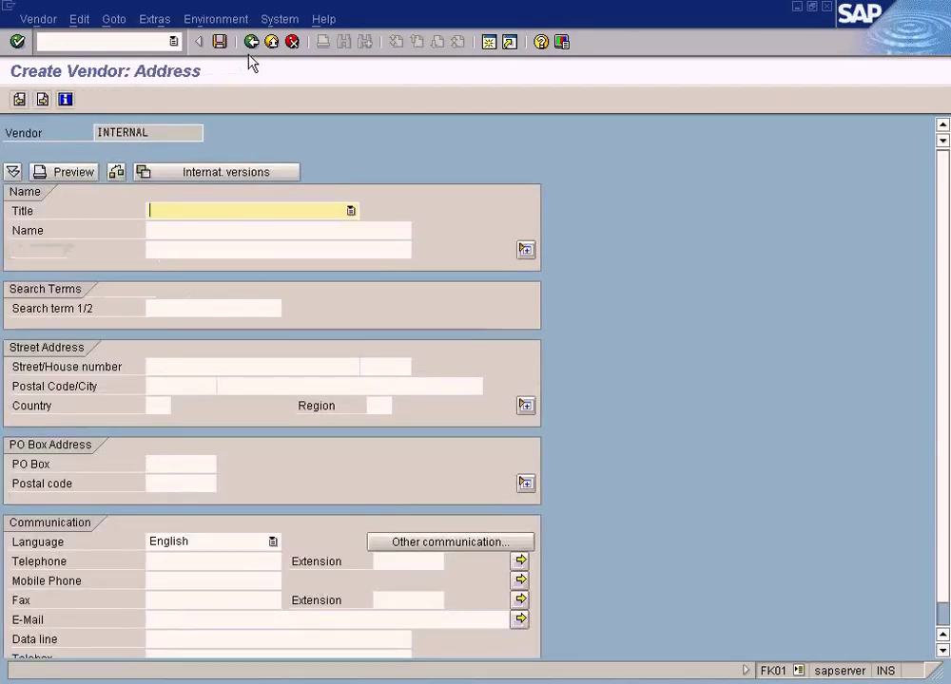
# - Name the vendor "One time vendor" and proceed to its accounting information
pyautogui.click(182, 230)
pyautogui.write('One time vendor')
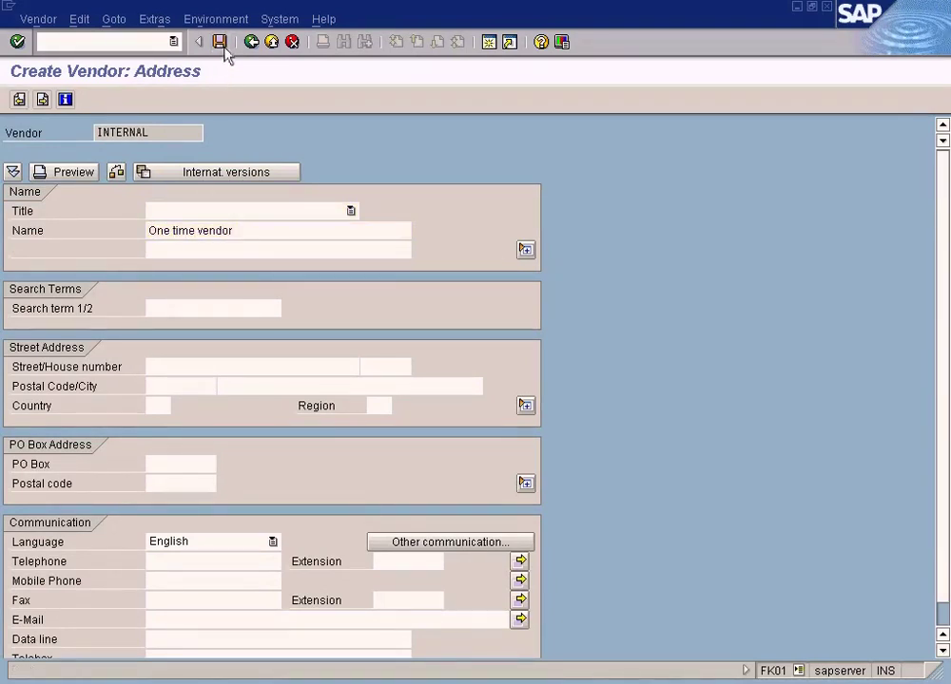
pyautogui.click(222, 42)
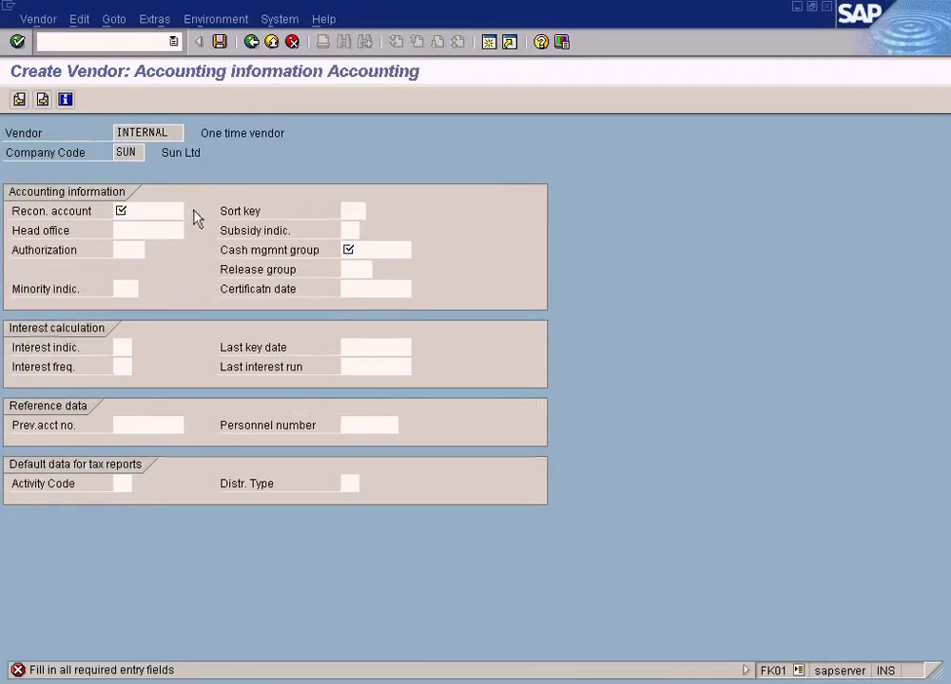
# - Set the vendor's reconciliation account to 400001 and its cash management group to E8, and save the vendor
pyautogui.click(192, 212)
pyautogui.doubleClick(147, 190)
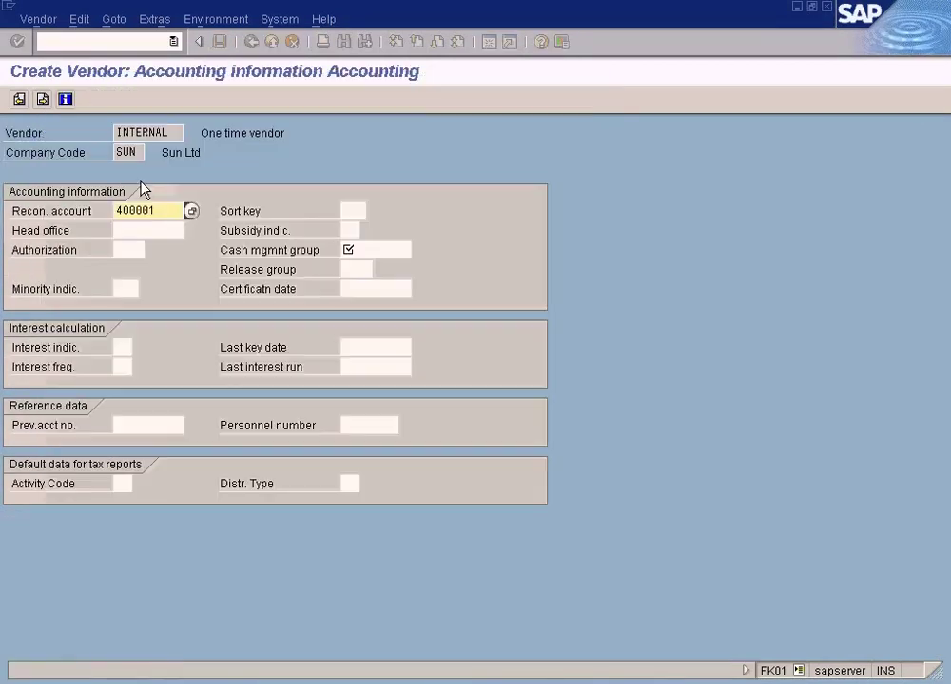
pyautogui.click(344, 249)
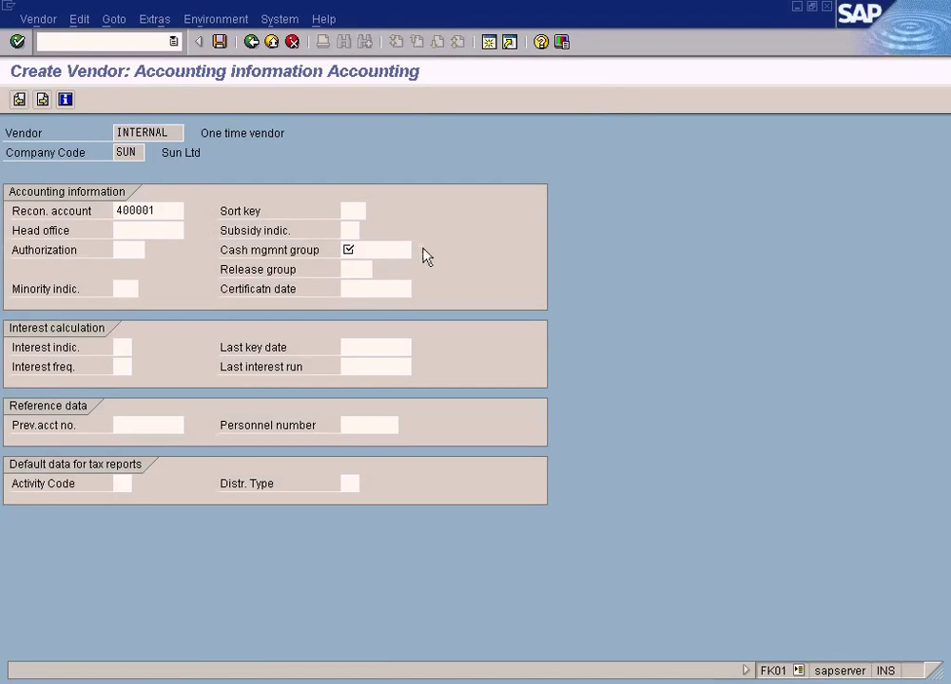
pyautogui.click(419, 250)
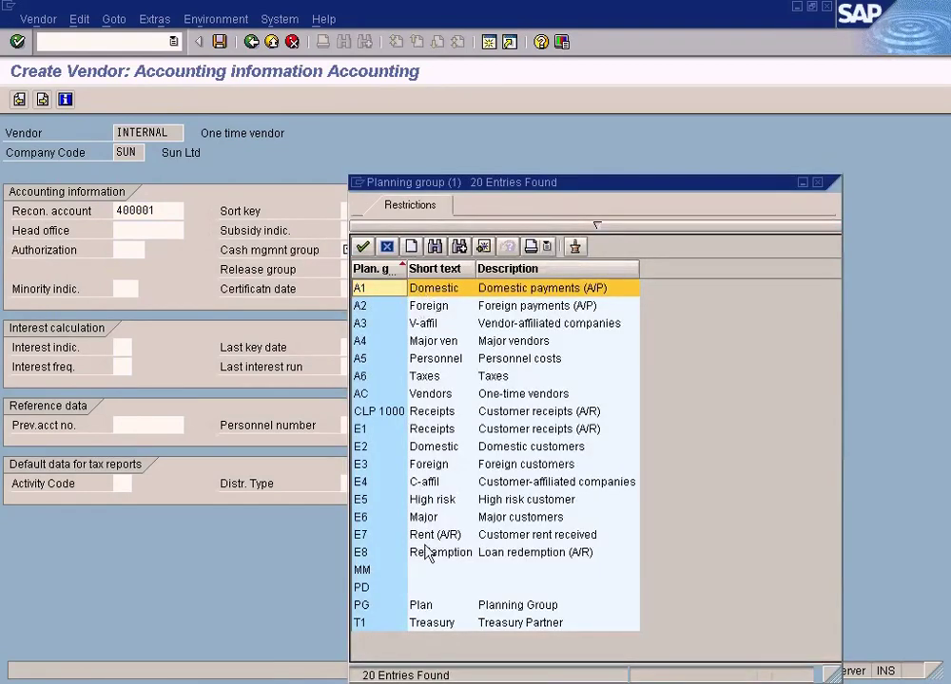
pyautogui.doubleClick(424, 553)
pyautogui.click(218, 43)
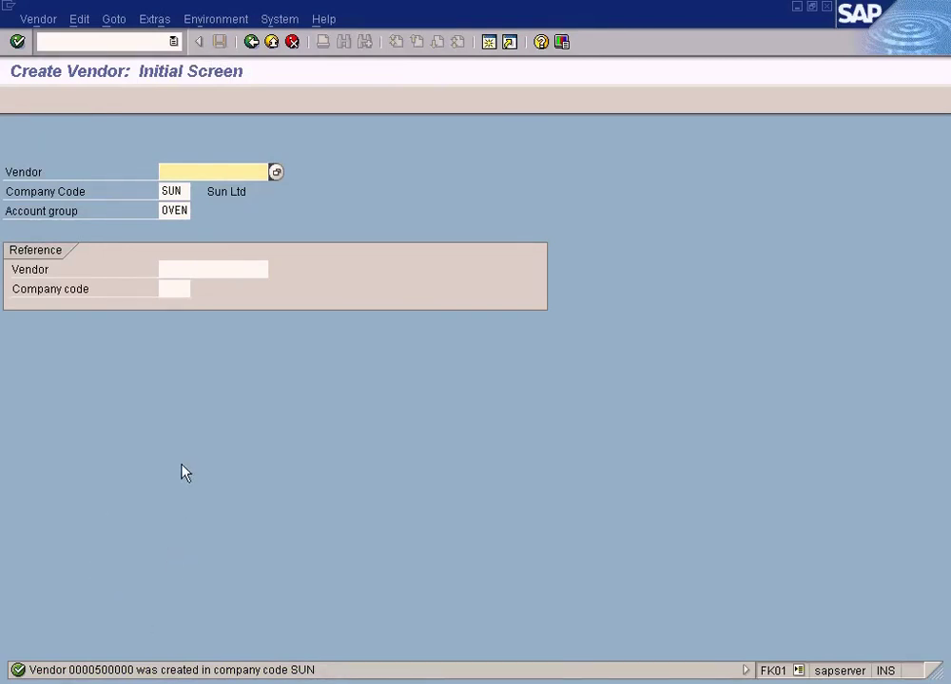
# - Open the Display Vendor initial screen for the newly created one-time vendor and highlight its vendor number
pyautogui.click(38, 19)
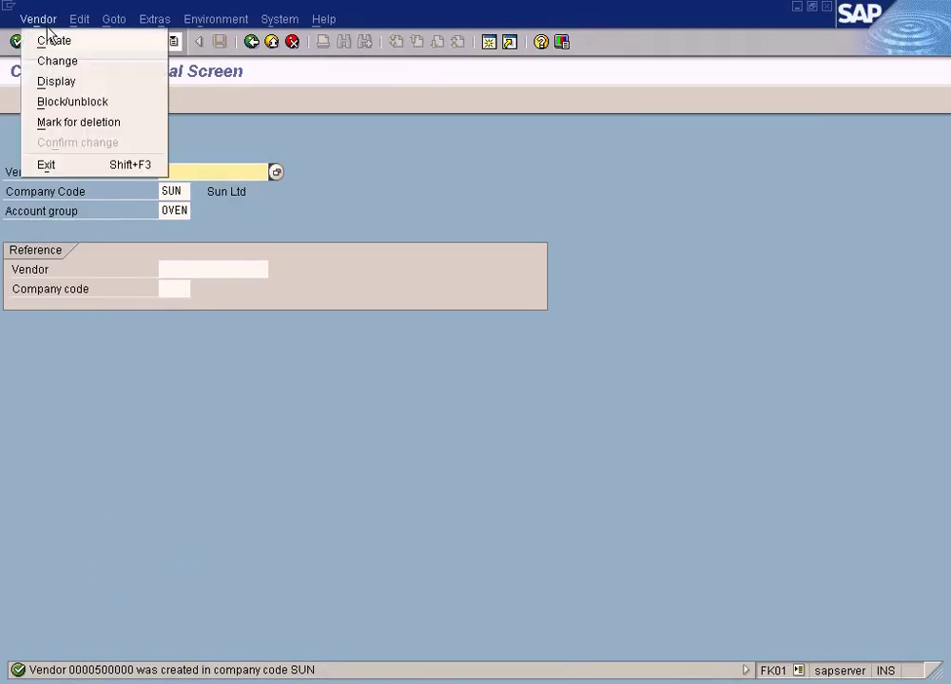
pyautogui.click(55, 81)
pyautogui.moveTo(212, 168); pyautogui.dragTo(68, 161)
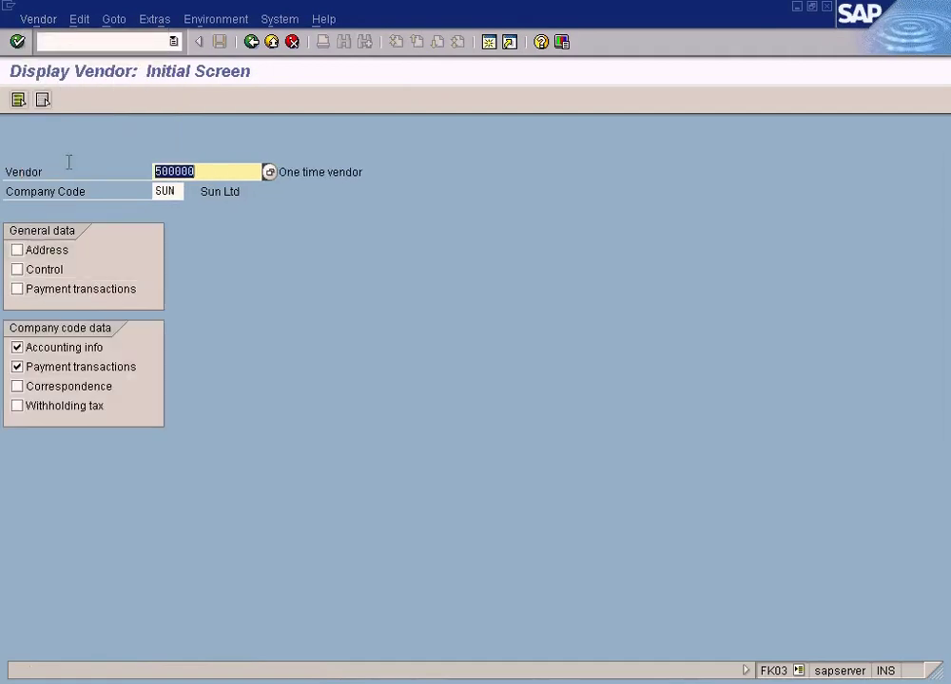
# - Leave the vendor display and open vendor invoice entry under Financial Accounting, Accounts Payable, Document Entry
pyautogui.click(206, 172)
pyautogui.click(272, 42)
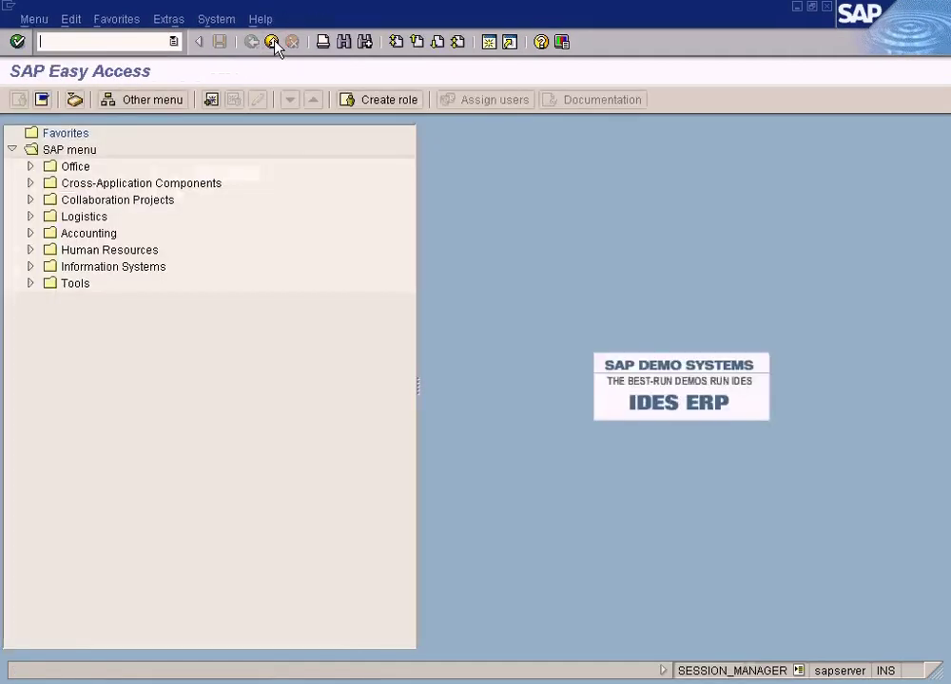
pyautogui.click(28, 235)
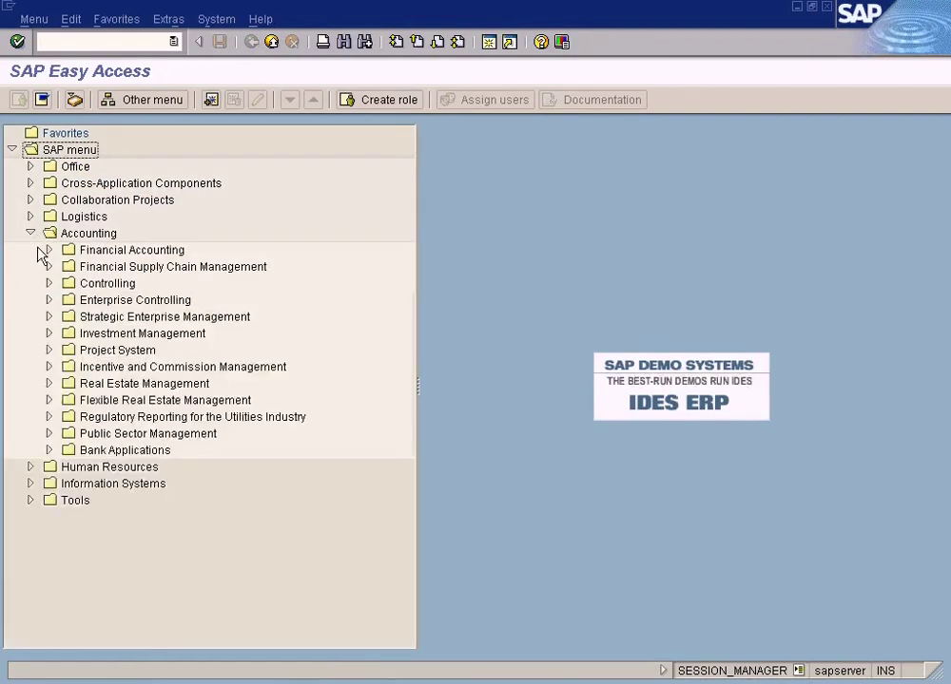
pyautogui.click(49, 252)
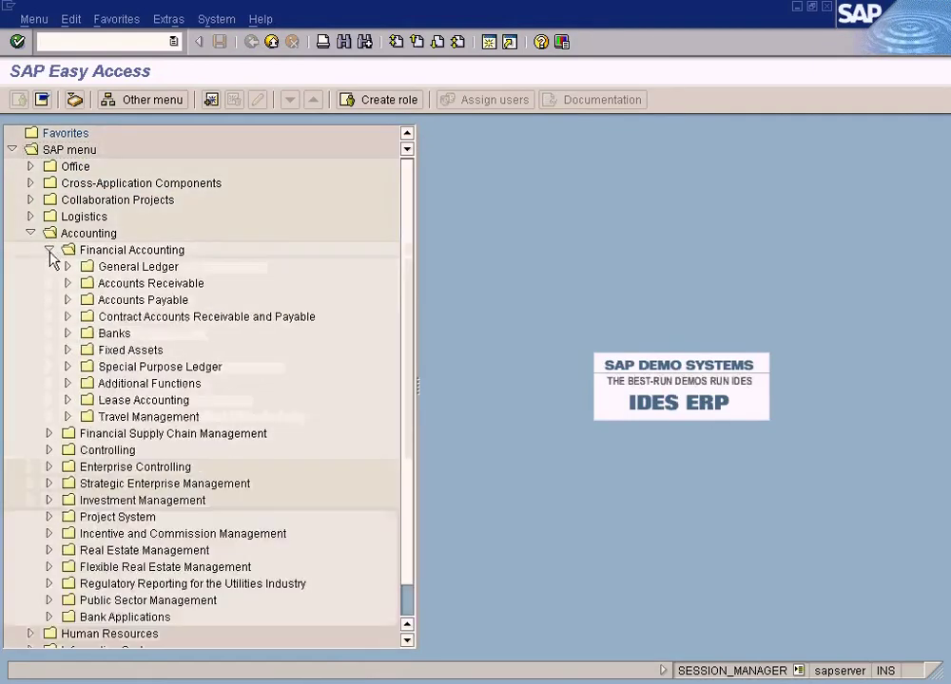
pyautogui.click(72, 300)
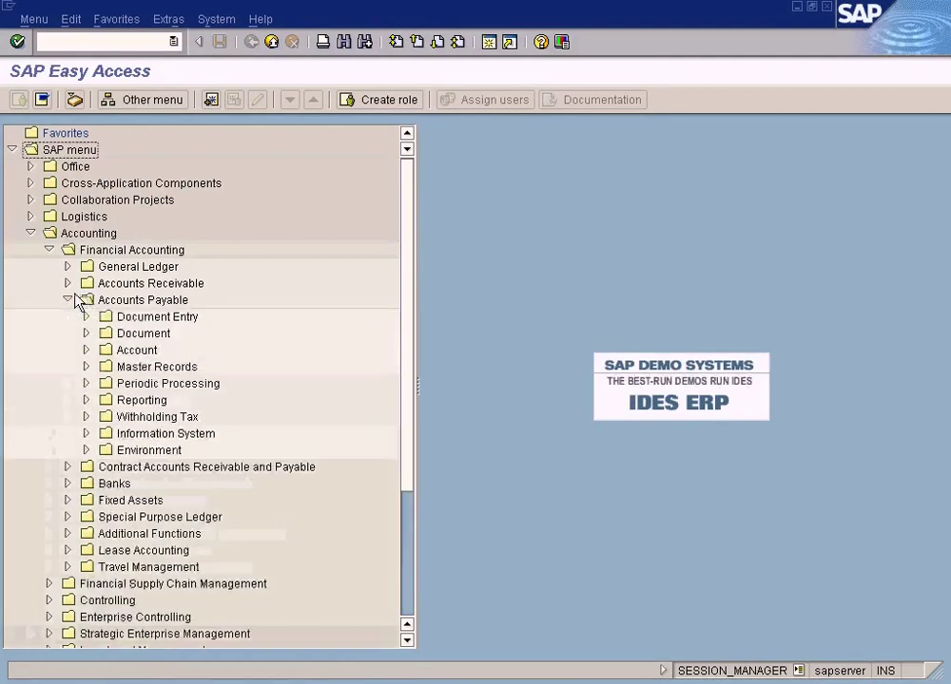
pyautogui.click(85, 316)
pyautogui.doubleClick(150, 333)
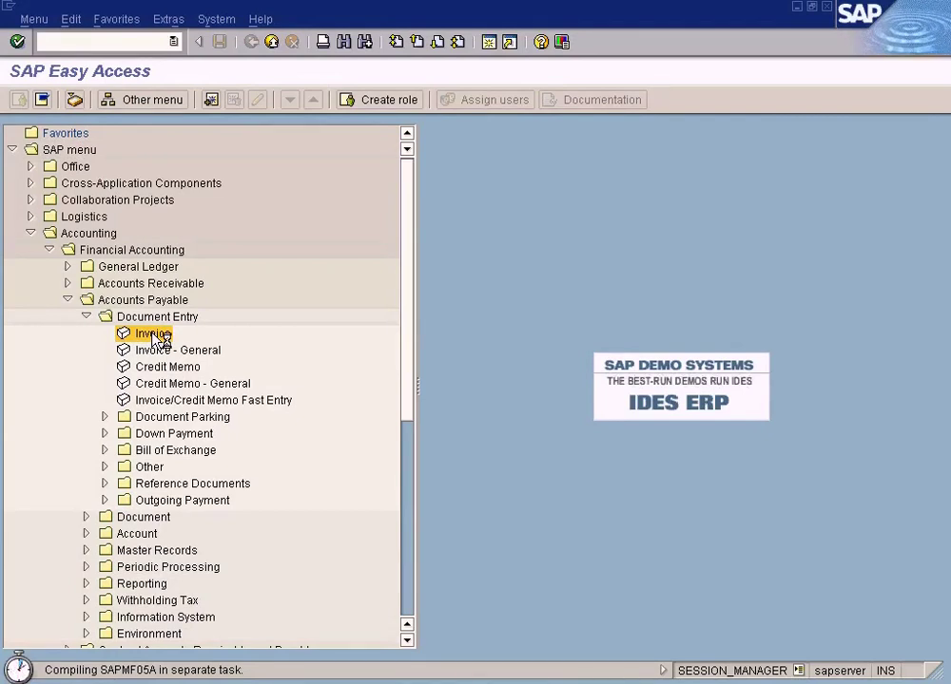
# - Fill in the invoice header for the one-time vendor with invoice date 04.07.2009, amount 100 USD and a blank tax code
pyautogui.write('500000')
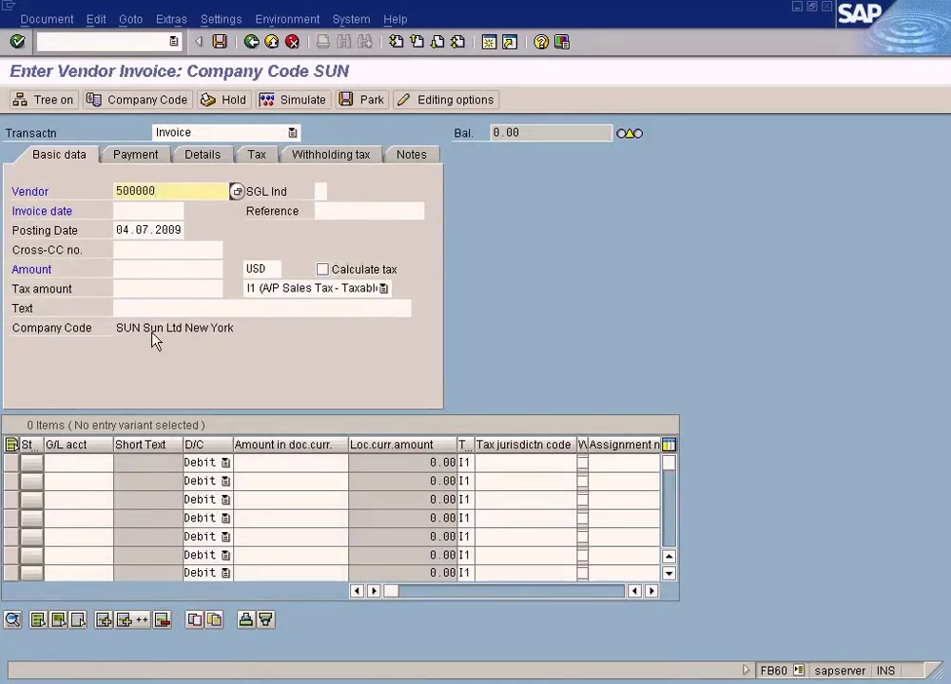
pyautogui.click(165, 211)
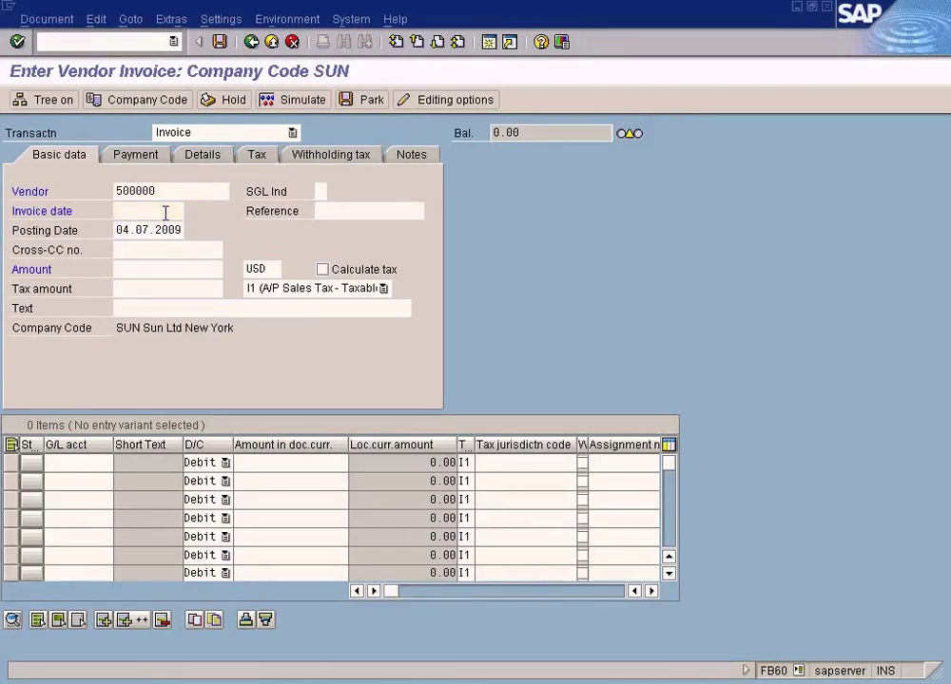
pyautogui.press('F4')
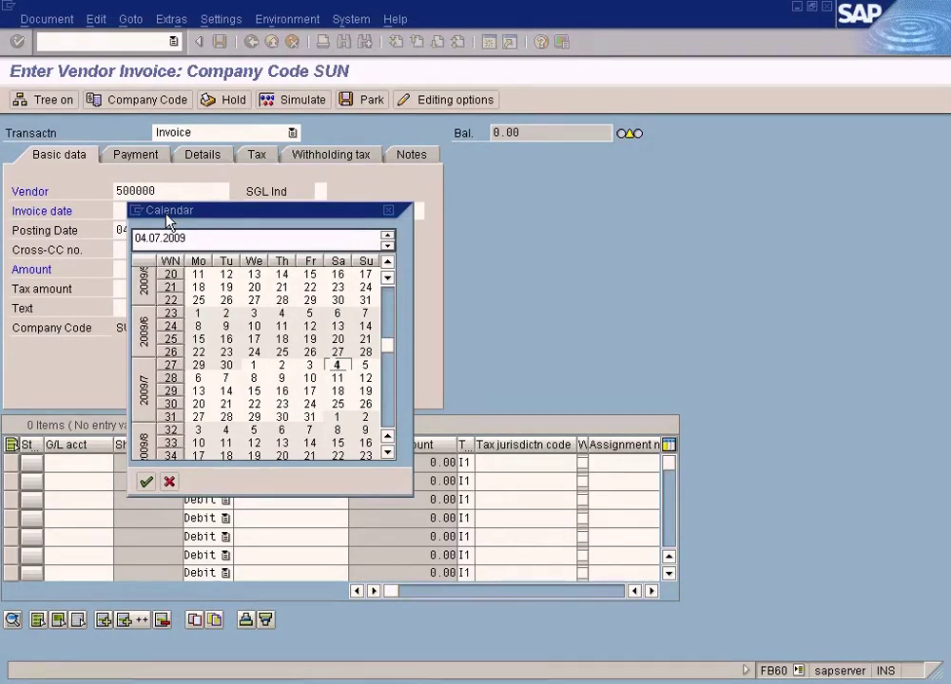
pyautogui.press('Return')
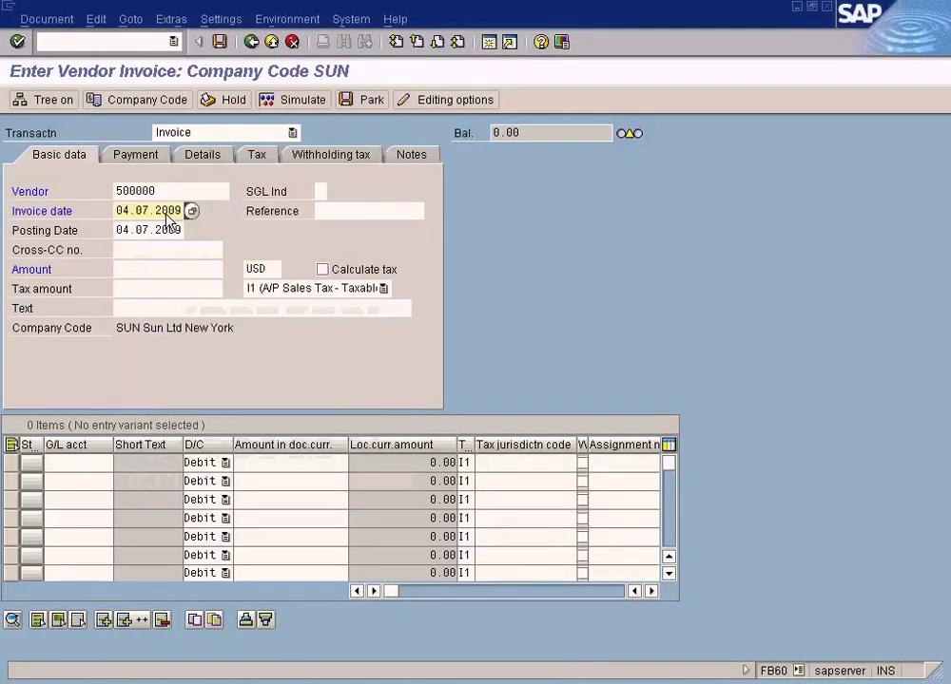
pyautogui.click(139, 270)
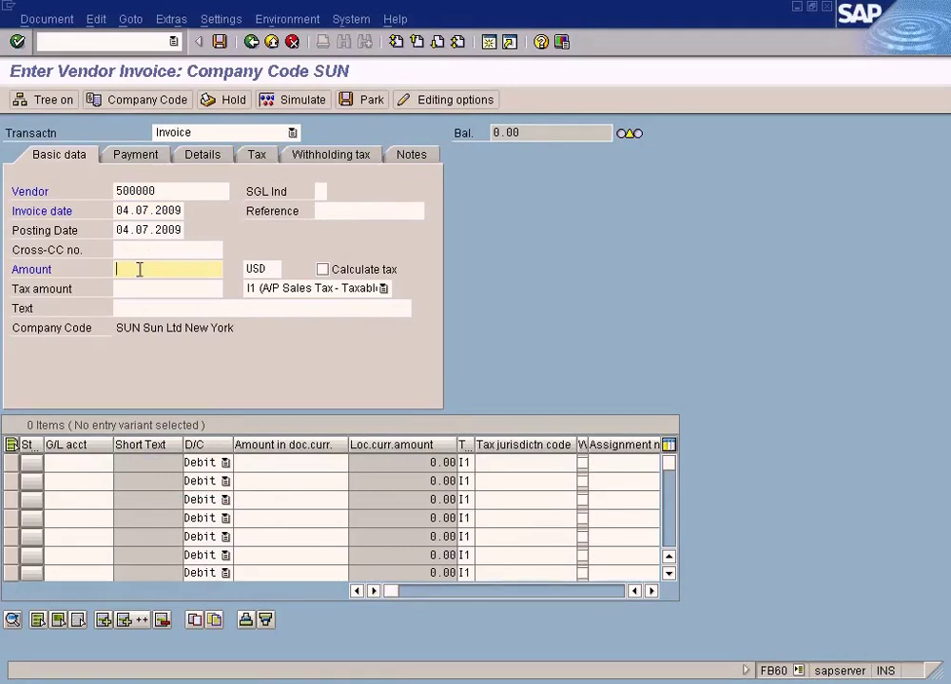
pyautogui.write('1000')
pyautogui.press('BackSpace')
pyautogui.click(382, 288)
pyautogui.click(315, 368)
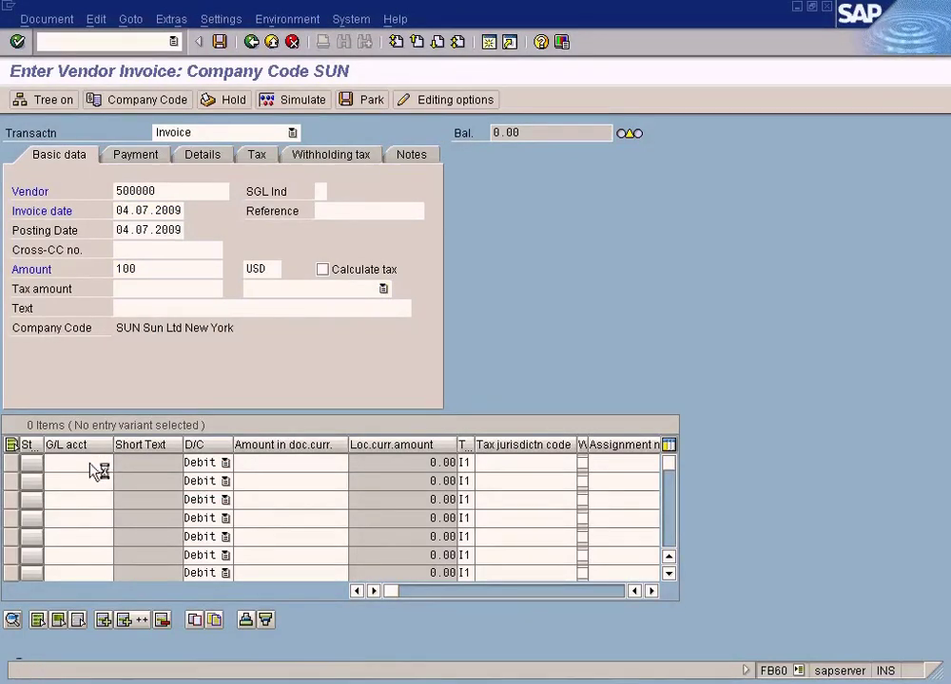
# - Look up G/L account 600000 (COS - Laptop) for the first line item and enter a debit amount of 100
pyautogui.click(121, 463)
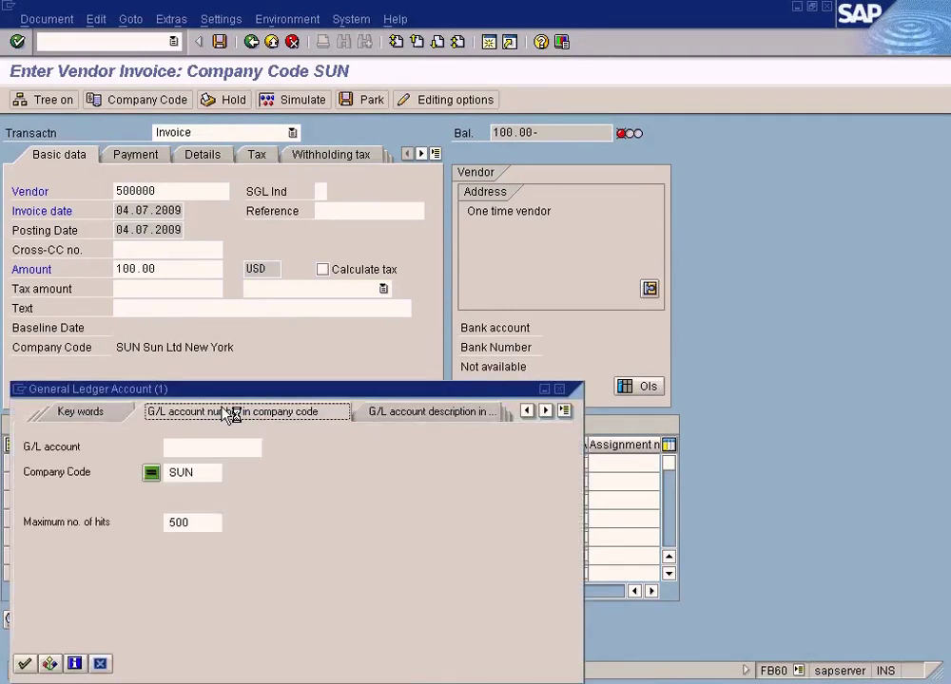
pyautogui.click(25, 664)
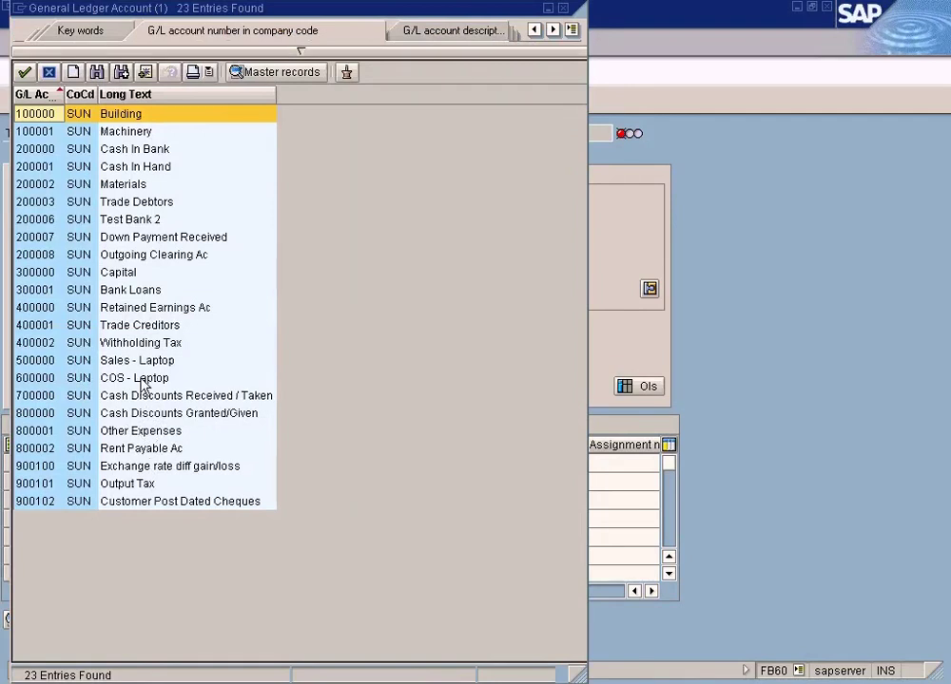
pyautogui.doubleClick(141, 380)
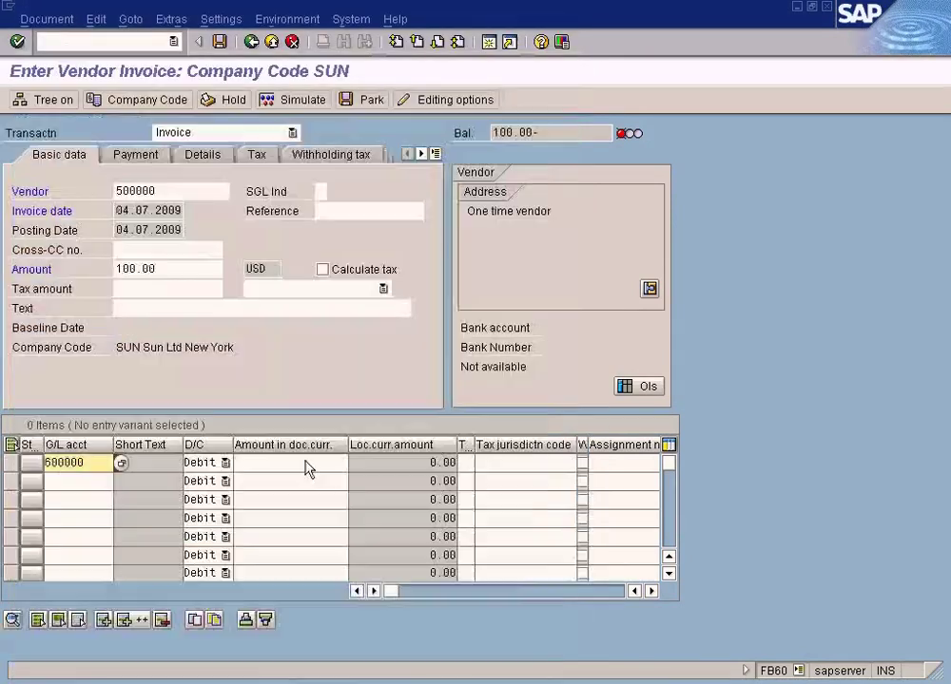
pyautogui.click(296, 462)
pyautogui.write('100')
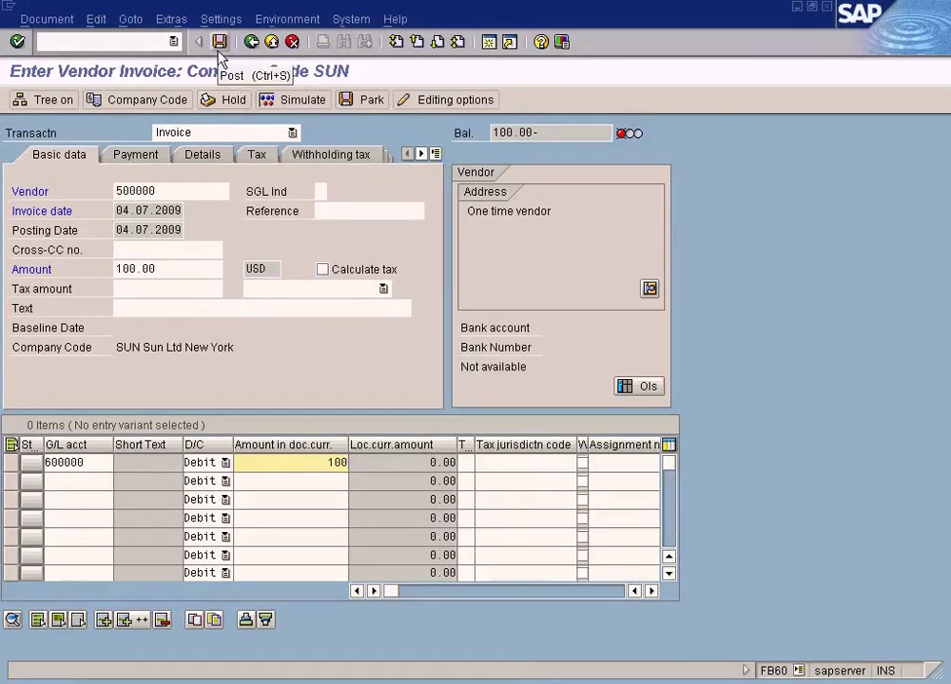
# - Highlight the invoice's vendor number and confirm the entries to open the one-time vendor's address and bank data
pyautogui.click(134, 191)
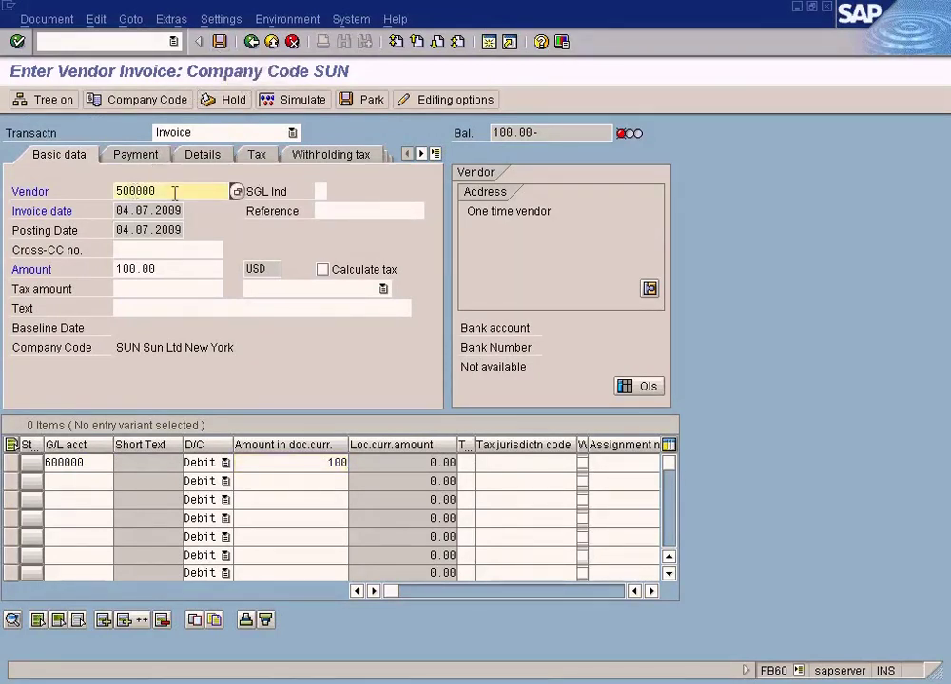
pyautogui.moveTo(174, 193); pyautogui.dragTo(61, 192)
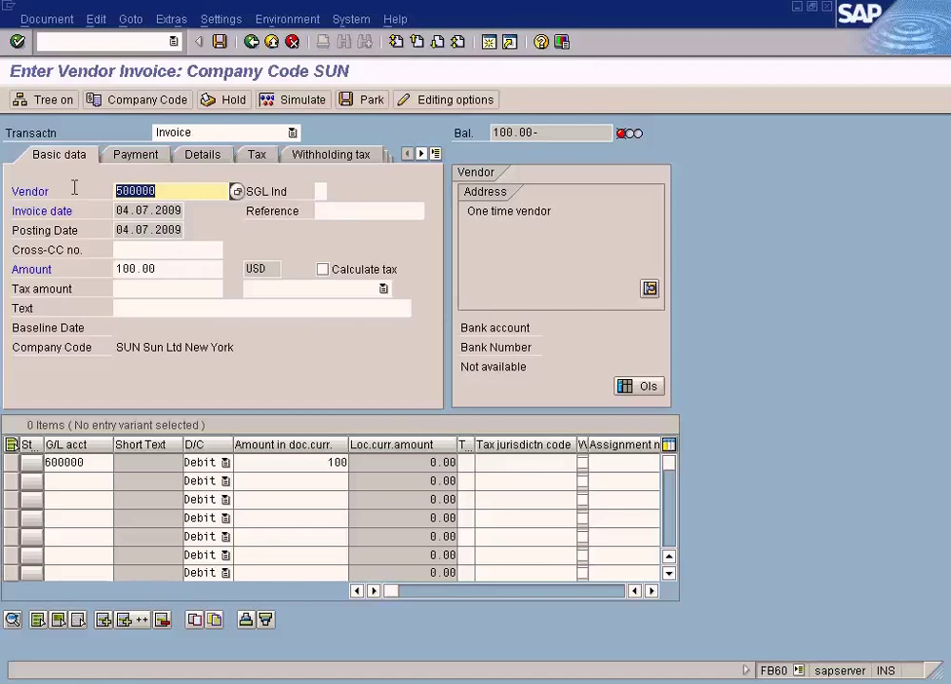
pyautogui.moveTo(172, 191); pyautogui.dragTo(82, 184)
pyautogui.press('Return')
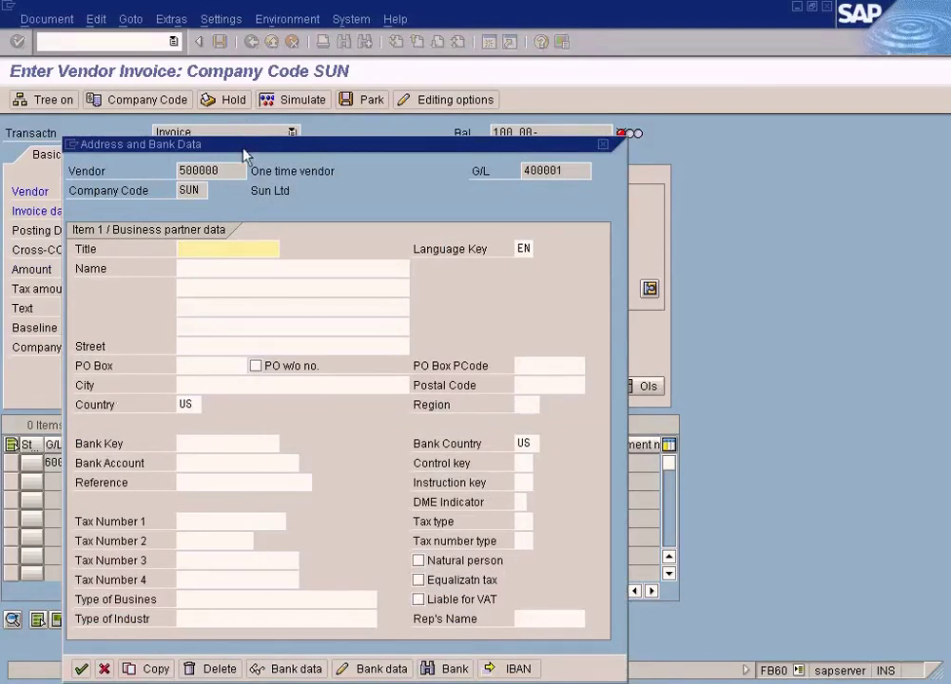
pyautogui.moveTo(242, 144); pyautogui.dragTo(390, 136)
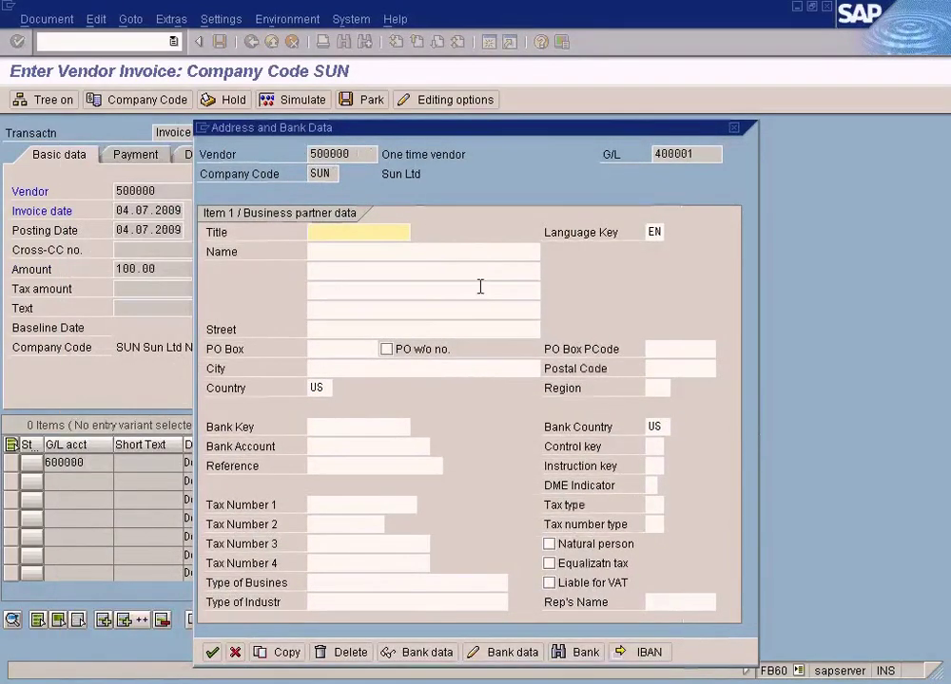
# - Enter Macdonalds as the one-time vendor's name and try to confirm the address data
pyautogui.click(358, 253)
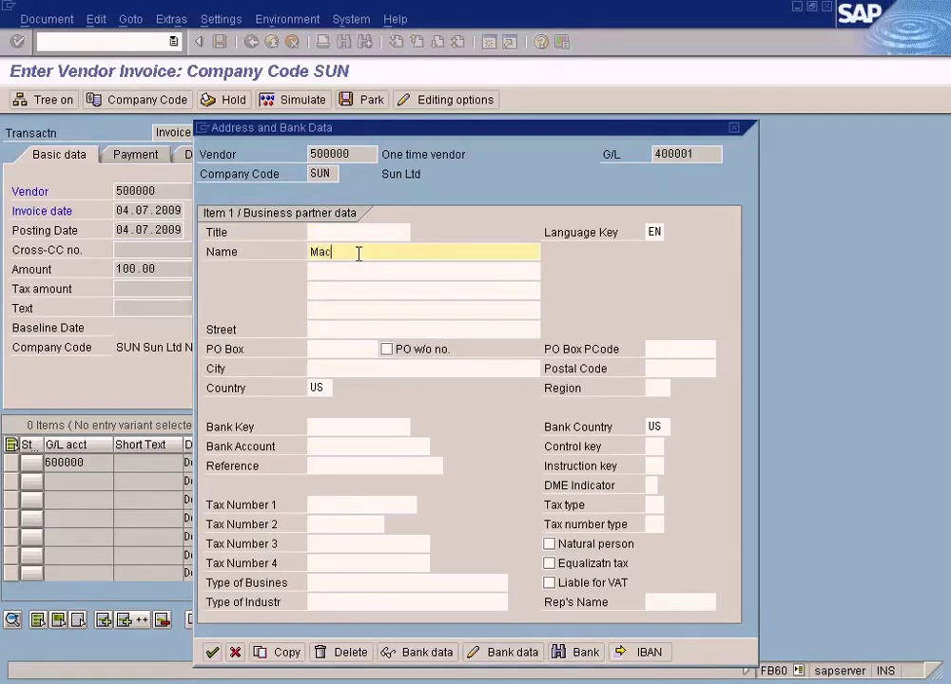
pyautogui.write('Macdonalds')
pyautogui.moveTo(350, 154); pyautogui.dragTo(269, 154)
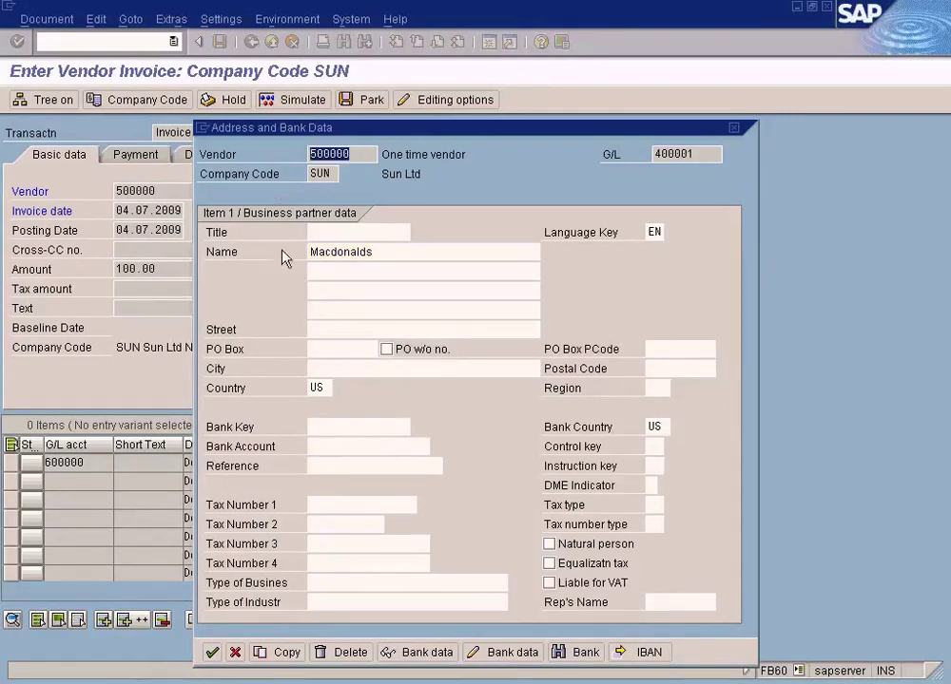
pyautogui.click(408, 253)
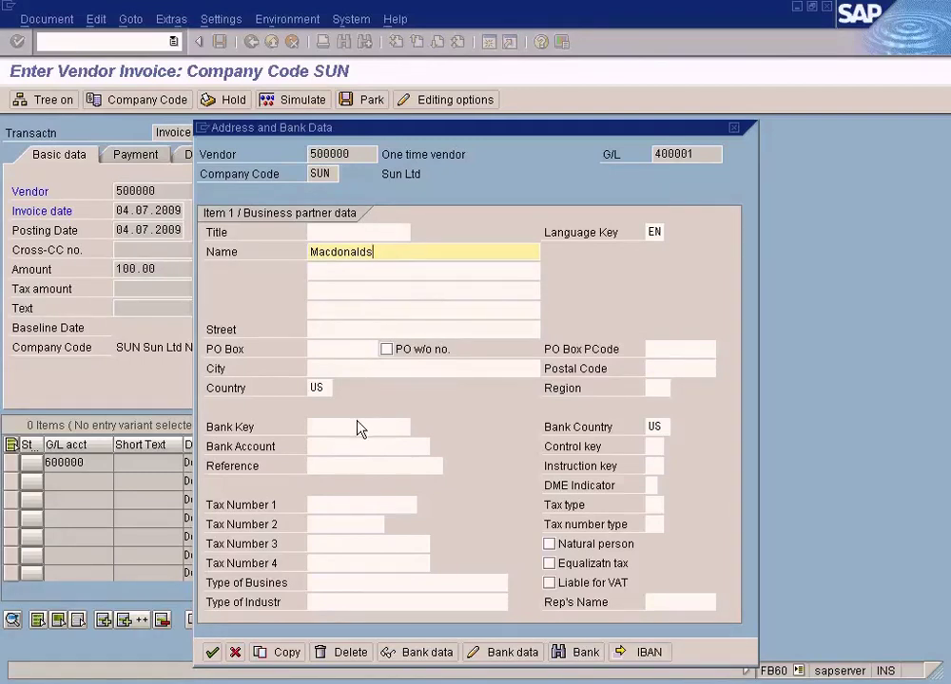
pyautogui.click(212, 652)
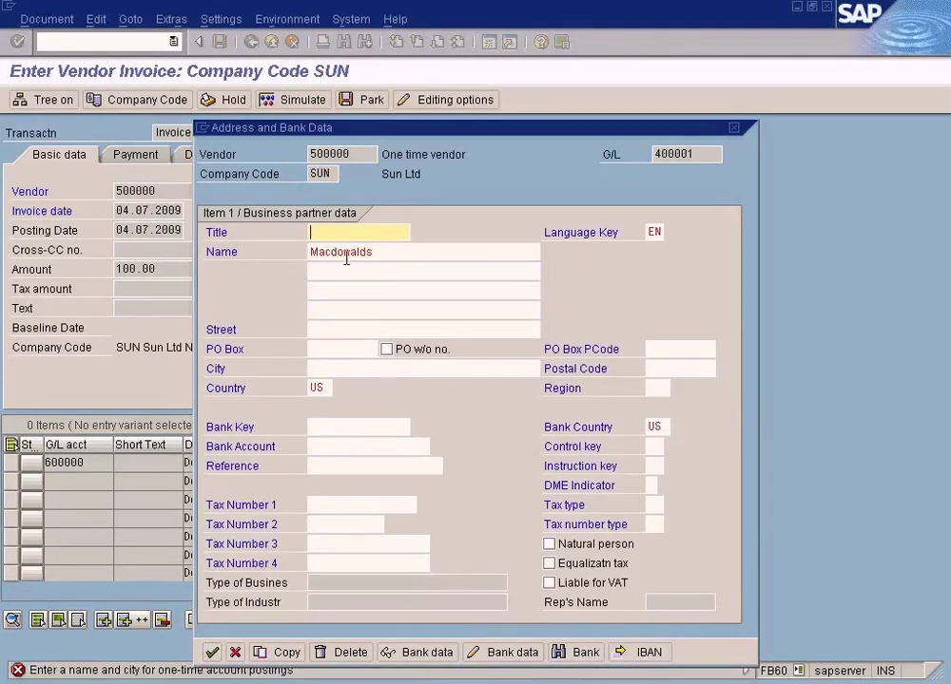
# - Complete the one-time vendor's address with title Company and city New york, and post the invoice
pyautogui.write('Company')
pyautogui.click(212, 653)
pyautogui.moveTo(391, 132); pyautogui.dragTo(391, 85)
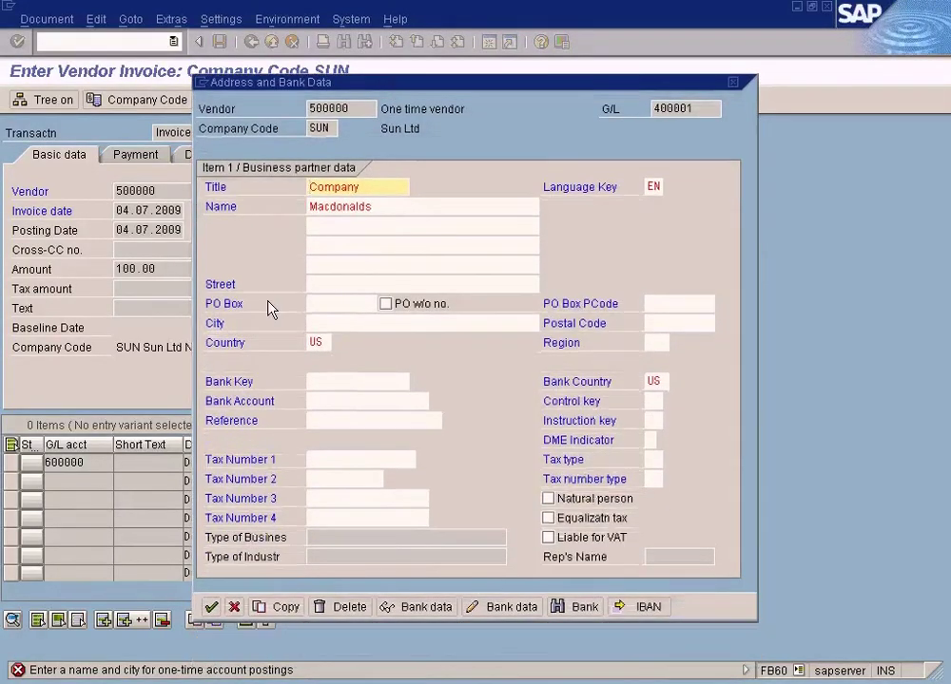
pyautogui.click(352, 321)
pyautogui.write('New york')
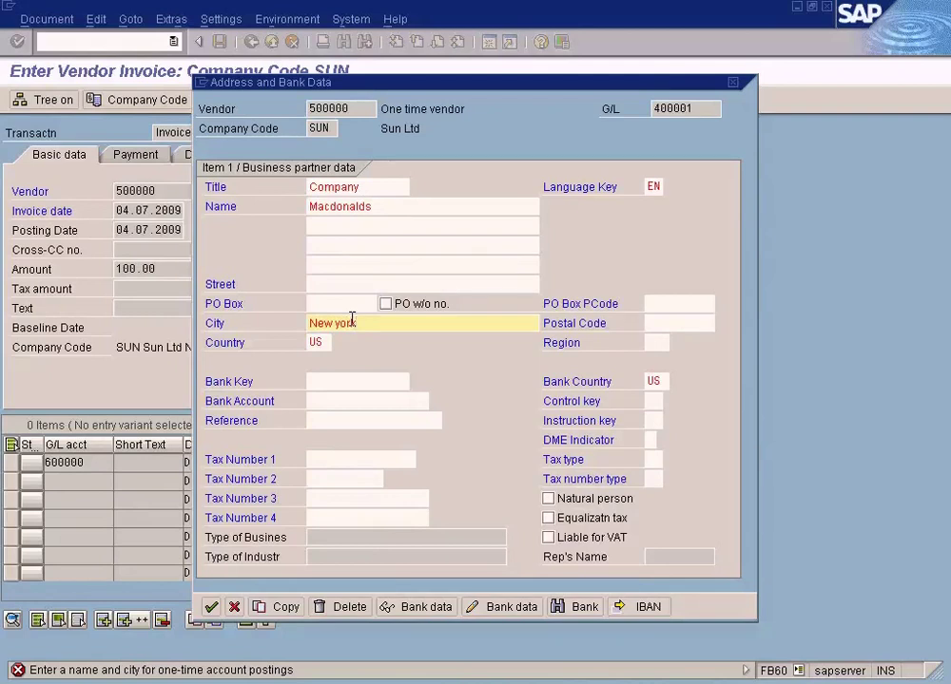
pyautogui.click(210, 608)
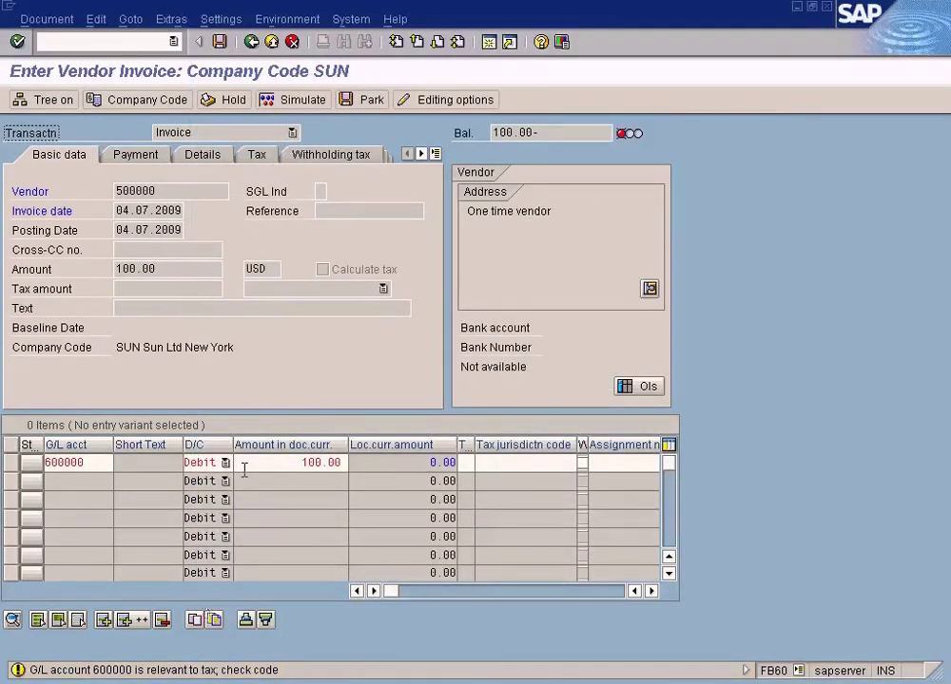
pyautogui.press('Return')
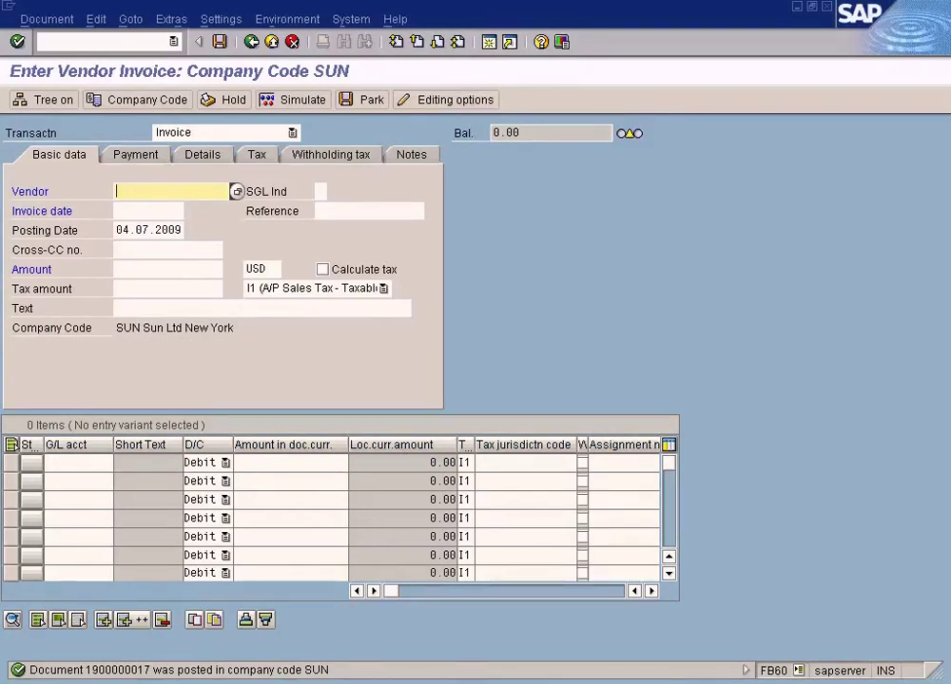
# - Switch to the Display IMG session and end its current transaction
pyautogui.click(376, 682)
pyautogui.click(377, 642)
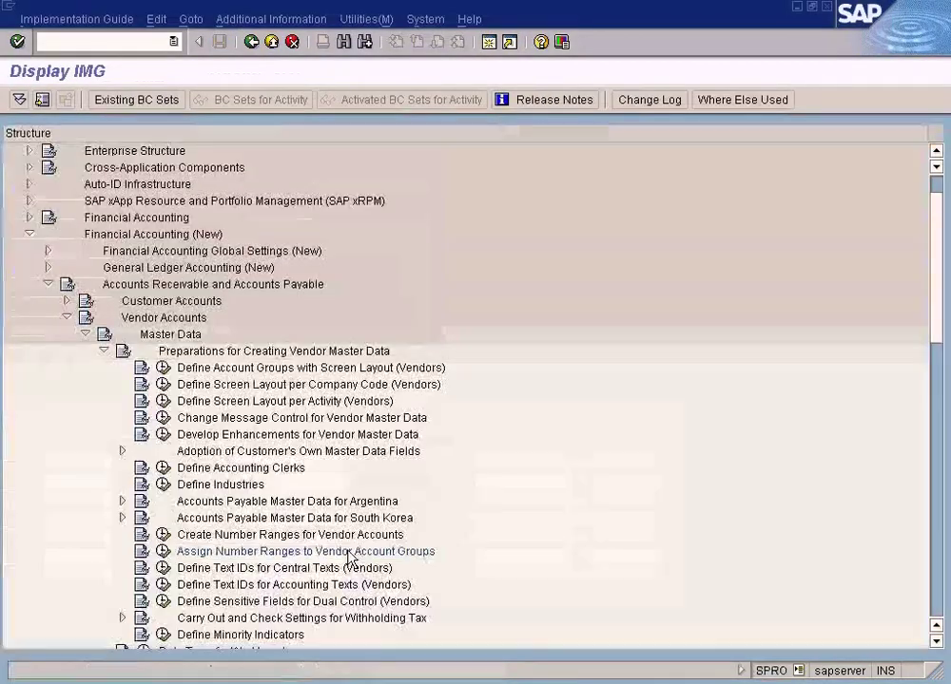
pyautogui.click(137, 44)
pyautogui.write('/n')
pyautogui.press('Return')
# - Open the customer line item display with FBL5N and try to start transaction fbl1n from that screen
pyautogui.write('fbl5n')
pyautogui.press('Return')
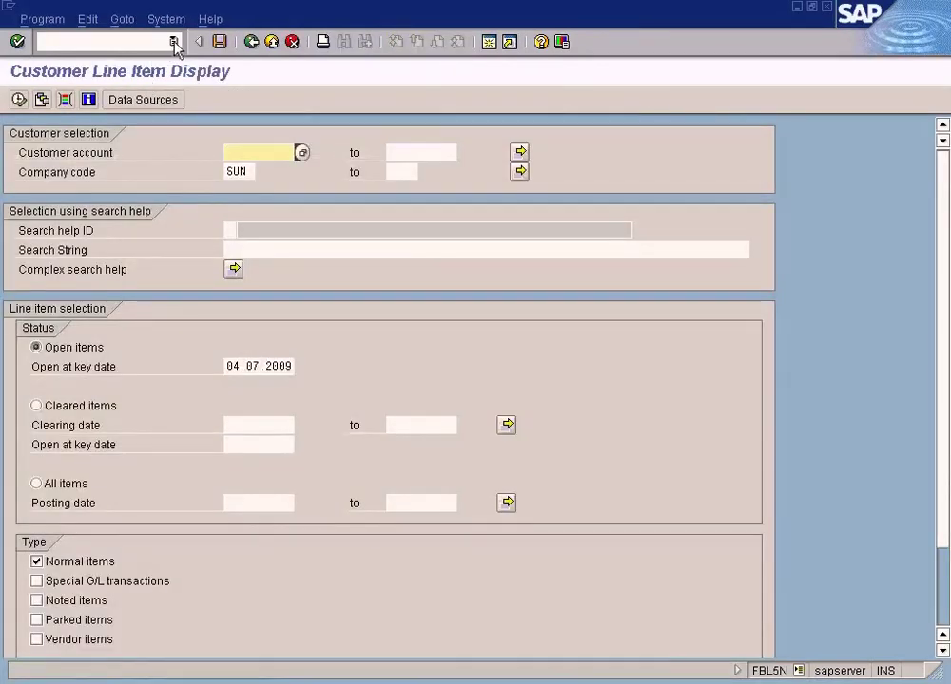
pyautogui.click(173, 41)
pyautogui.click(123, 54)
pyautogui.click(121, 41)
pyautogui.press('BackSpace')
pyautogui.write('1n')
pyautogui.press('Return')
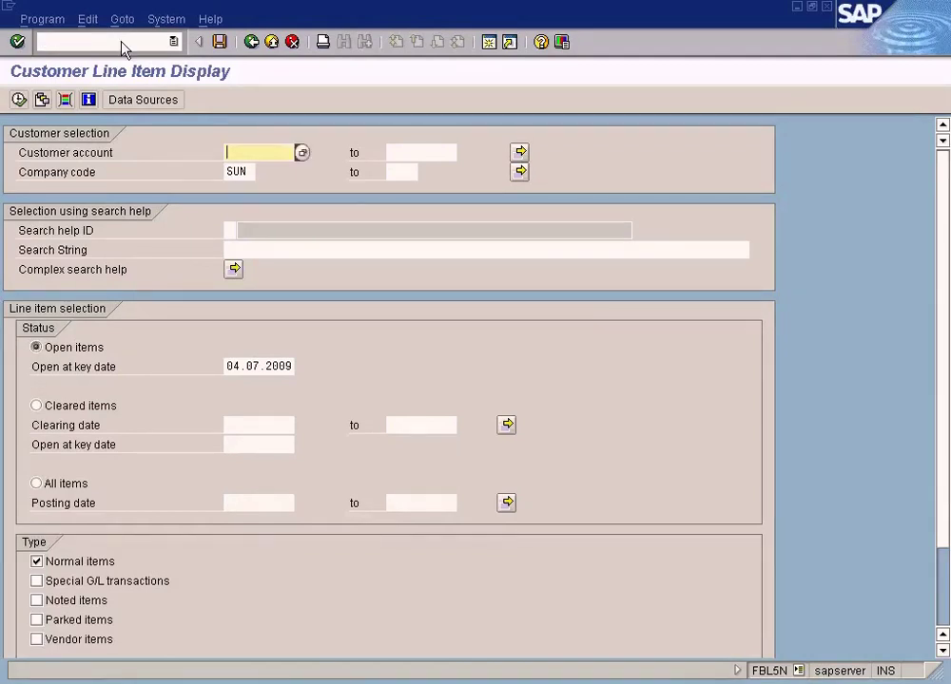
# - Start the vendor line item display with /nfbl1n and list the one-time vendor's open items in company code SUN
pyautogui.click(173, 42)
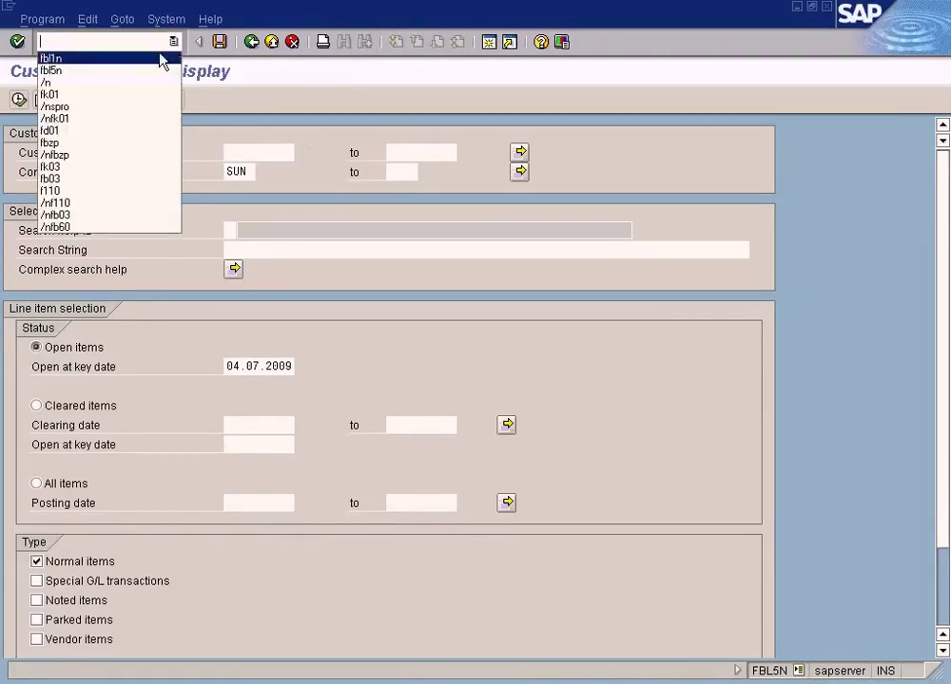
pyautogui.click(143, 55)
pyautogui.press('Home')
pyautogui.write('/n')
pyautogui.press('Return')
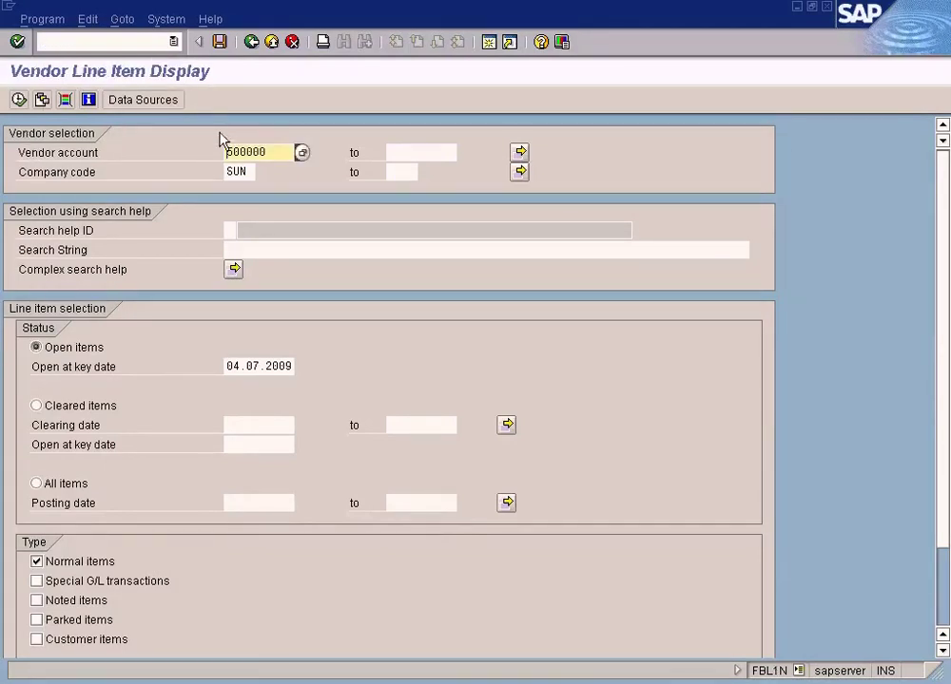
pyautogui.click(19, 98)
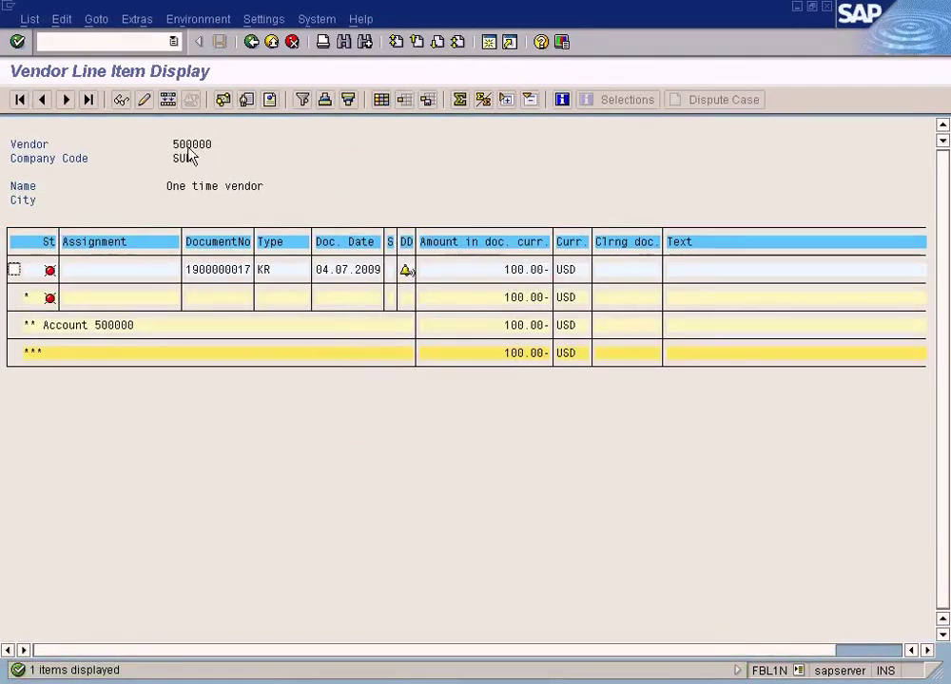
# - Return to the vendor line item selection screen and look through its selection options
pyautogui.click(252, 42)
pyautogui.scroll(-1, 283, 315)
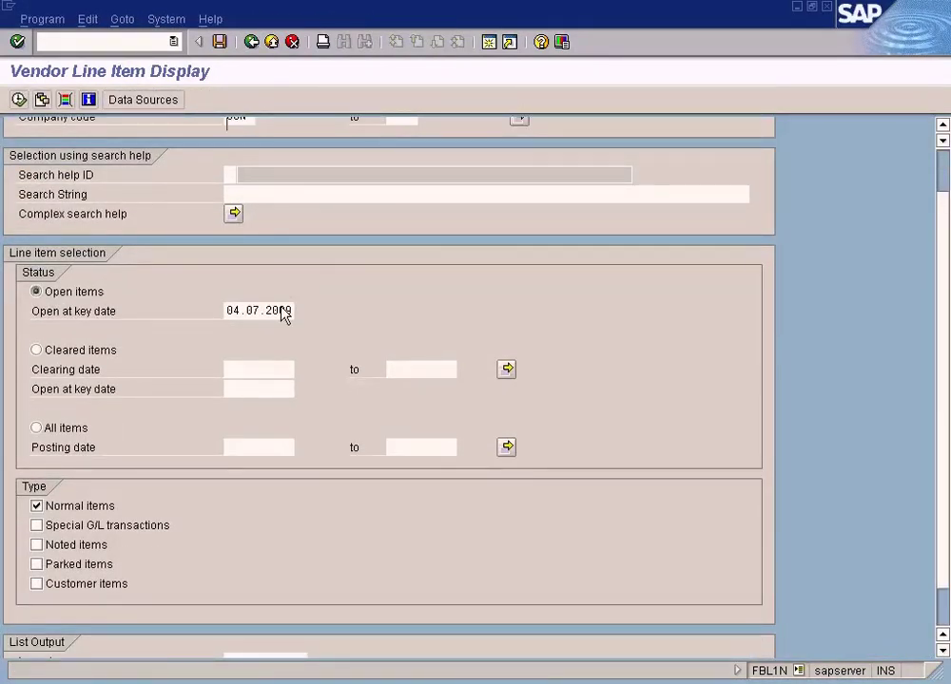
pyautogui.scroll(-1, 283, 314)
pyautogui.scroll(1, 282, 313)
pyautogui.scroll(1, 283, 315)
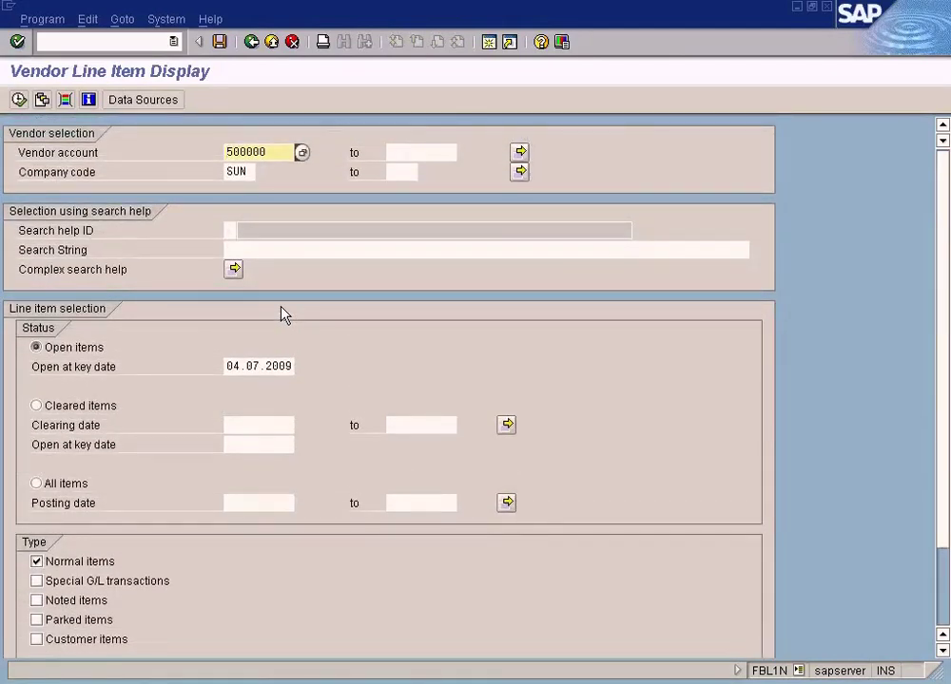
# - List the one-time vendor's open items in company code SUN, view the invoice's address and bank data, and return to the list
pyautogui.click(18, 99)
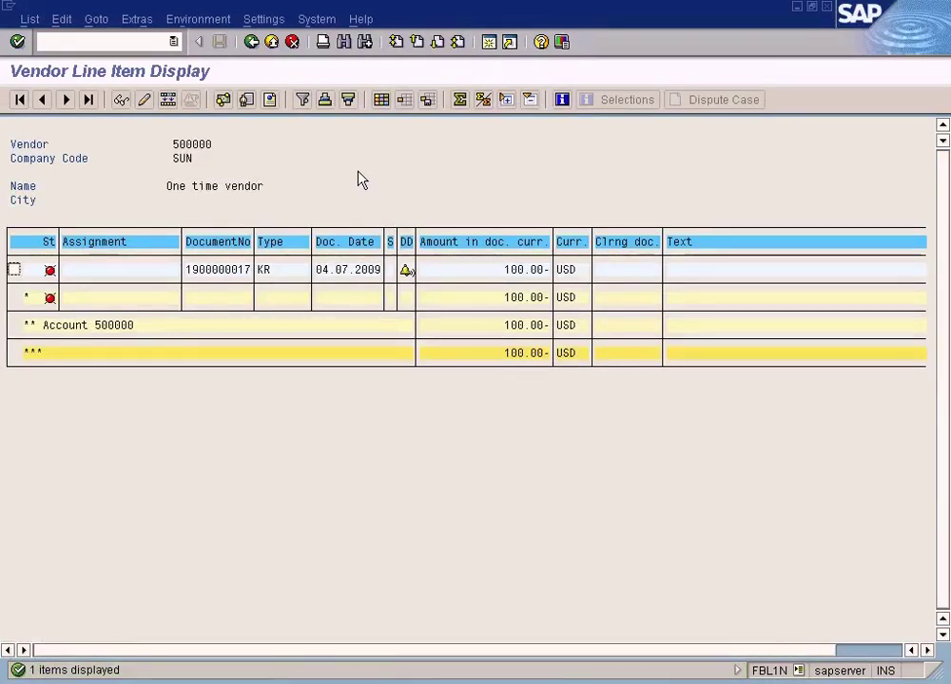
pyautogui.doubleClick(234, 270)
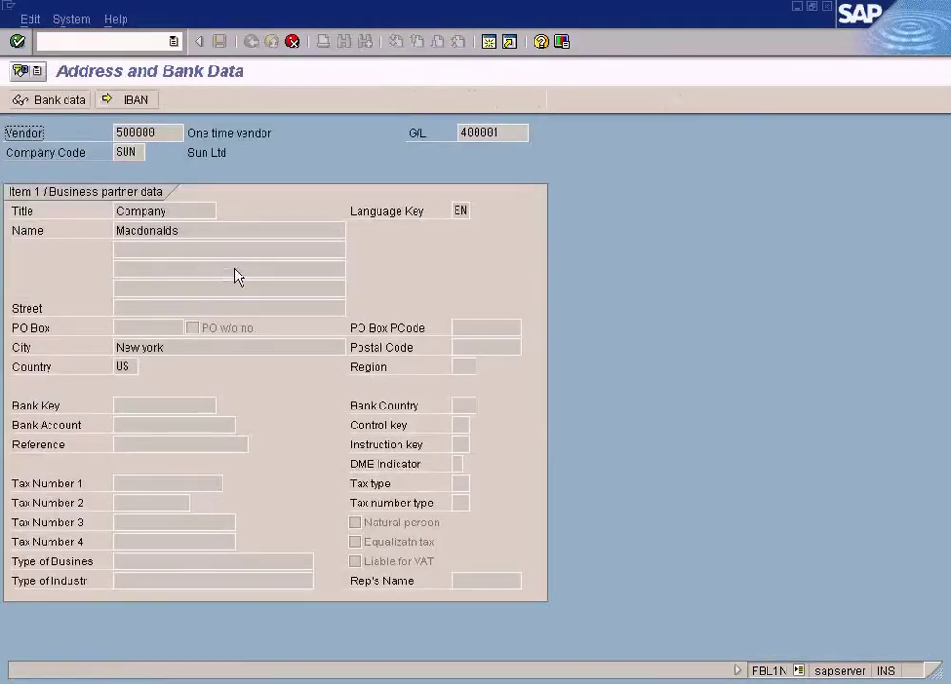
pyautogui.click(292, 42)
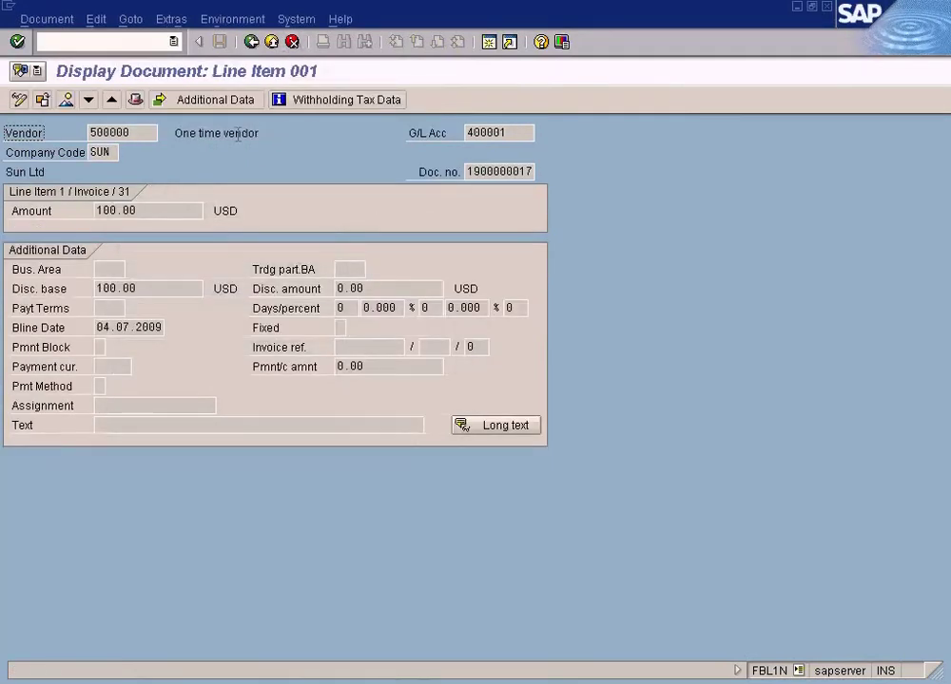
pyautogui.click(253, 43)
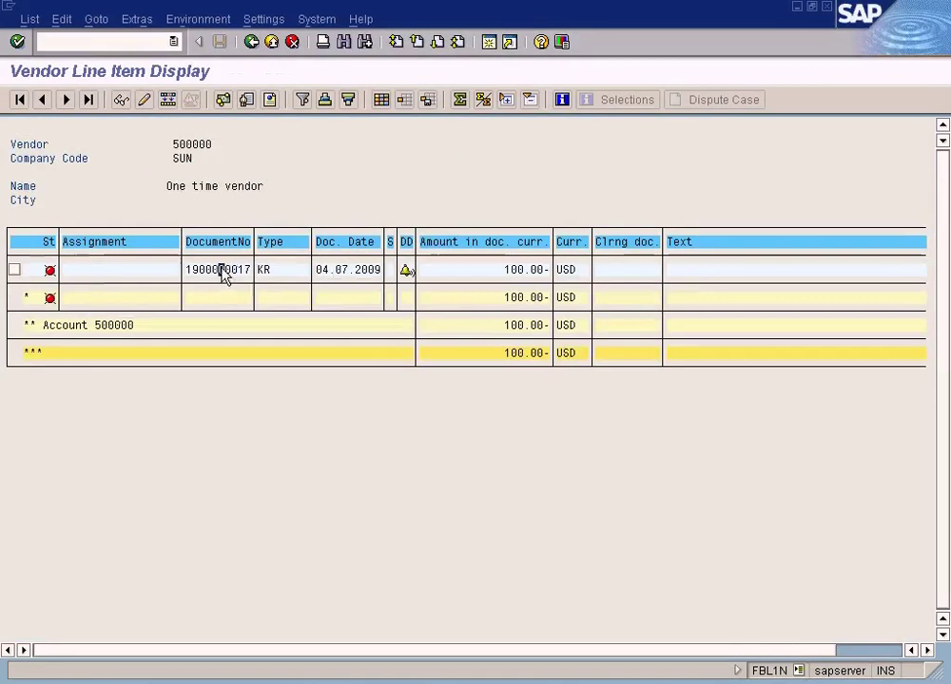
# - Reopen the listed invoice, check the business partner name in its address data, and view the whole document's line items
pyautogui.click(513, 269)
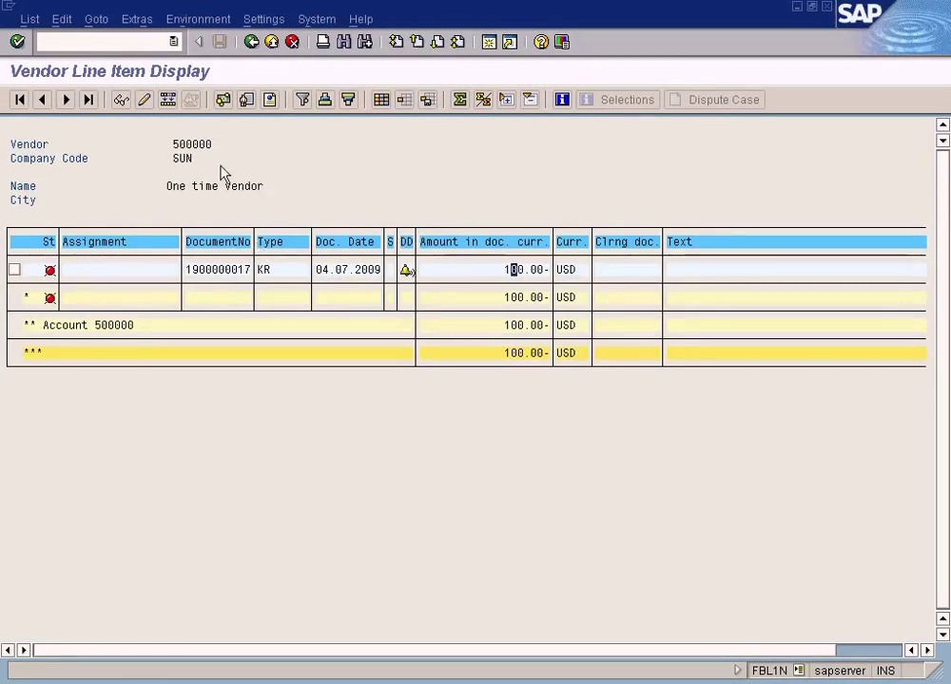
pyautogui.doubleClick(237, 272)
pyautogui.moveTo(194, 231); pyautogui.dragTo(96, 223)
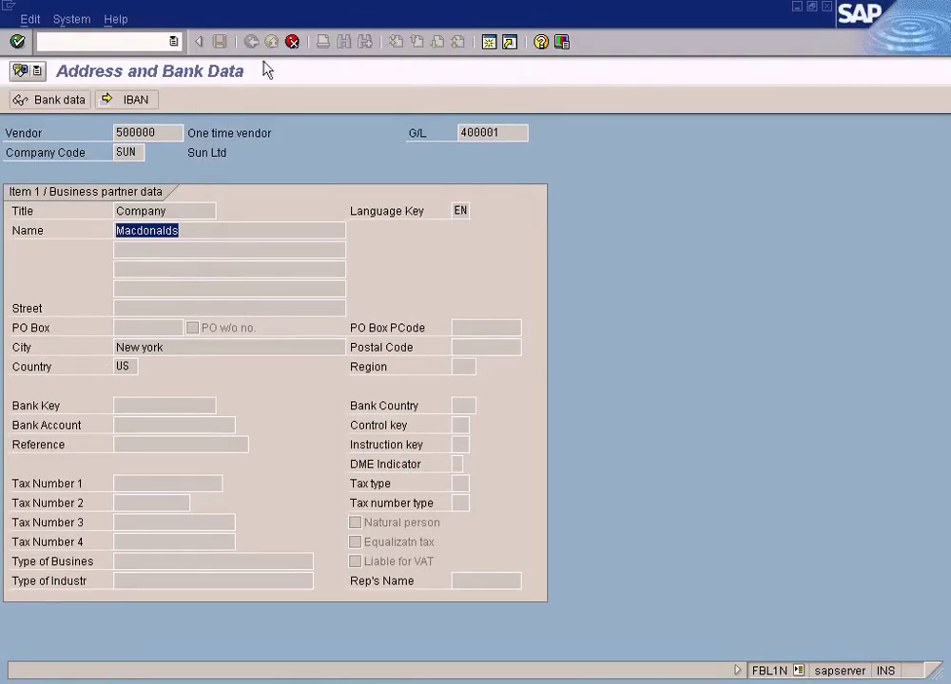
pyautogui.click(292, 42)
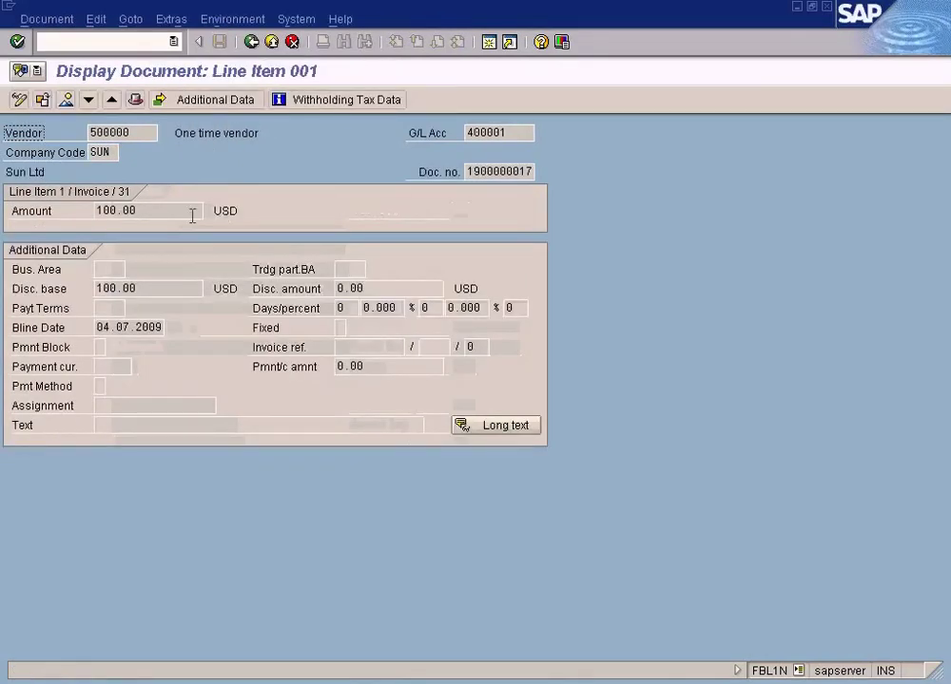
pyautogui.click(67, 99)
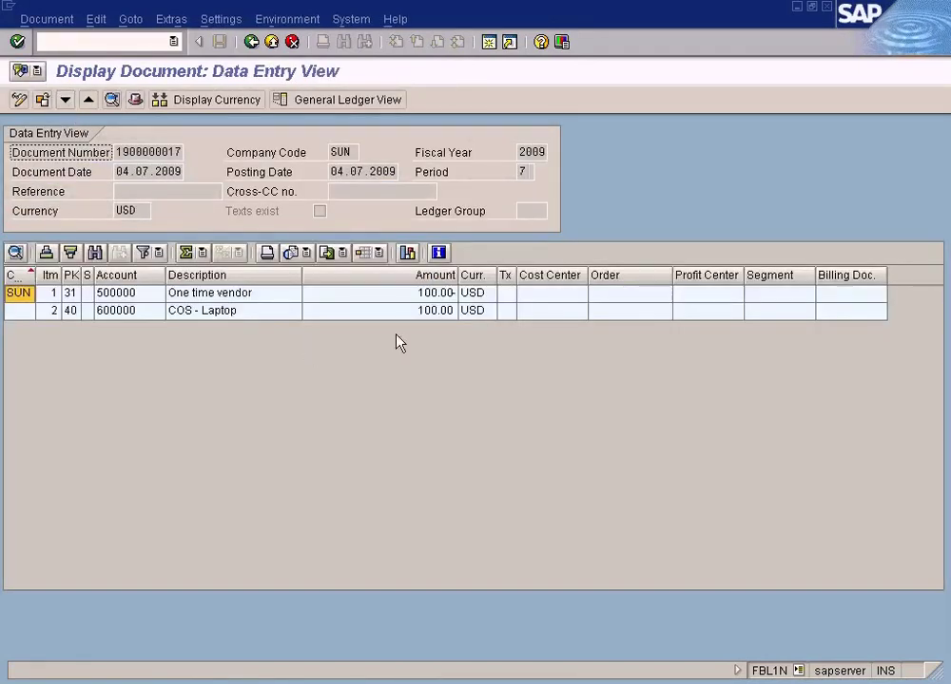
pyautogui.click(252, 43)
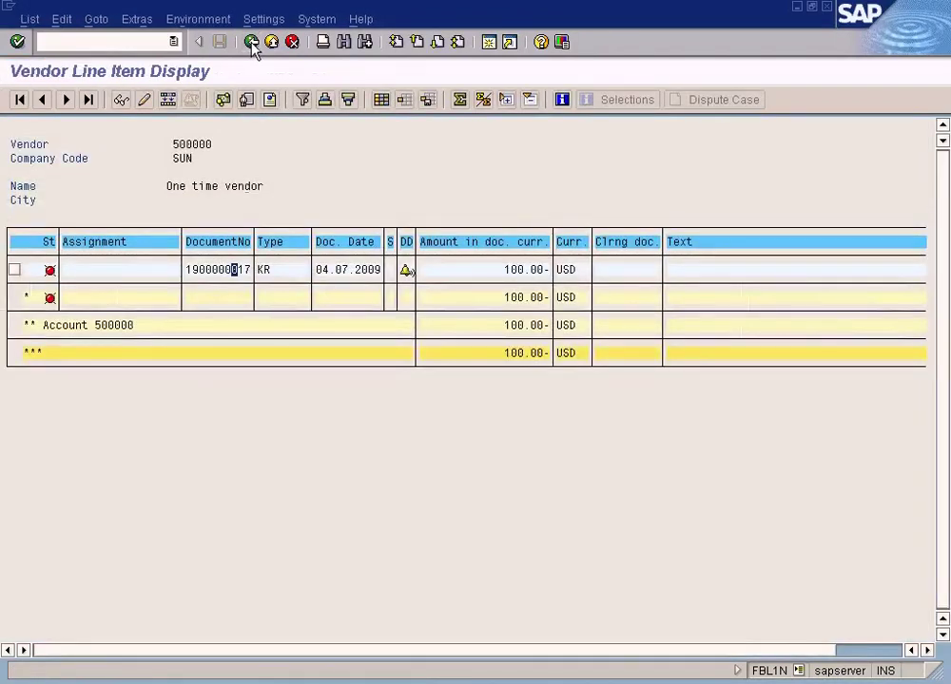
# - Switch to the Enter Vendor Invoice session for company code SUN and select the one-time vendor
pyautogui.click(390, 683)
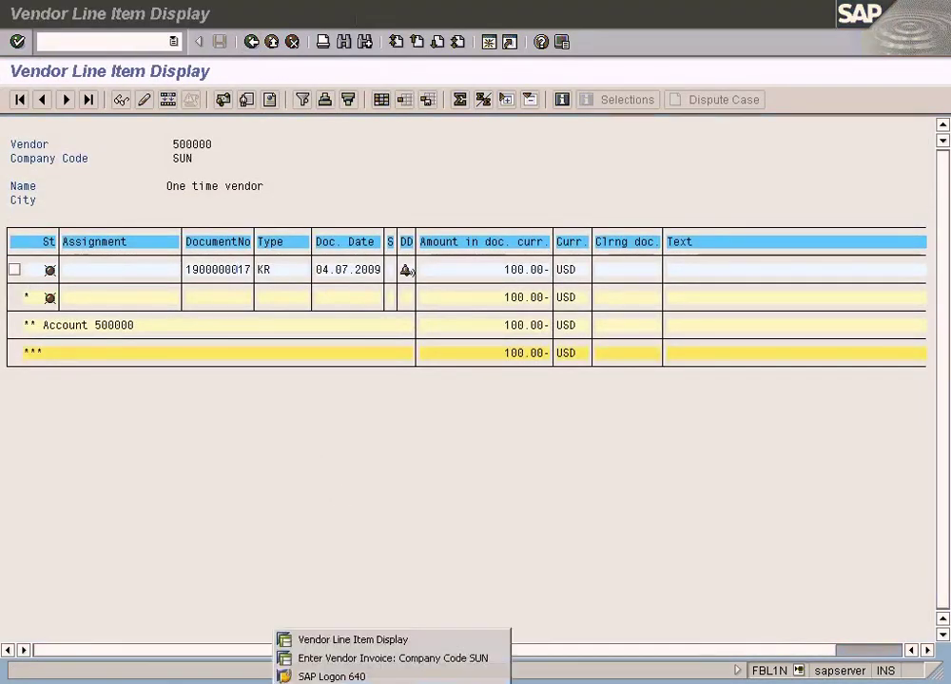
pyautogui.click(361, 658)
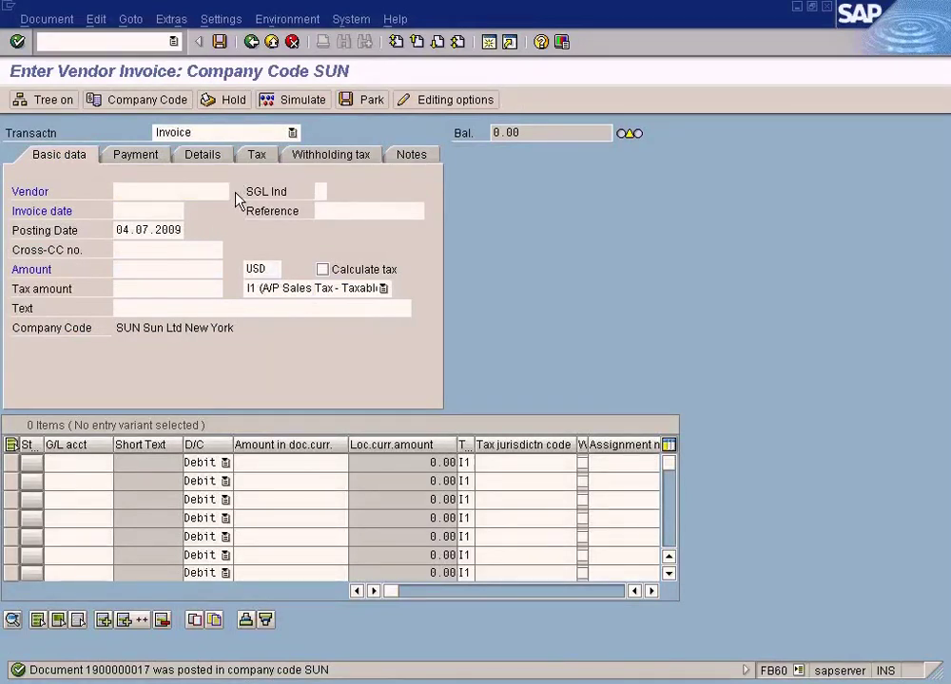
pyautogui.click(236, 194)
pyautogui.click(136, 620)
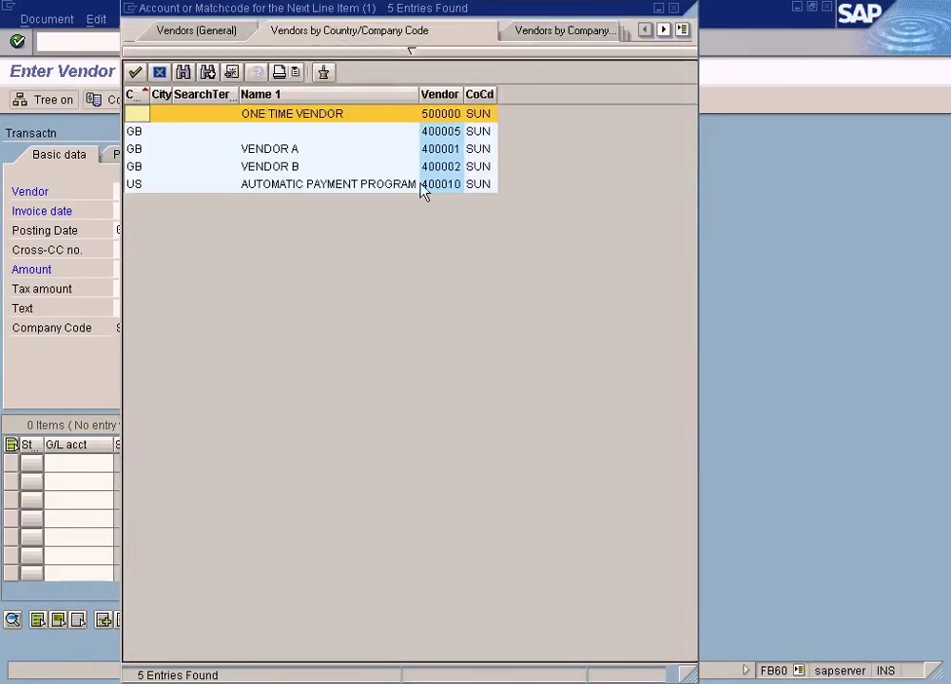
pyautogui.doubleClick(445, 115)
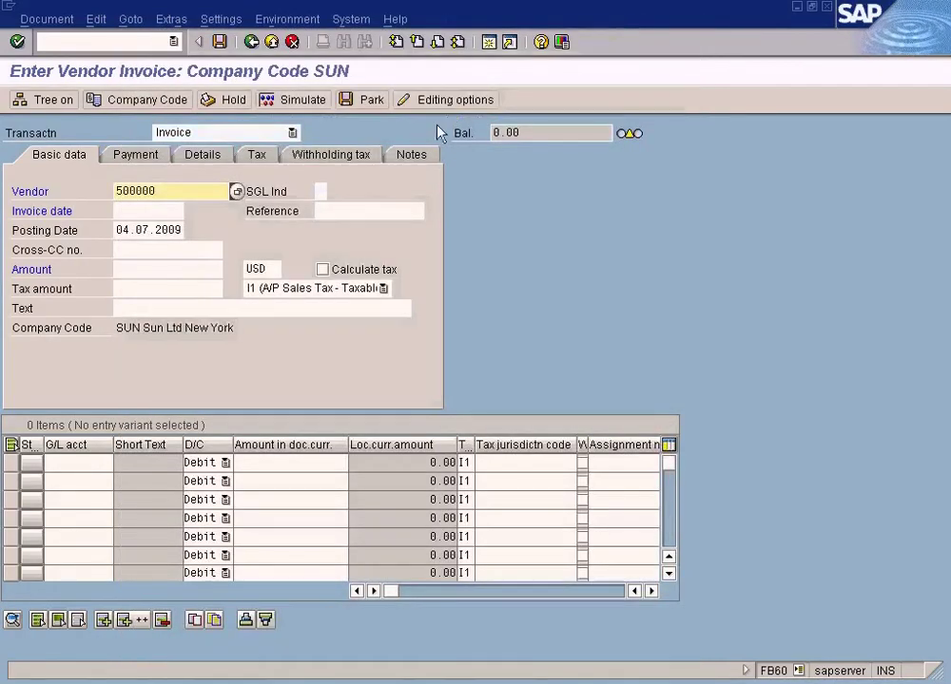
# - Copy the posting date 04.07.2009 into the invoice date and set the invoice amount to 200 USD
pyautogui.click(157, 208)
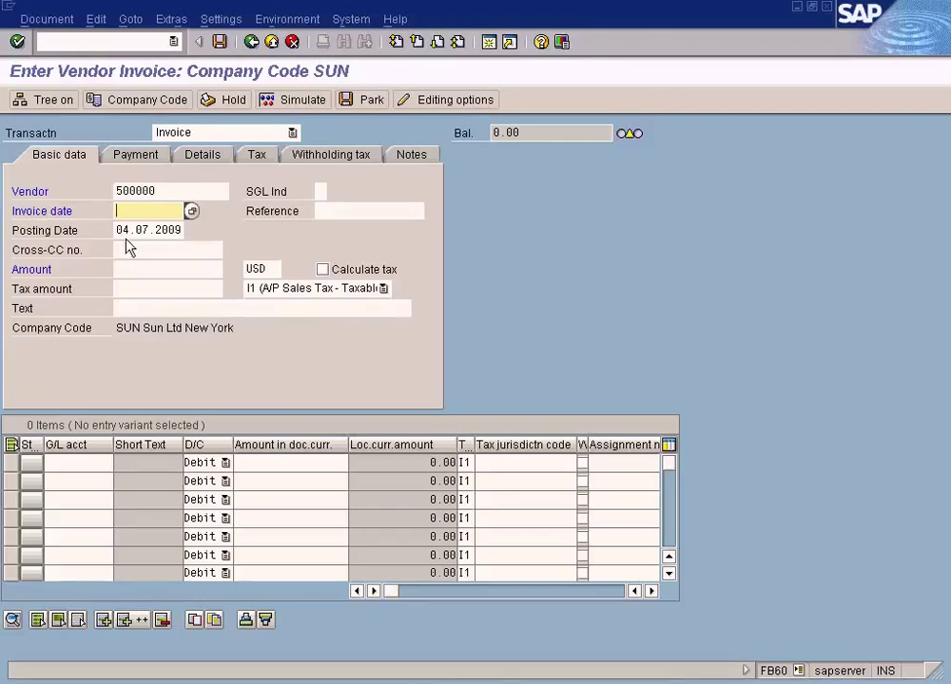
pyautogui.click(119, 231)
pyautogui.doubleClick(119, 231)
pyautogui.hotkey('ctrl', 'c')
pyautogui.click(159, 212)
pyautogui.hotkey('ctrl', 'v')
pyautogui.click(149, 269)
pyautogui.write('200')
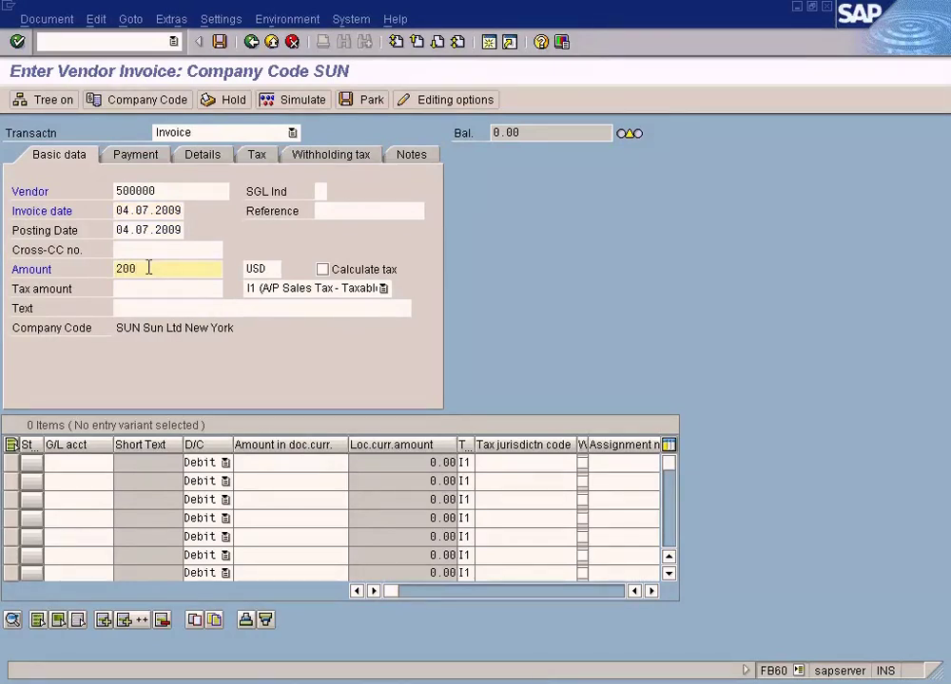
# - Assign the COS - Laptop G/L account to the first line item with a debit amount of 200
pyautogui.click(102, 463)
pyautogui.click(121, 463)
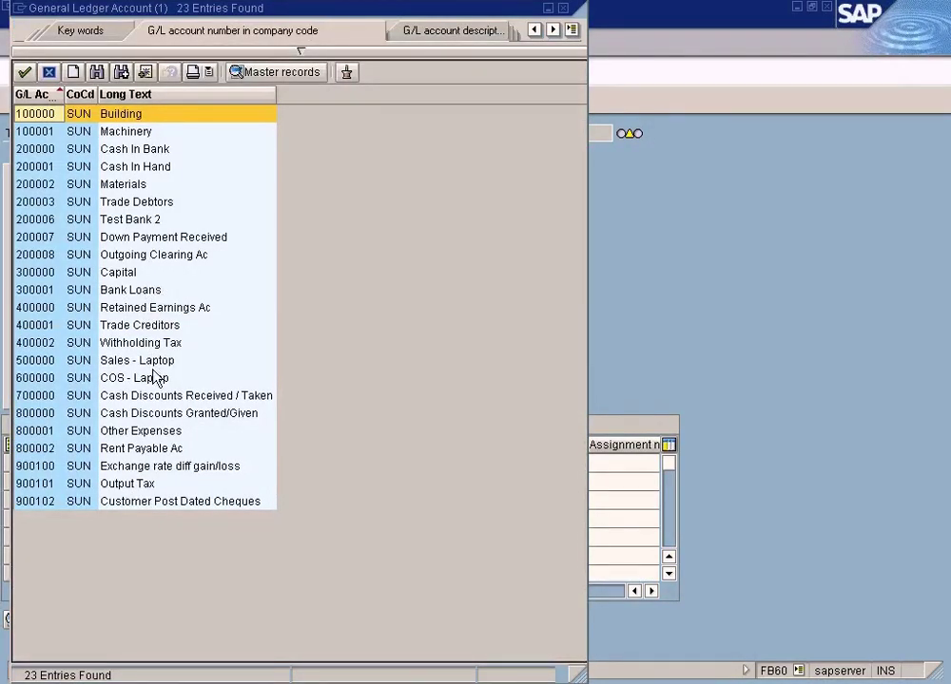
pyautogui.doubleClick(152, 367)
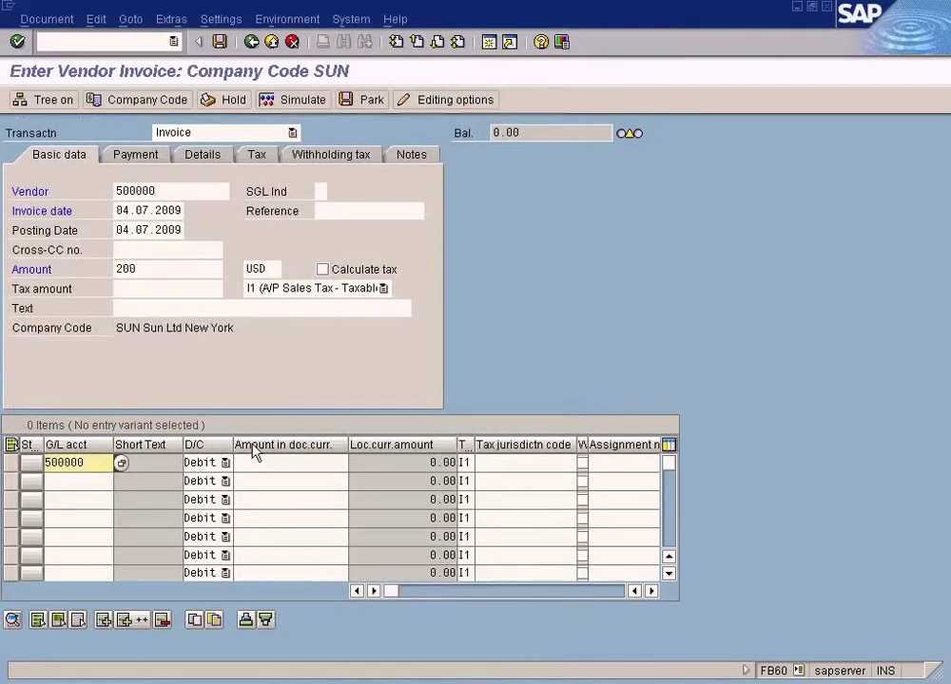
pyautogui.click(121, 464)
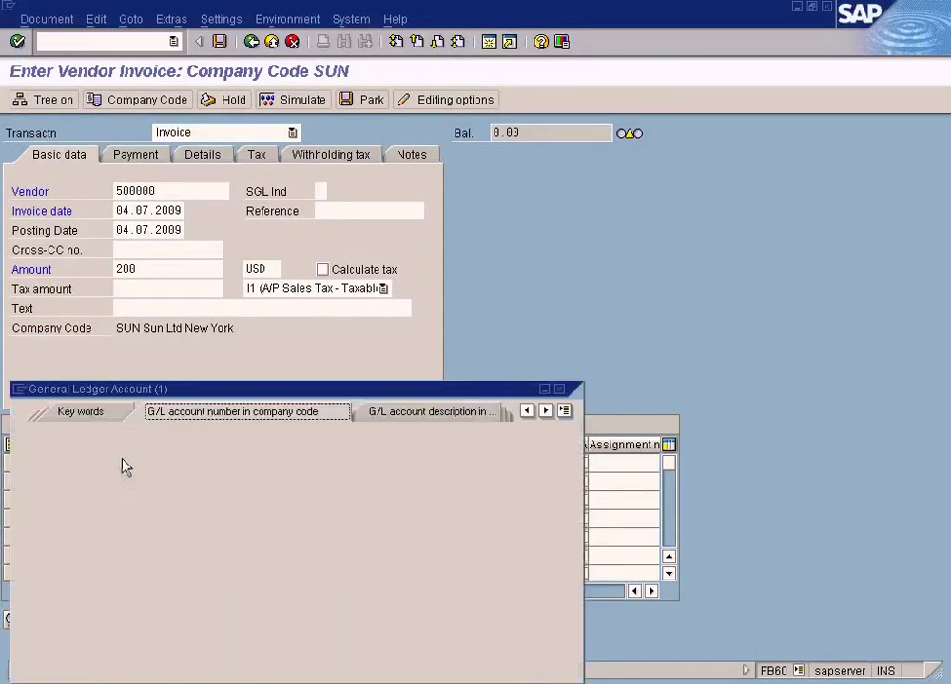
pyautogui.click(26, 663)
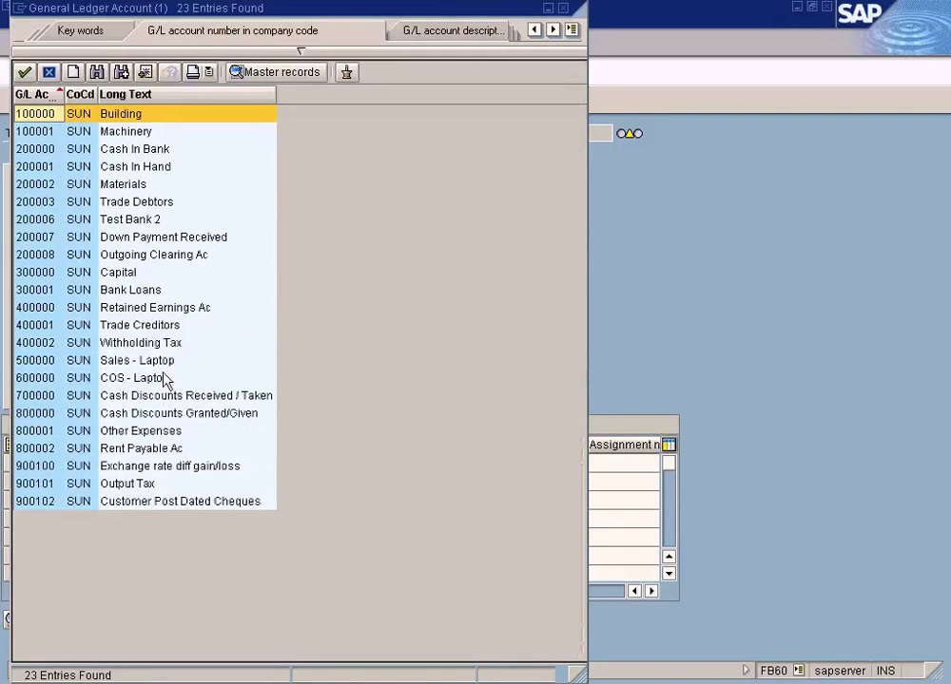
pyautogui.doubleClick(165, 378)
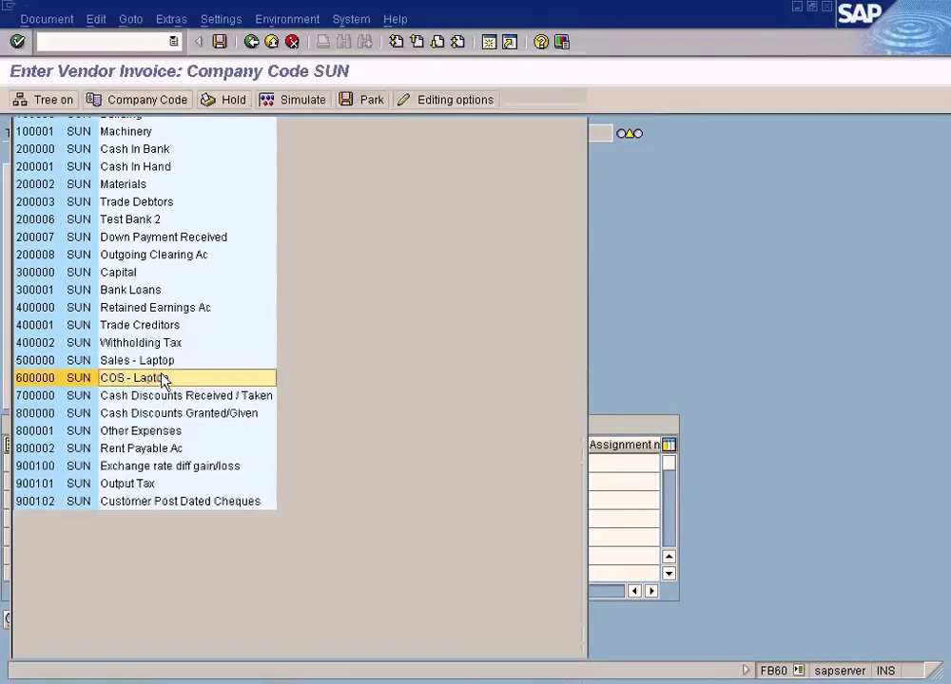
pyautogui.click(273, 462)
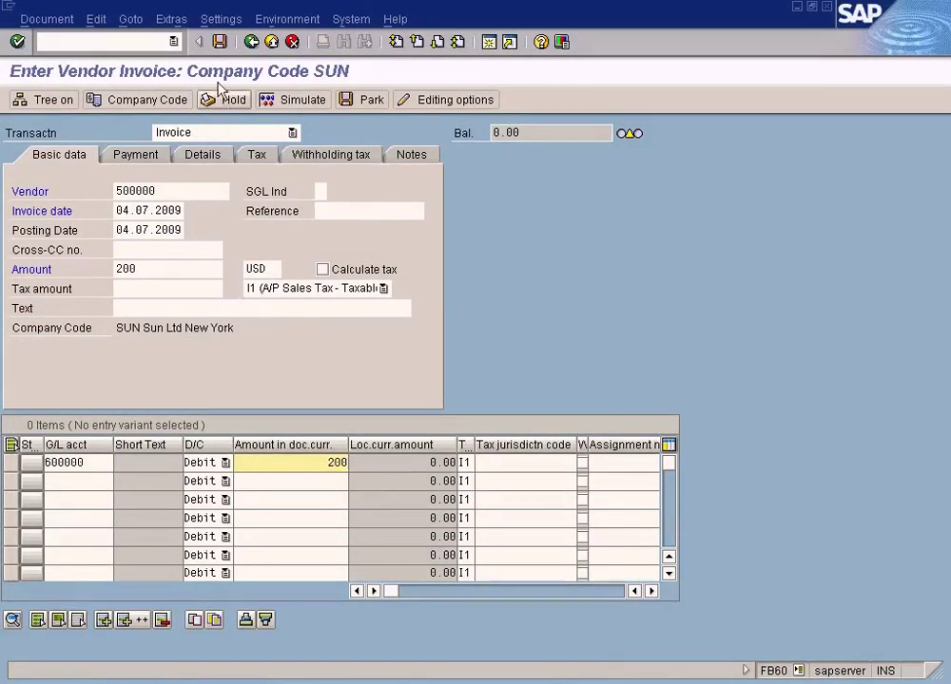
# - Try to confirm the invoice entries without filling in the one-time vendor's address and bank data
pyautogui.press('Return')
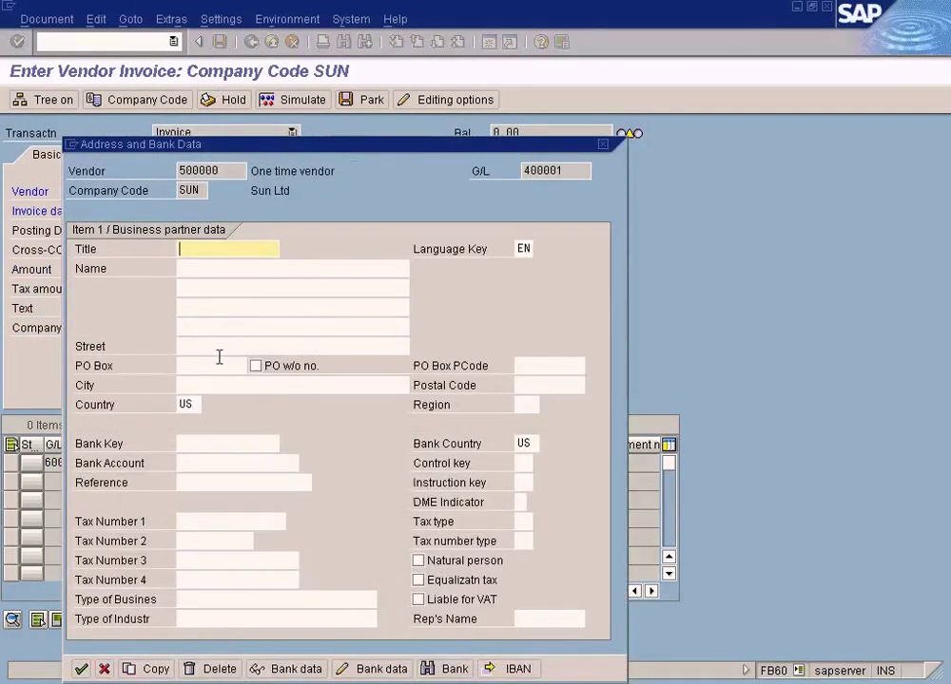
pyautogui.moveTo(575, 152); pyautogui.dragTo(495, 428)
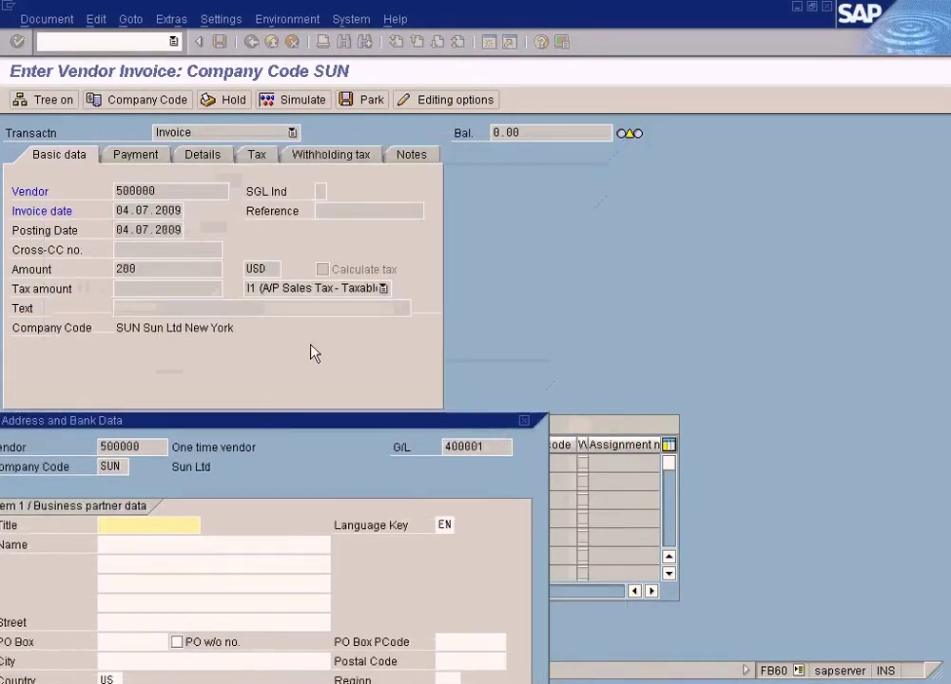
pyautogui.click(524, 421)
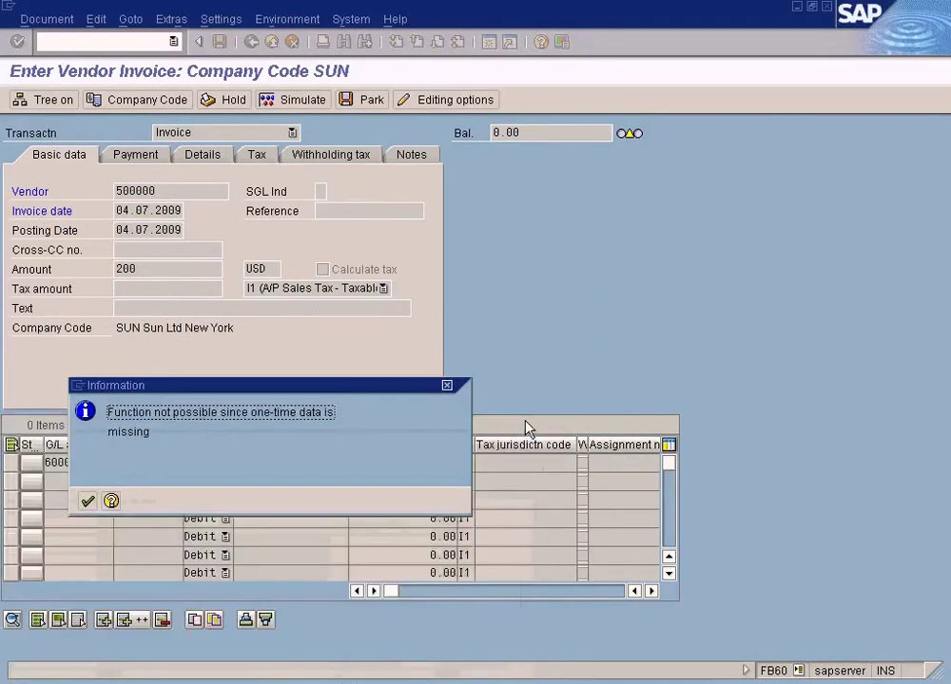
pyautogui.click(87, 501)
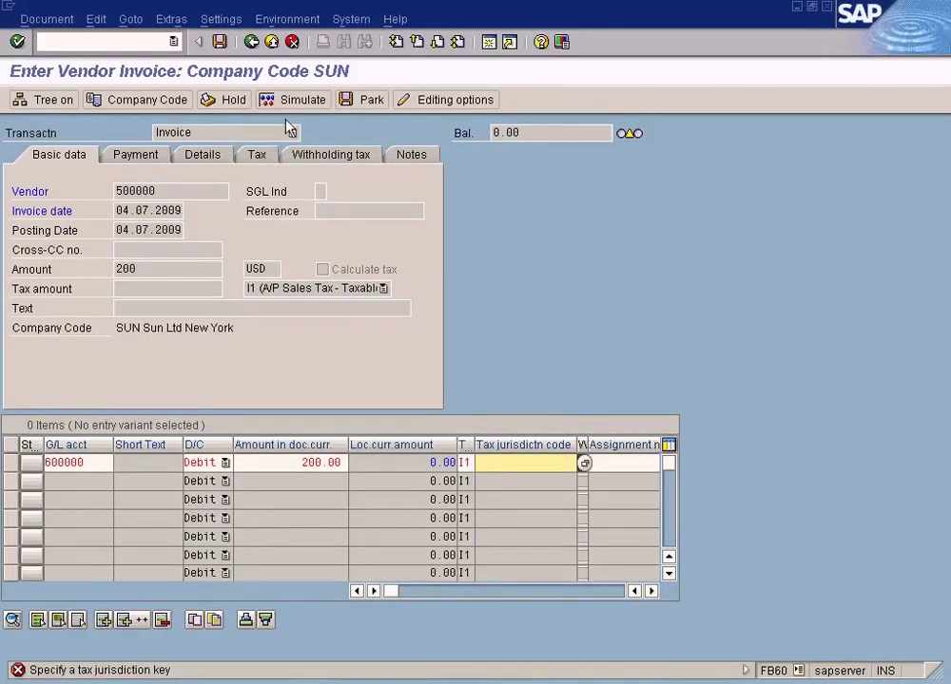
# - Discard the unfinished invoice and reopen the vendor invoice entry for company code SUN
pyautogui.click(271, 43)
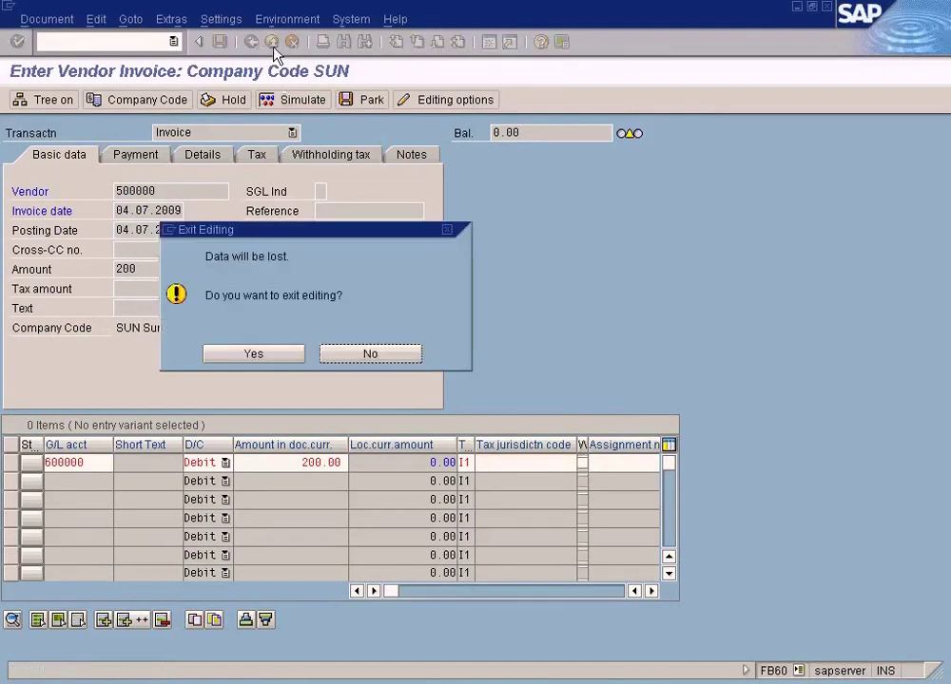
pyautogui.click(253, 354)
pyautogui.doubleClick(142, 333)
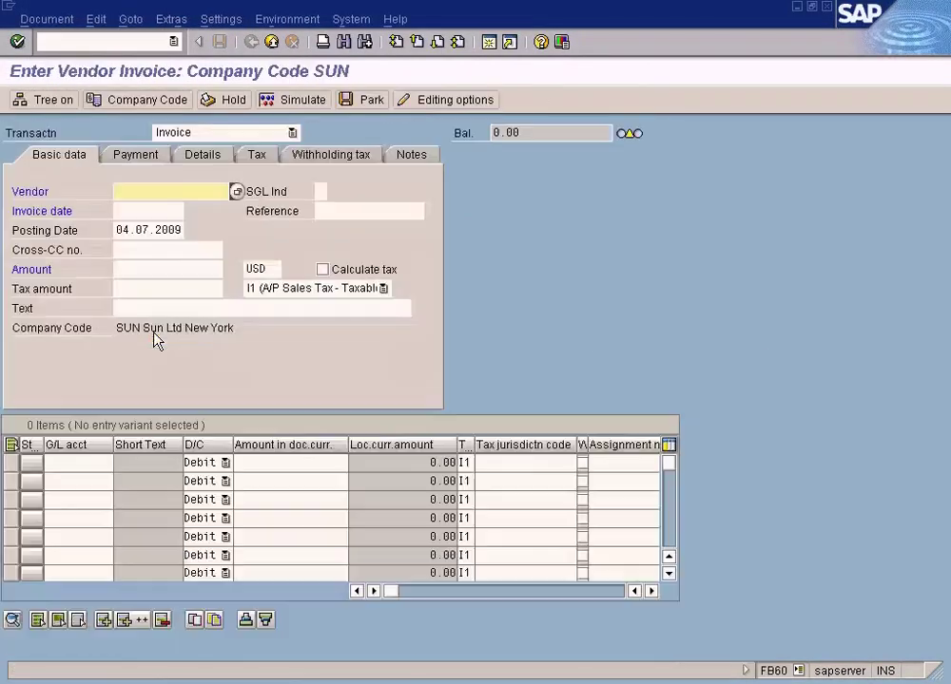
# - Clear the invoice's tax code and select the one-time vendor from the vendor search
pyautogui.click(365, 289)
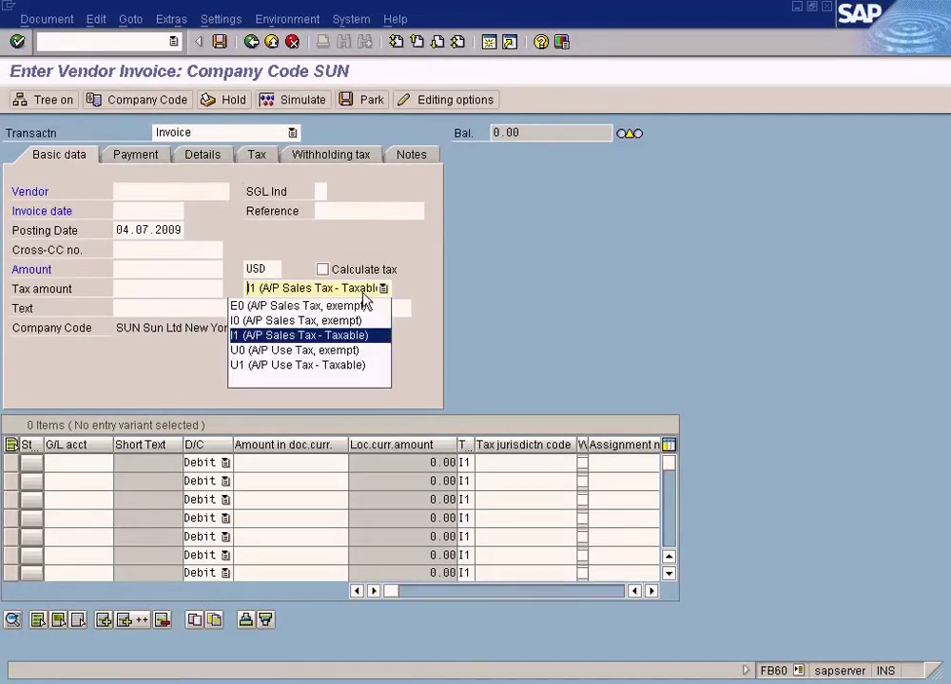
pyautogui.click(313, 384)
pyautogui.click(171, 193)
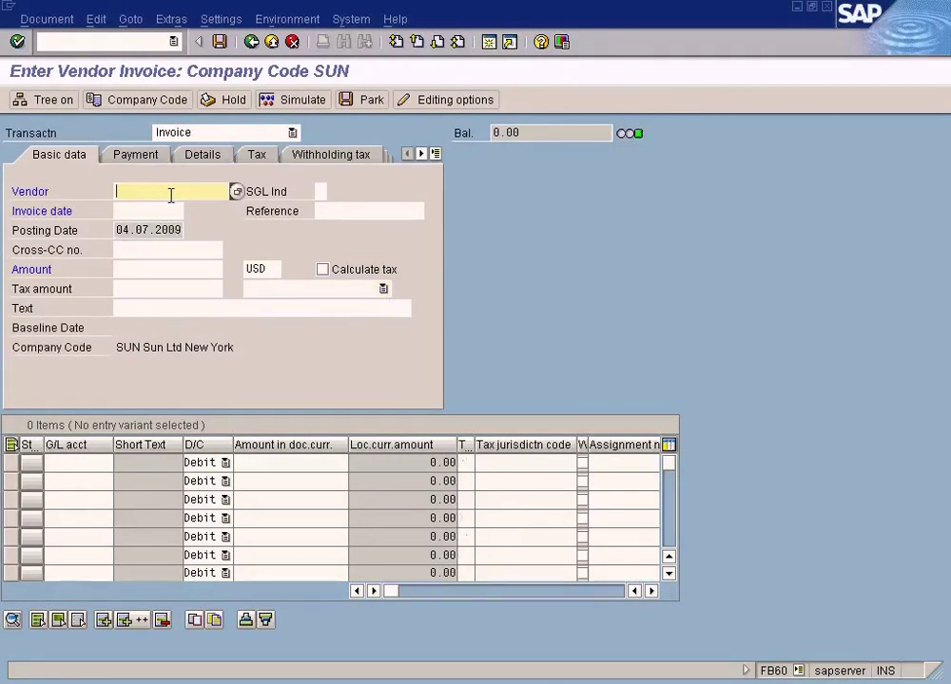
pyautogui.click(235, 191)
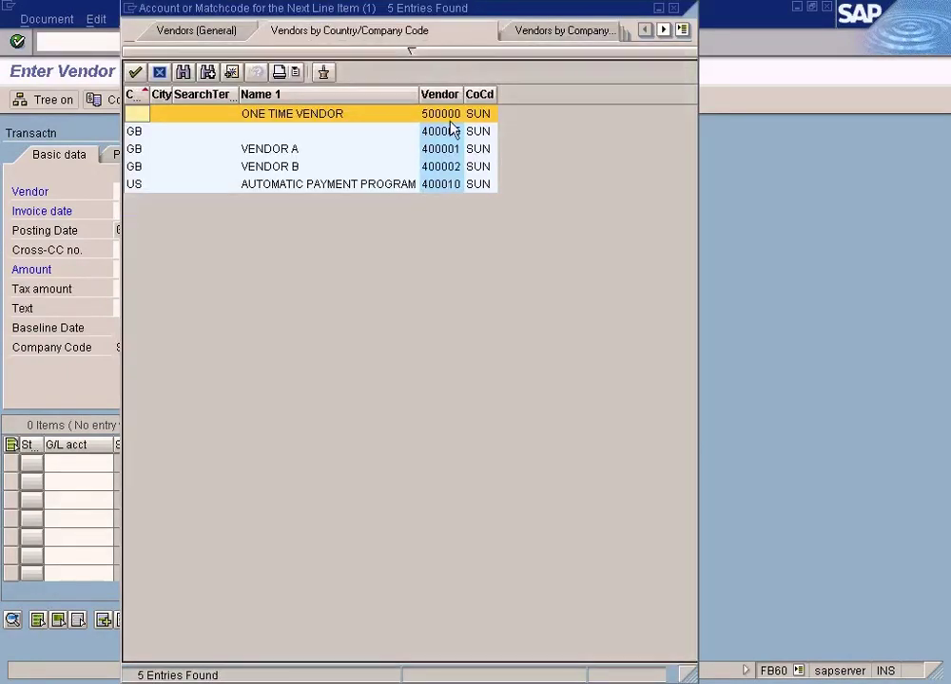
pyautogui.doubleClick(450, 118)
# - Set the new invoice's date to 04.07.2009 and its amount to 200 USD
pyautogui.click(171, 210)
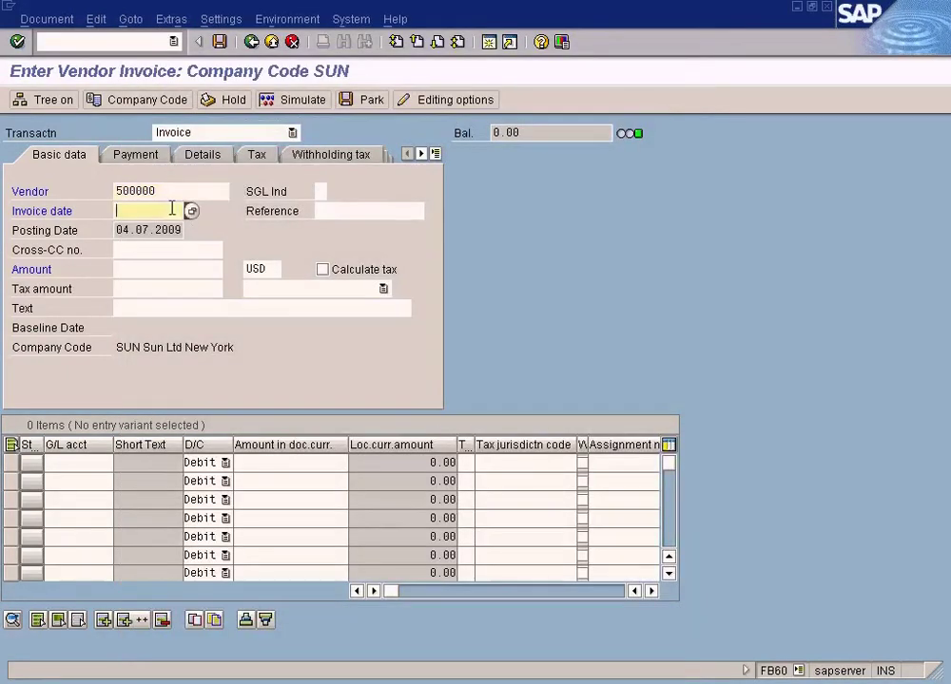
pyautogui.press('F4')
pyautogui.press('Return')
pyautogui.click(144, 274)
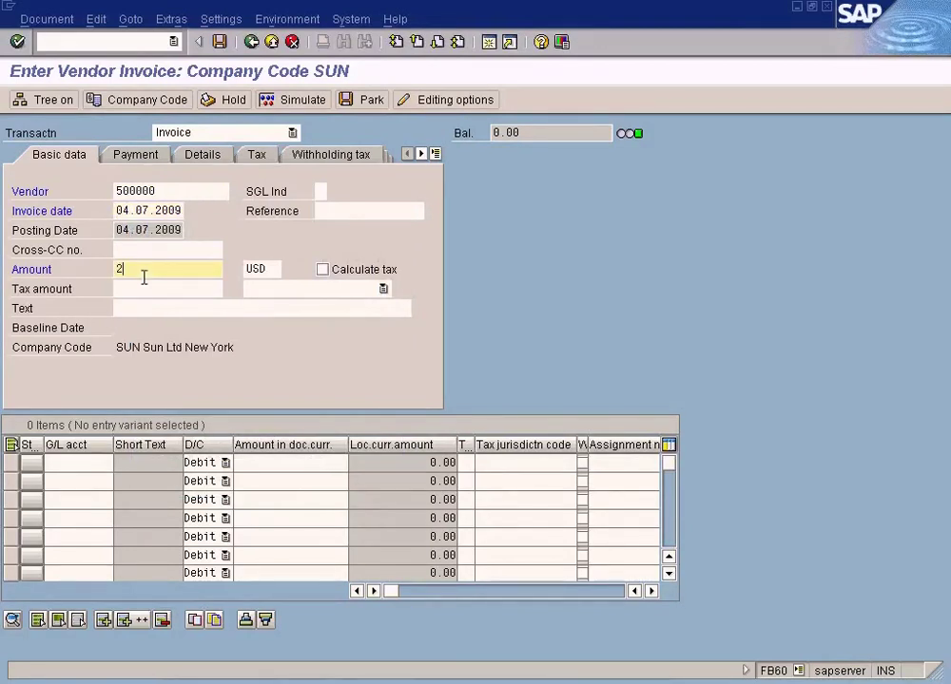
# - Enter the COS - Laptop G/L account in the first line item without a tax code, with a debit amount of 200
pyautogui.click(95, 464)
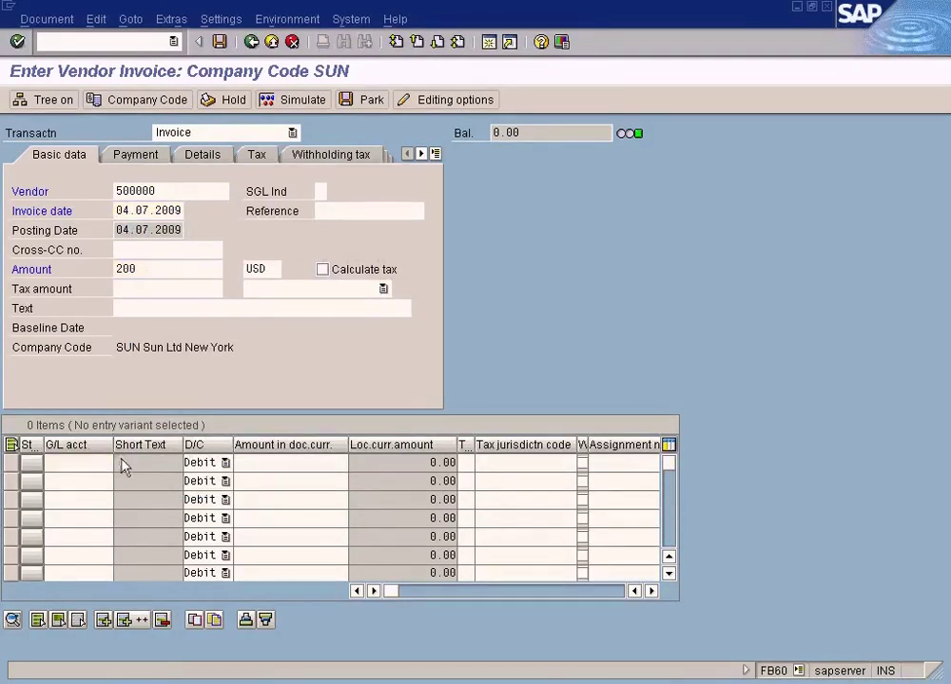
pyautogui.click(120, 465)
pyautogui.click(23, 663)
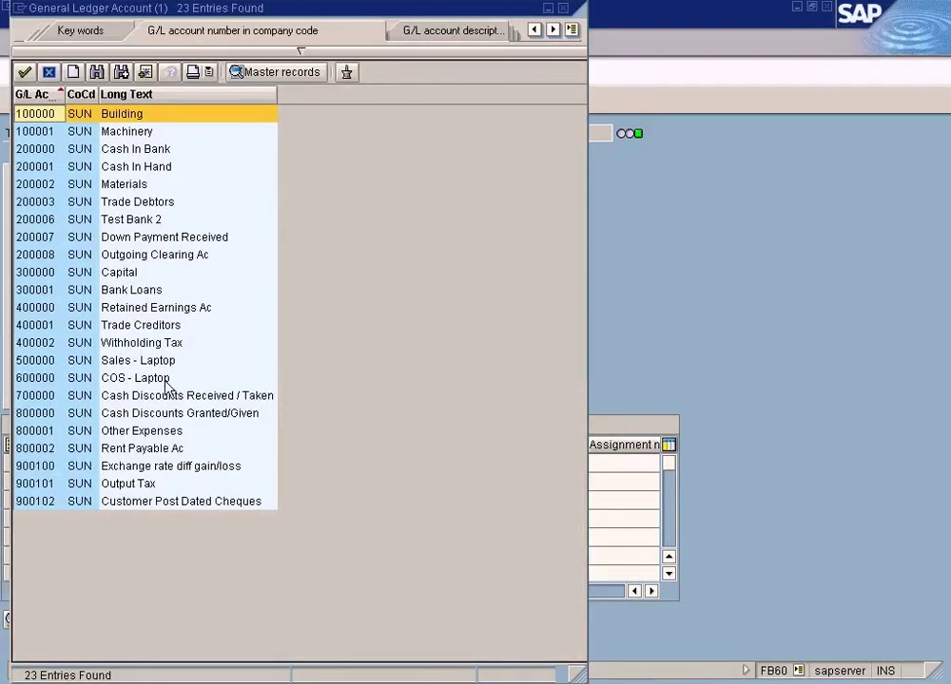
pyautogui.click(167, 383)
pyautogui.click(166, 383)
pyautogui.click(275, 468)
pyautogui.write('200')
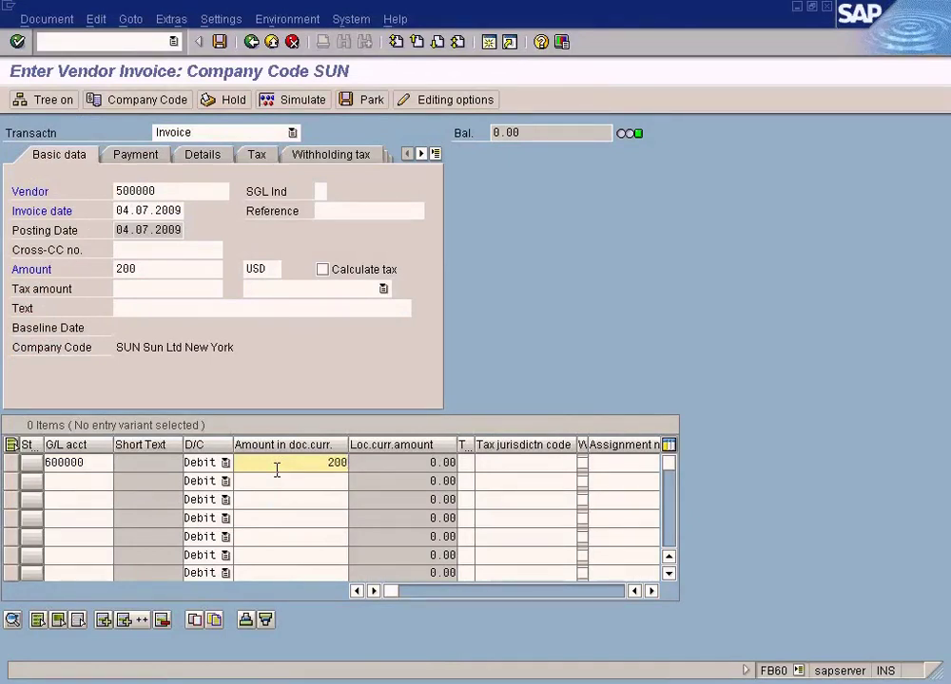
# - Post the invoice with the one-time vendor's address data: title Company, name Burger King and city New York
pyautogui.click(219, 41)
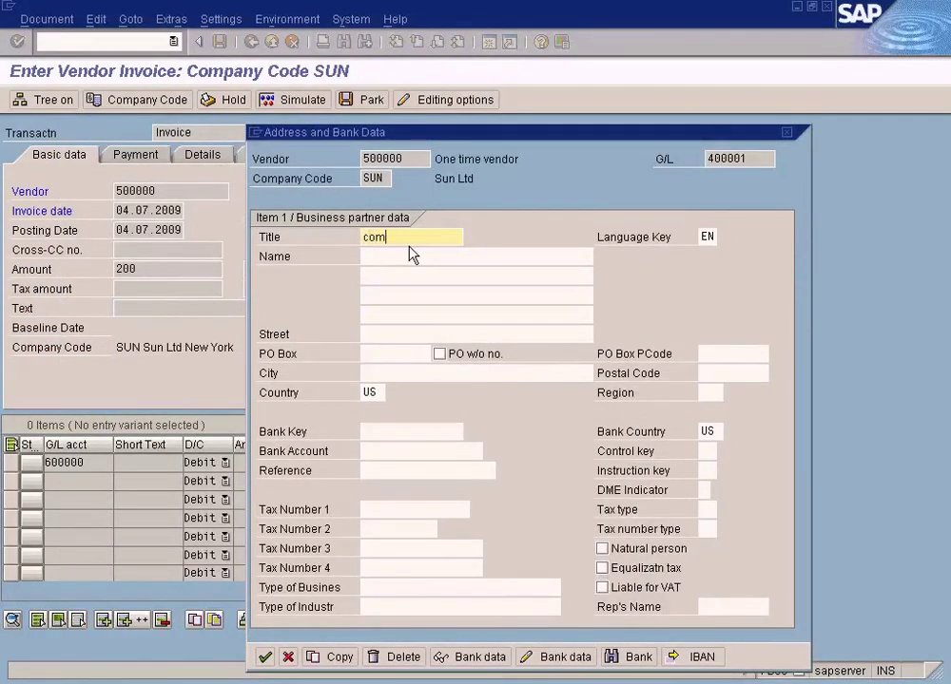
pyautogui.write('Company')
pyautogui.press('Tab')
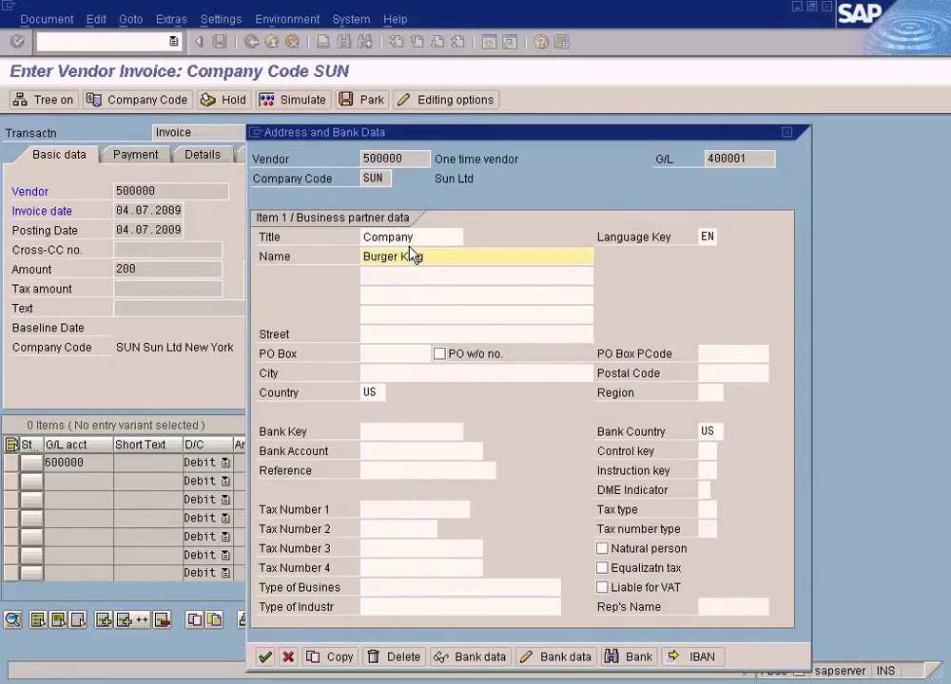
pyautogui.moveTo(390, 132); pyautogui.dragTo(326, 100)
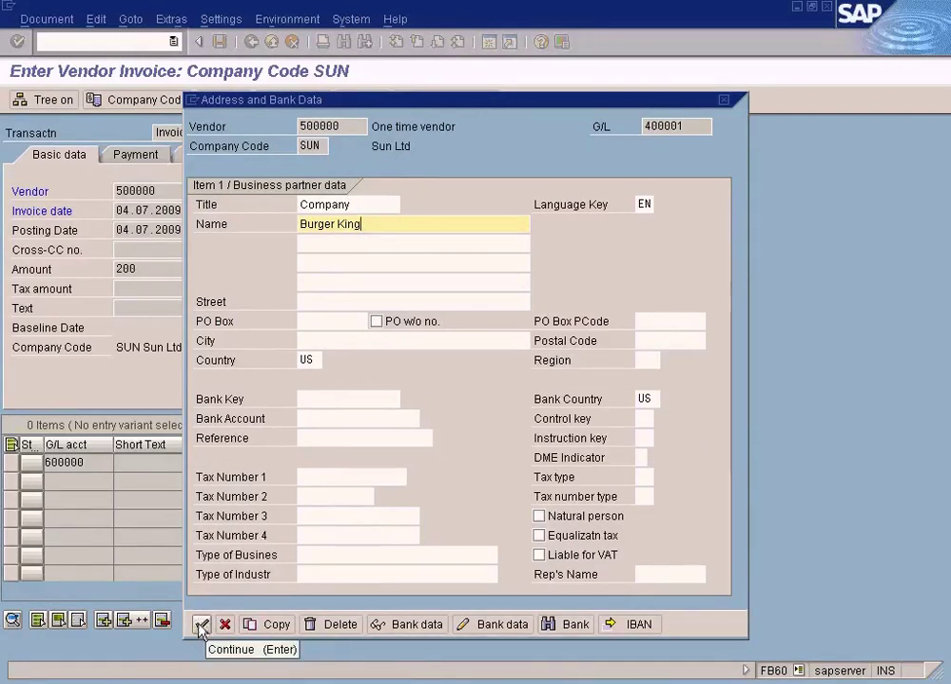
pyautogui.click(360, 302)
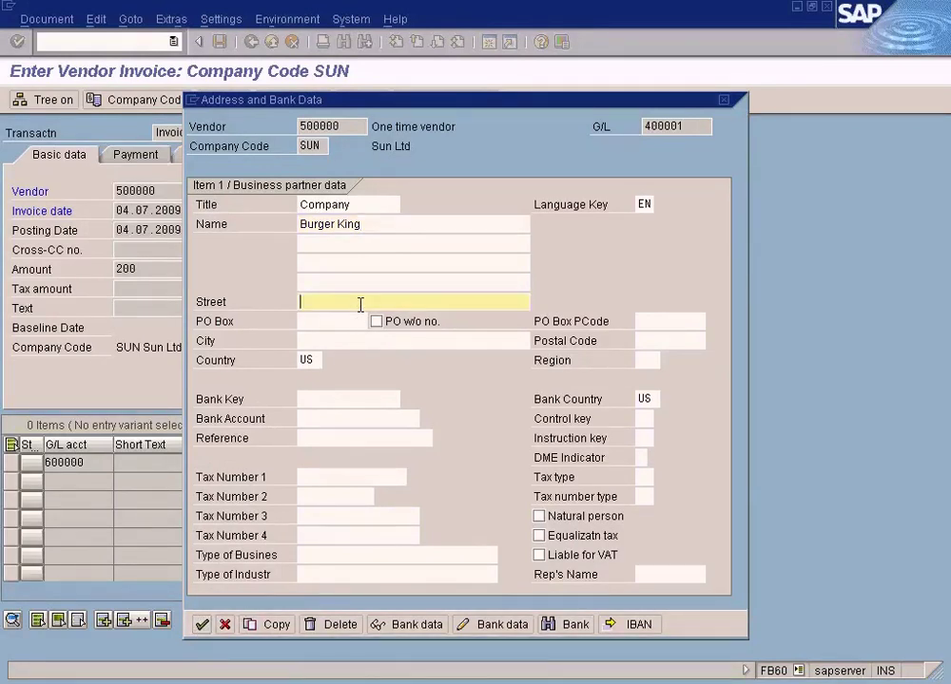
pyautogui.click(330, 339)
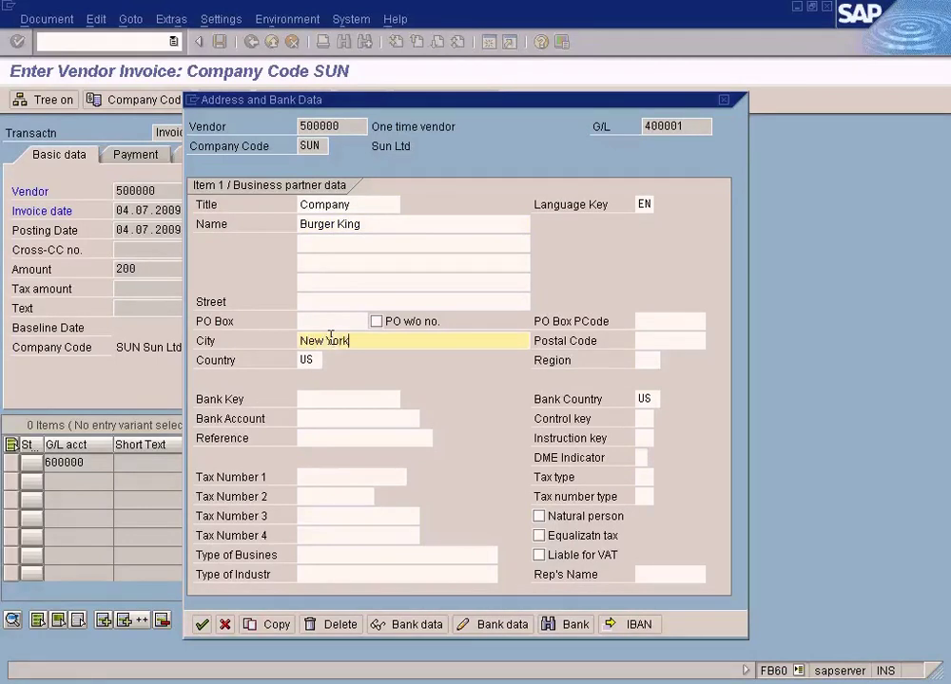
pyautogui.click(201, 625)
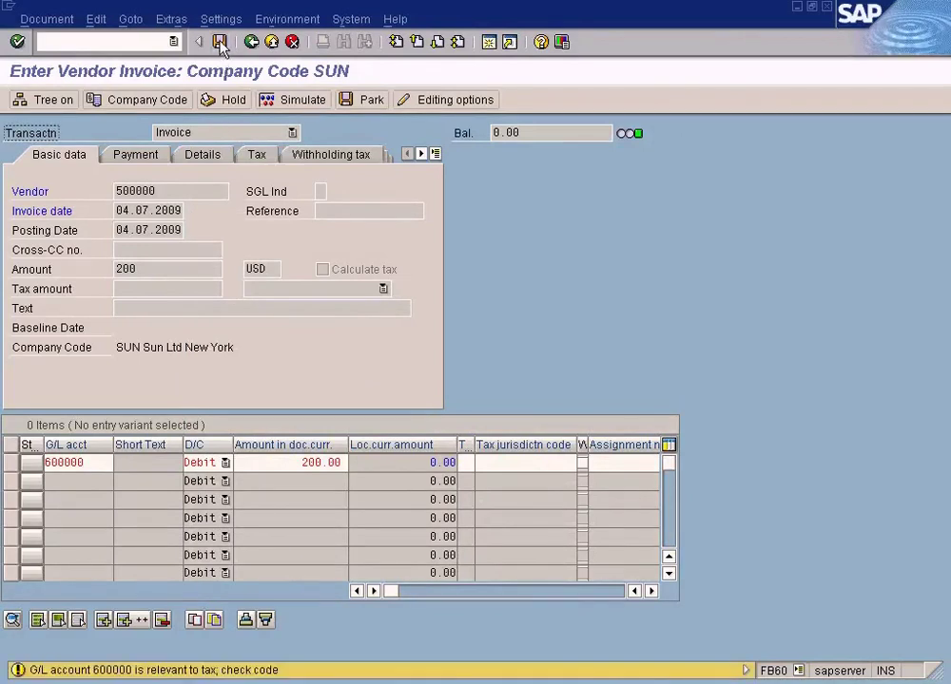
pyautogui.click(219, 42)
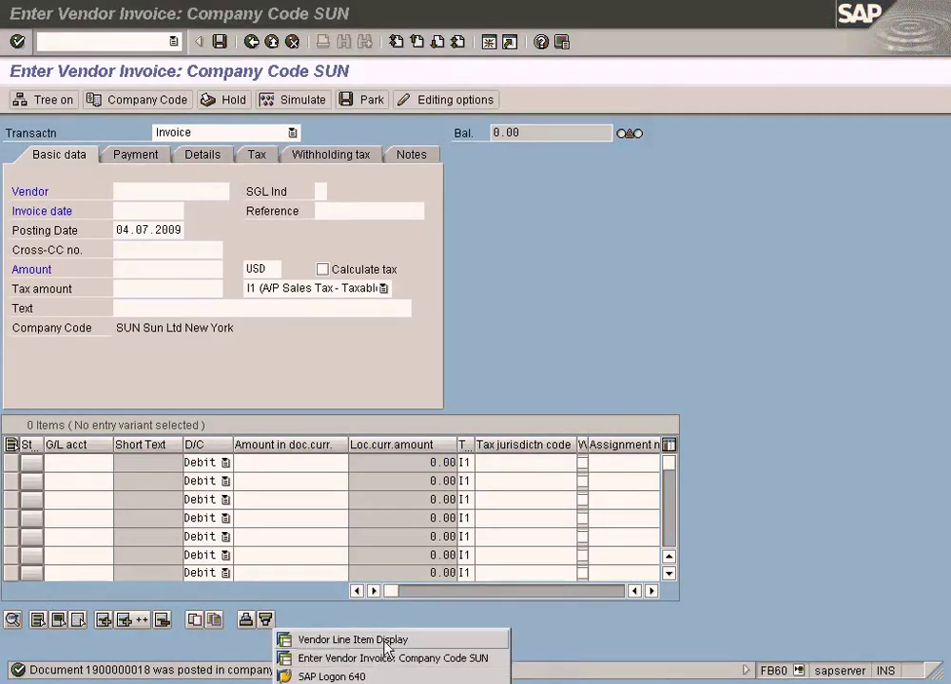
# - Switch to the vendor line item list, refresh it and view the address data of the 200 USD invoice
pyautogui.click(385, 642)
pyautogui.click(33, 19)
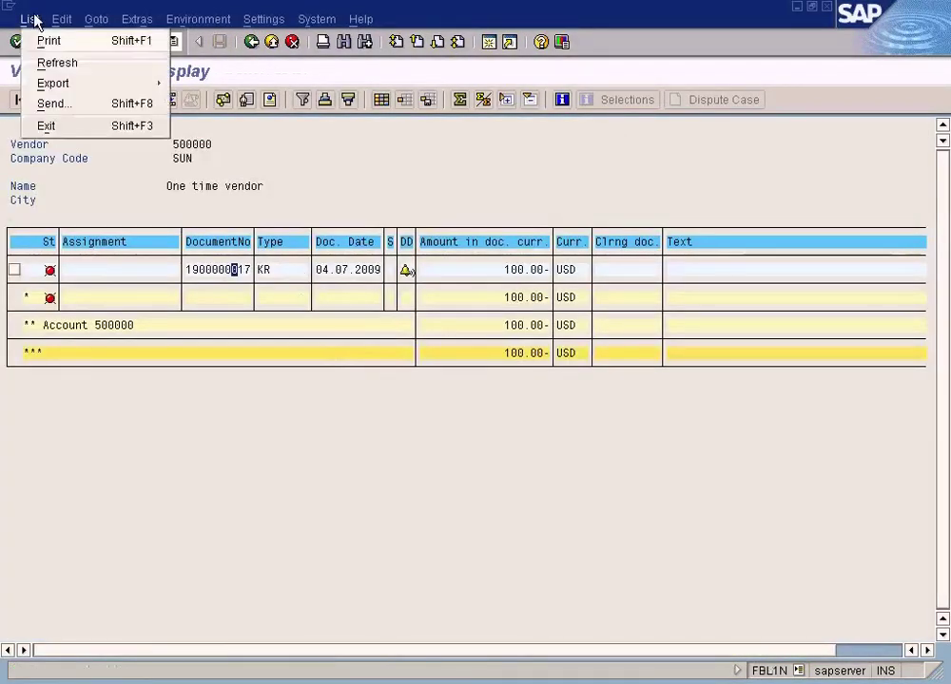
pyautogui.click(38, 64)
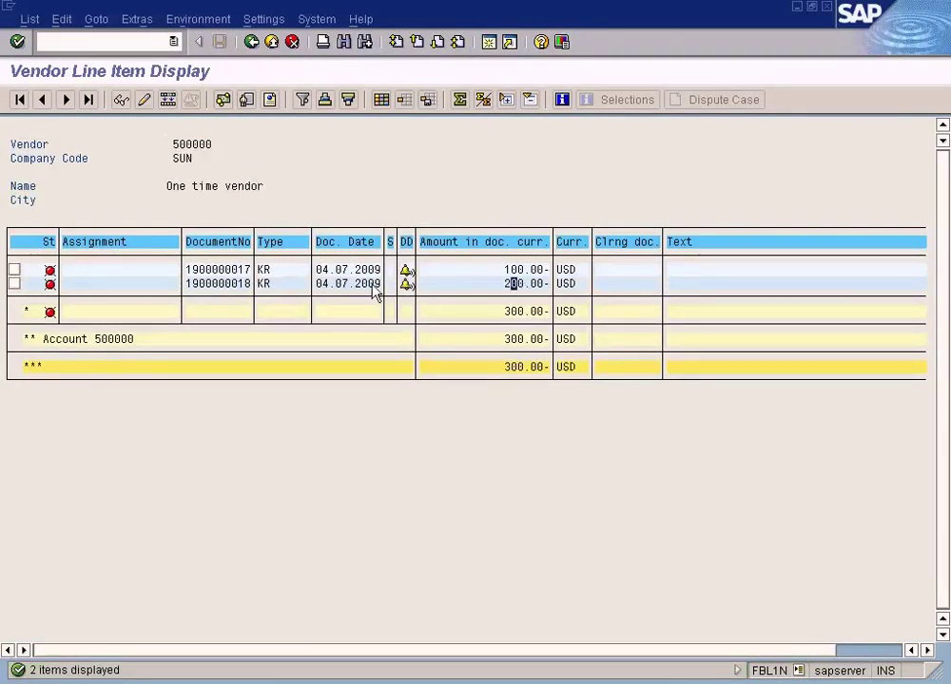
pyautogui.doubleClick(239, 284)
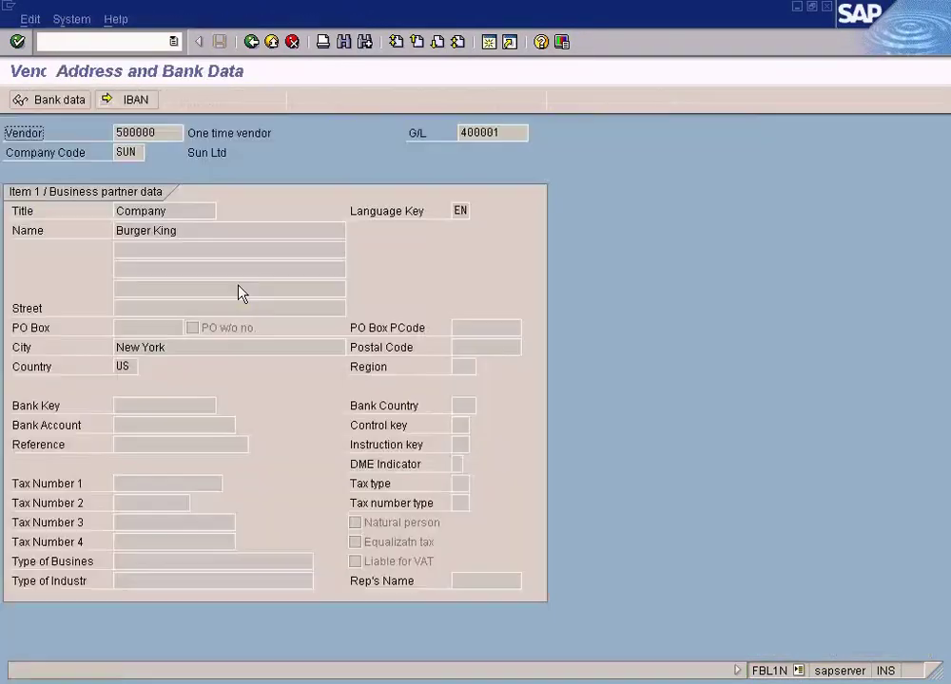
pyautogui.moveTo(181, 231); pyautogui.dragTo(115, 231)
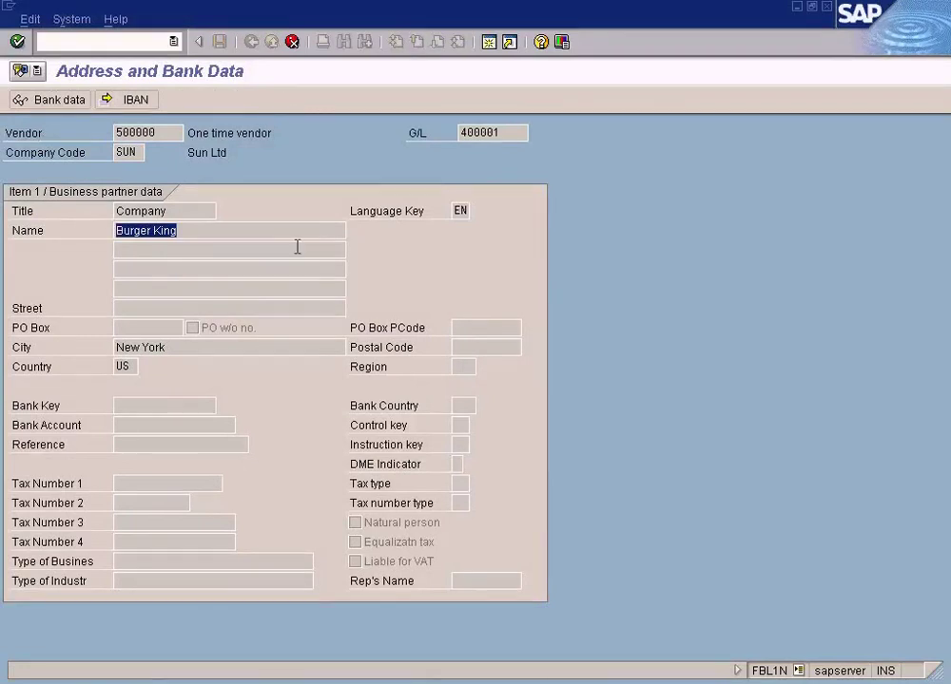
pyautogui.click(296, 44)
pyautogui.click(296, 43)
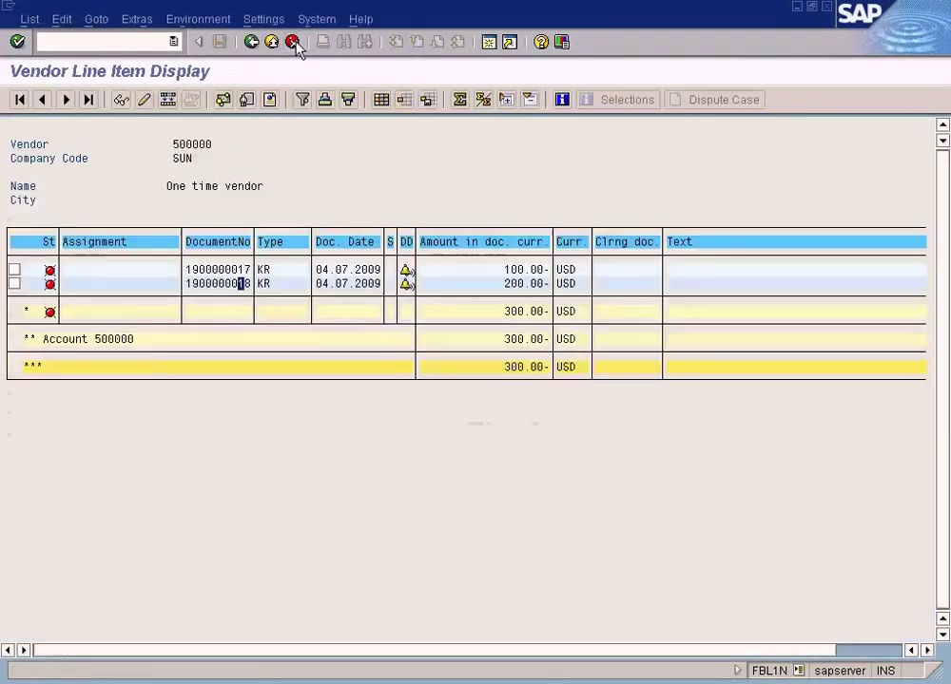
# - Leave the line item list and rerun the FBL1N report on open items for the one-time vendor in company code SUN
pyautogui.click(251, 42)
pyautogui.click(251, 42)
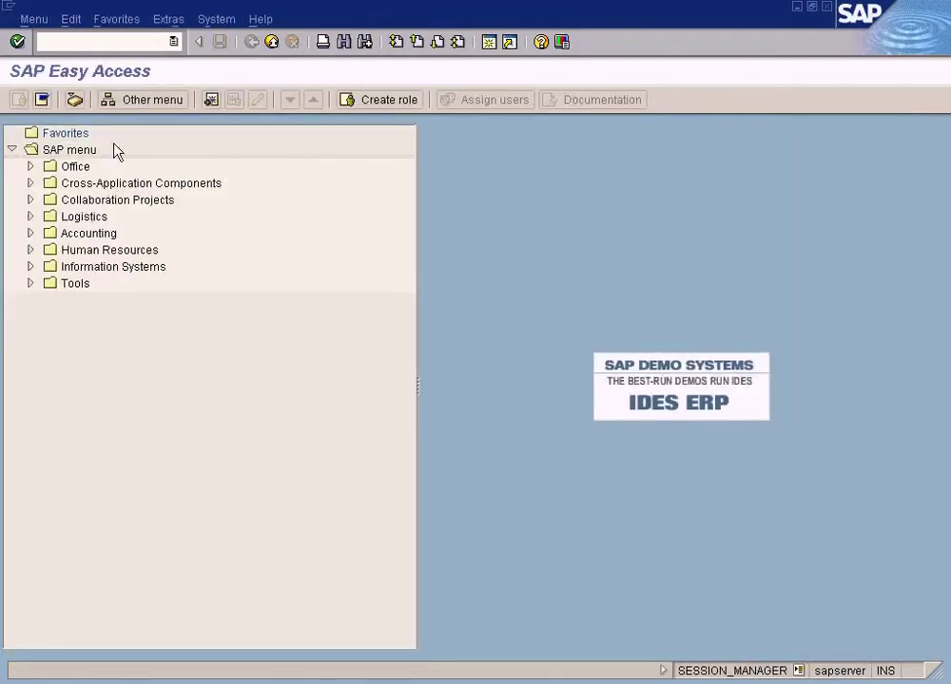
pyautogui.click(173, 42)
pyautogui.click(149, 58)
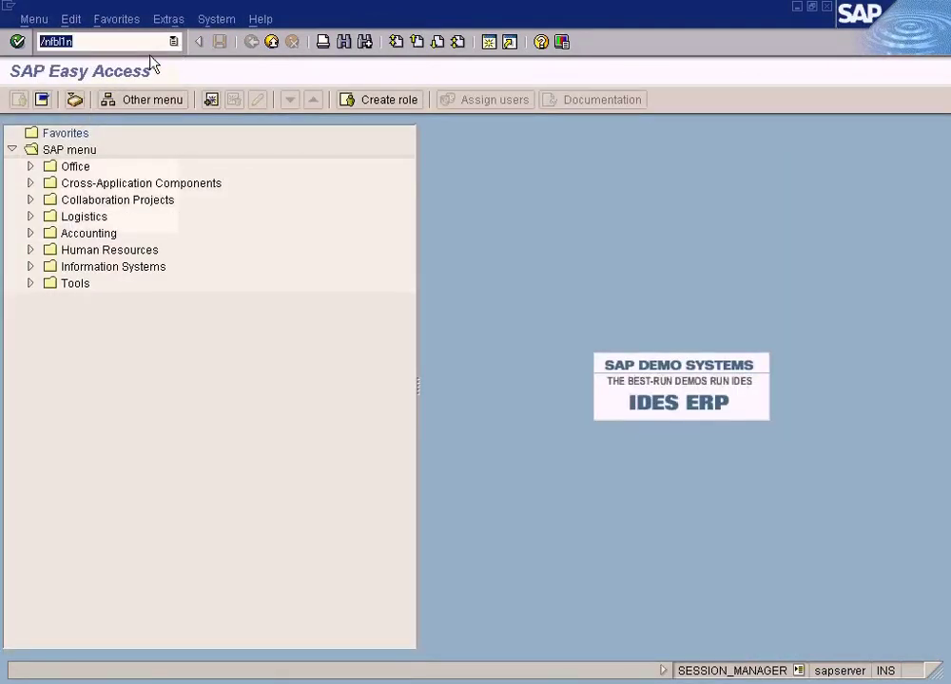
pyautogui.press('Return')
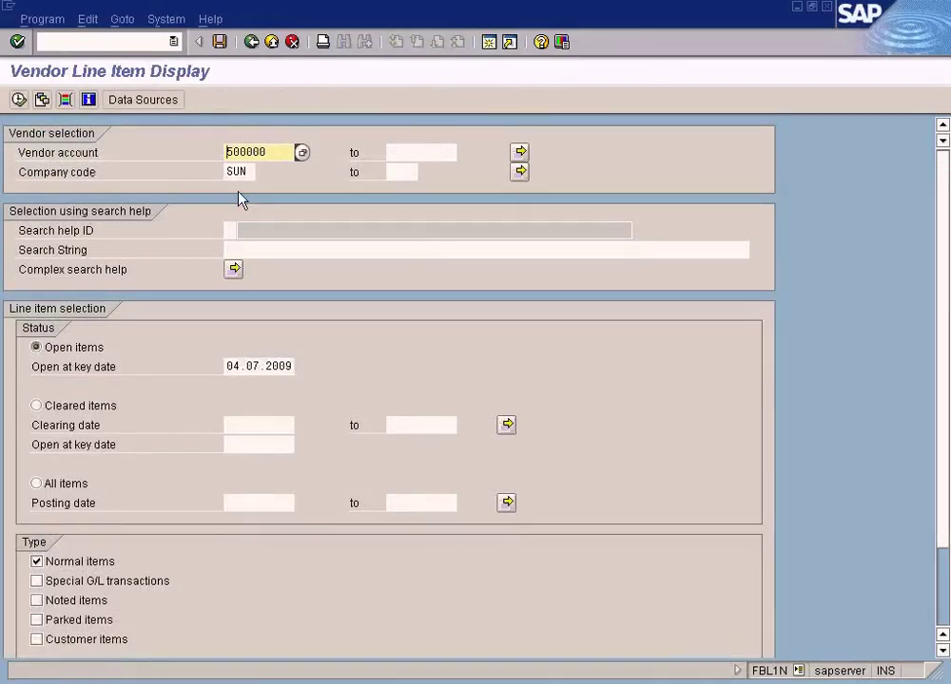
pyautogui.click(18, 99)
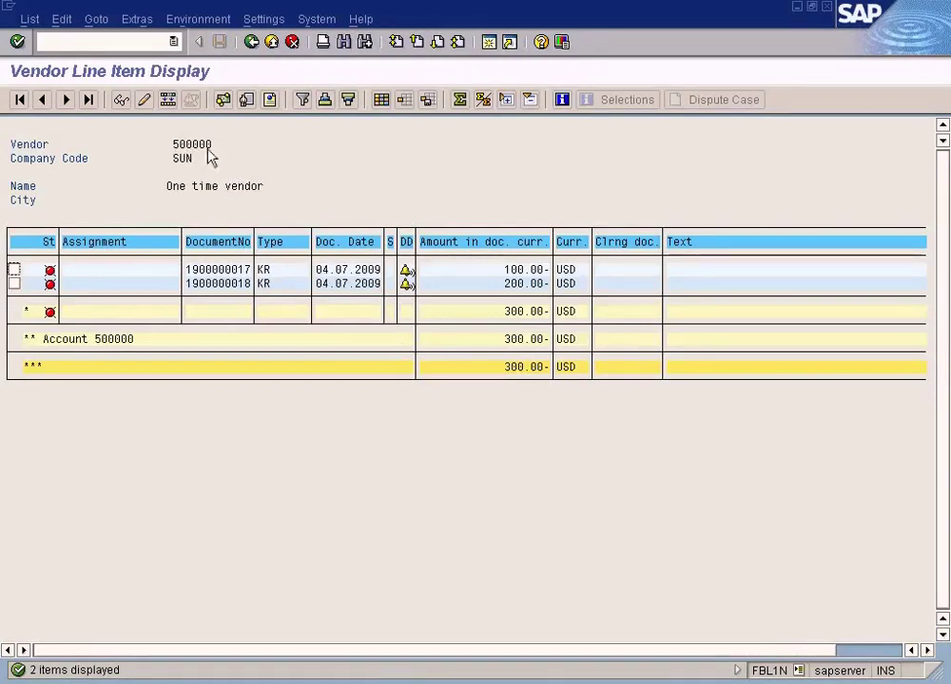
# - View the vendor name in the address data of the 100 USD line item and return to the list
pyautogui.doubleClick(233, 275)
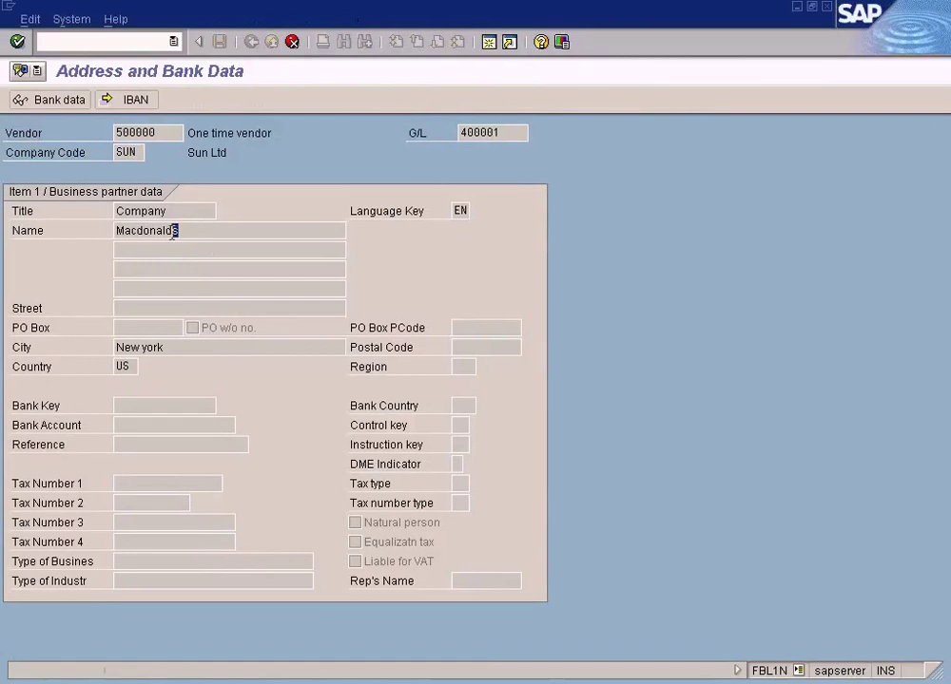
pyautogui.moveTo(174, 231); pyautogui.dragTo(104, 281)
pyautogui.click(293, 43)
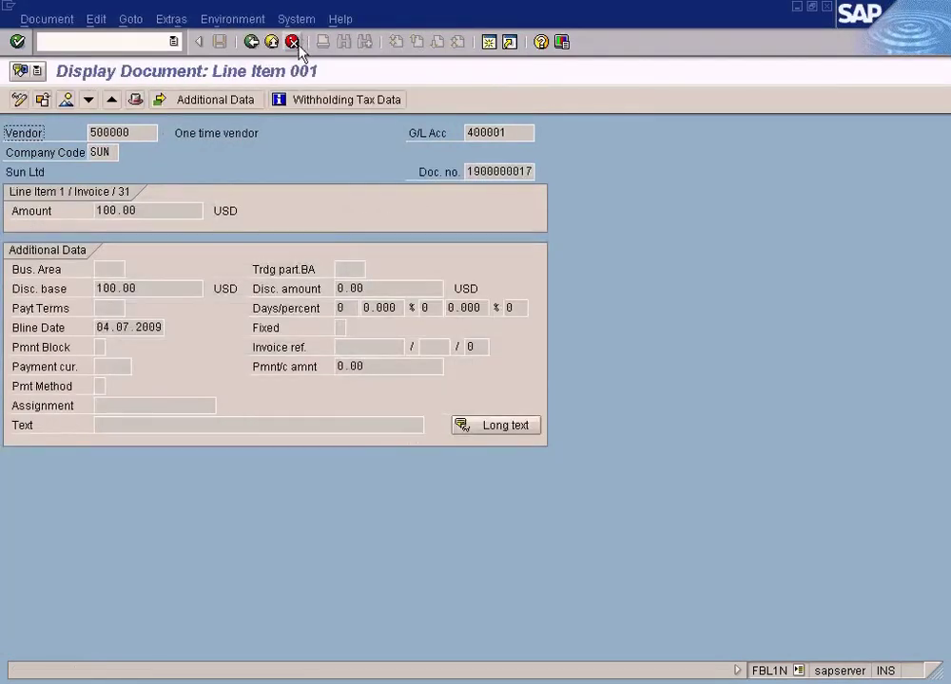
pyautogui.click(293, 42)
pyautogui.click(246, 283)
pyautogui.click(217, 144)
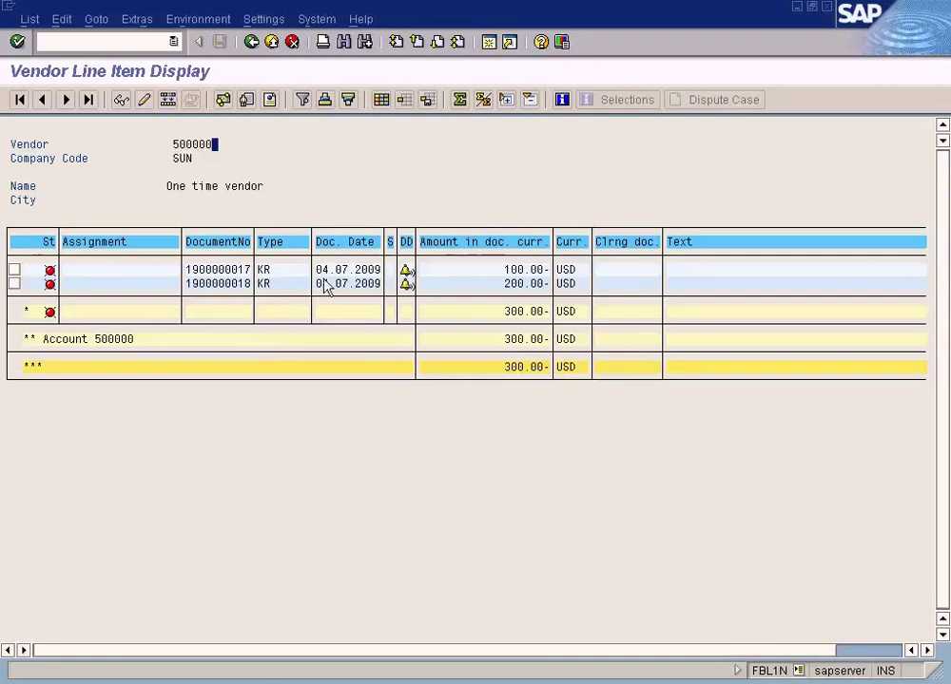
# - Switch to the vendor invoice session, exit the entry without saving and start posting an outgoing payment for accounts payable
pyautogui.click(369, 681)
pyautogui.click(377, 656)
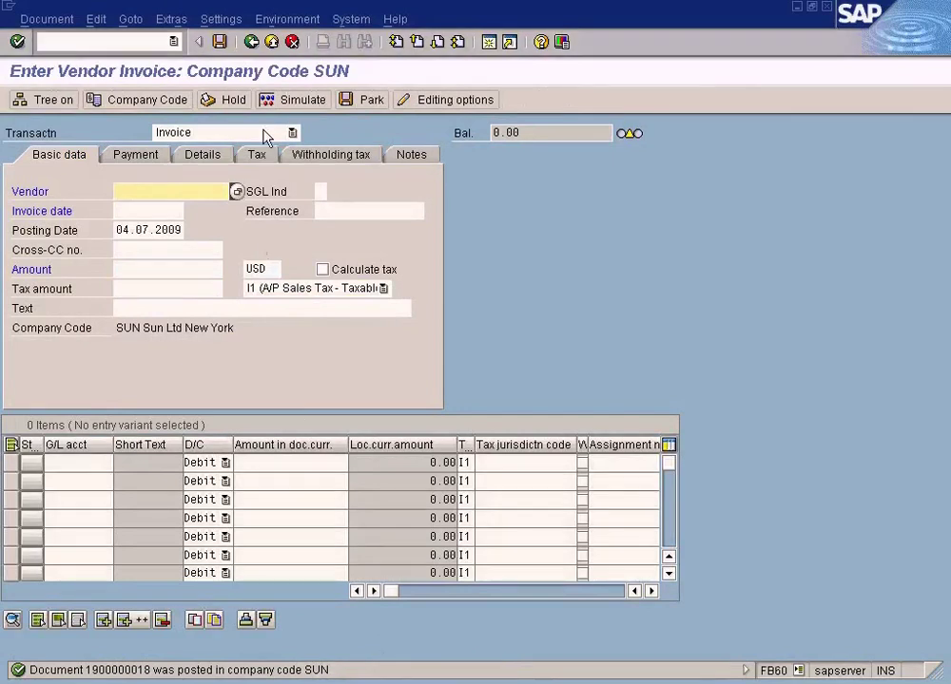
pyautogui.click(272, 42)
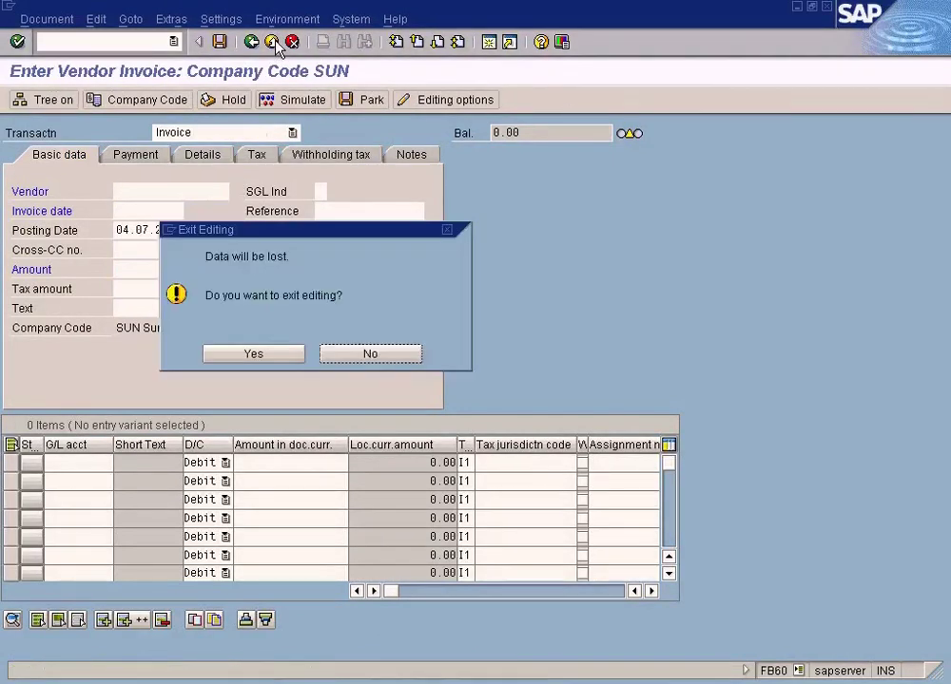
pyautogui.click(251, 357)
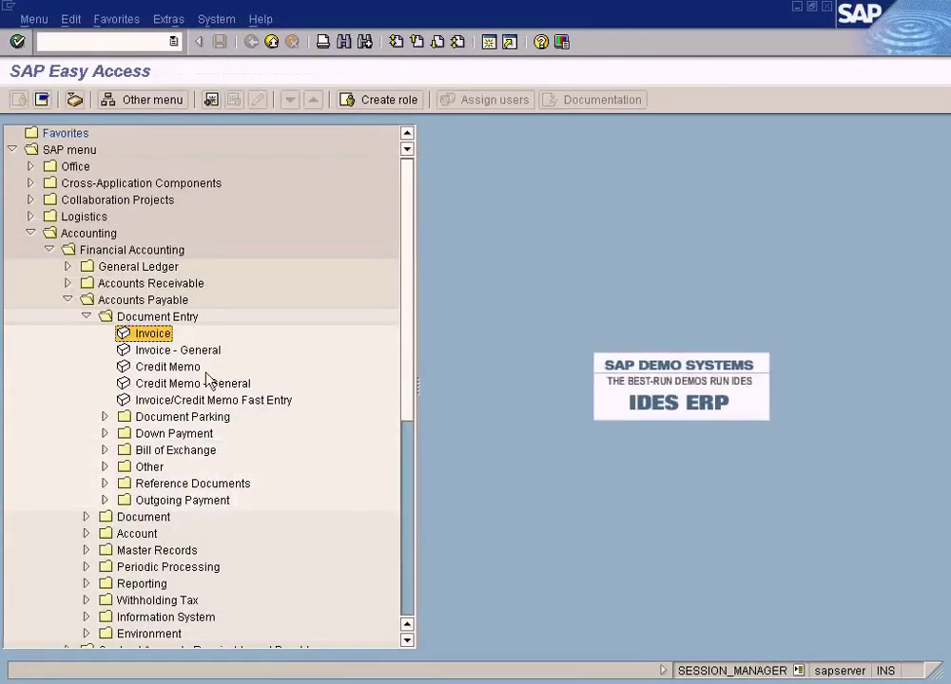
pyautogui.click(104, 500)
pyautogui.doubleClick(166, 518)
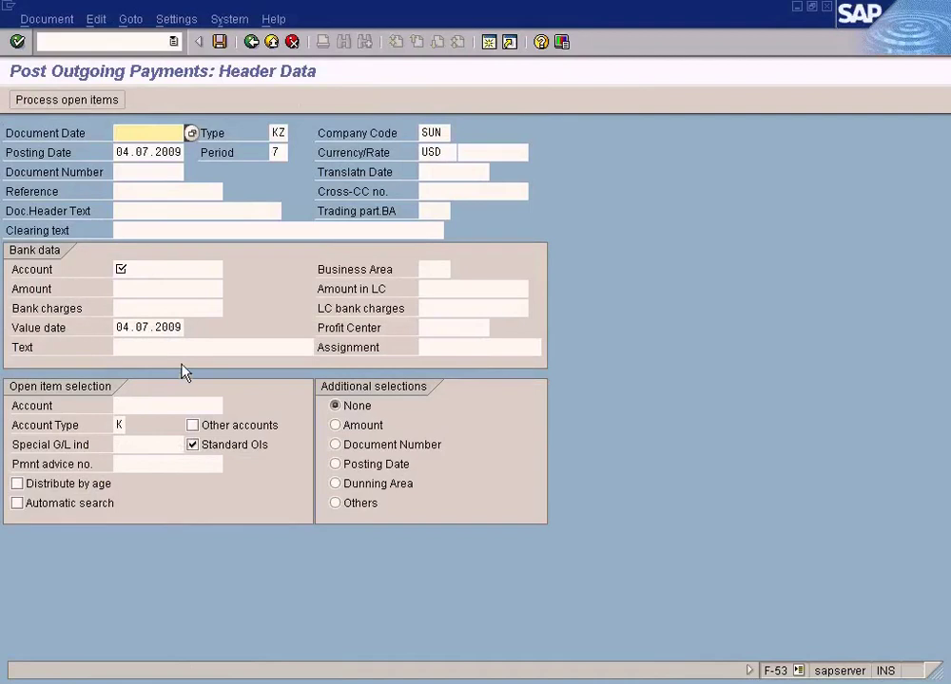
# - Set the payment's document date to 04.07.2009 and select the Cash In Hand G/L account as the bank account
pyautogui.press('F4')
pyautogui.press('Return')
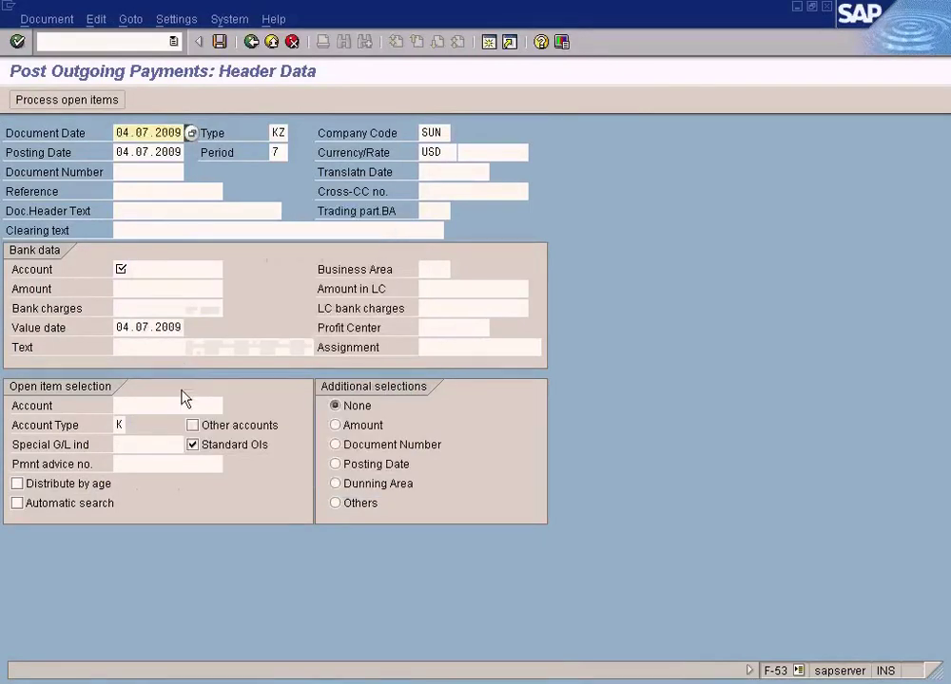
pyautogui.click(164, 267)
pyautogui.click(231, 274)
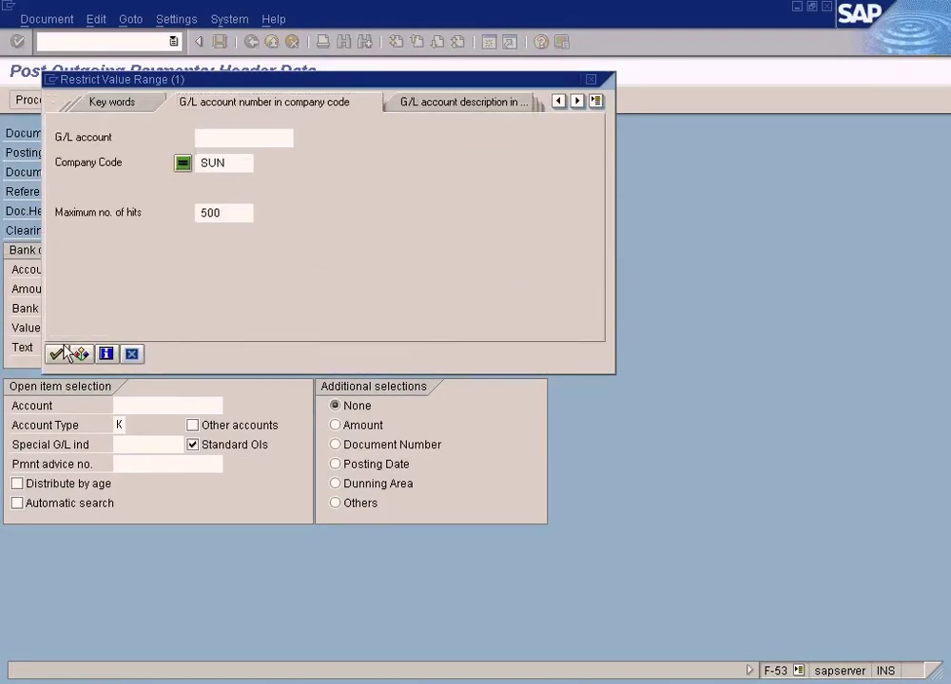
pyautogui.click(56, 353)
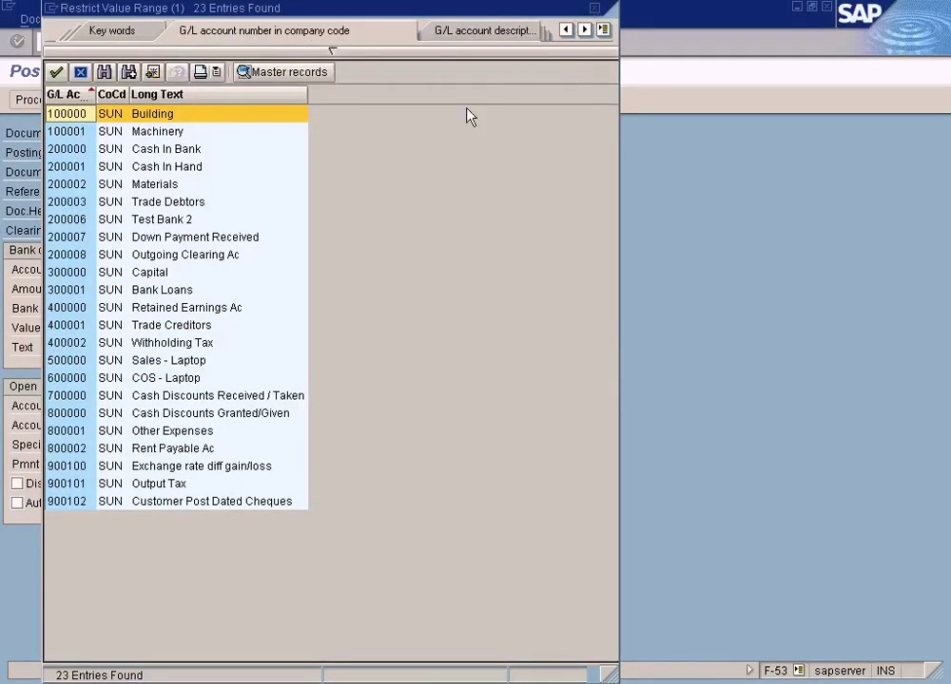
pyautogui.doubleClick(196, 169)
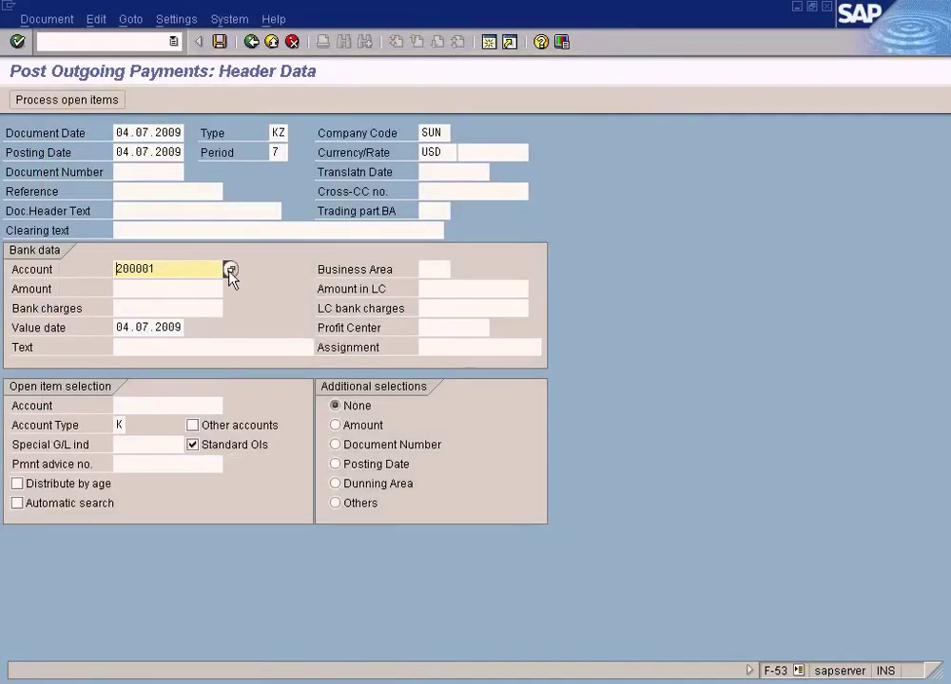
# - Check the description of the payment's bank account in the G/L account search for company code SUN
pyautogui.click(230, 269)
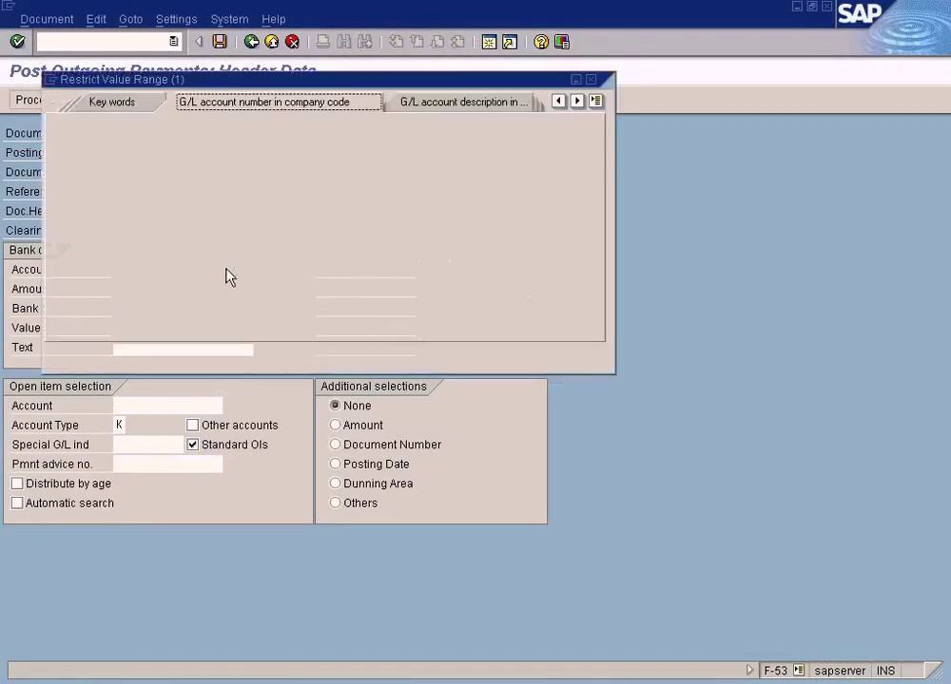
pyautogui.click(56, 355)
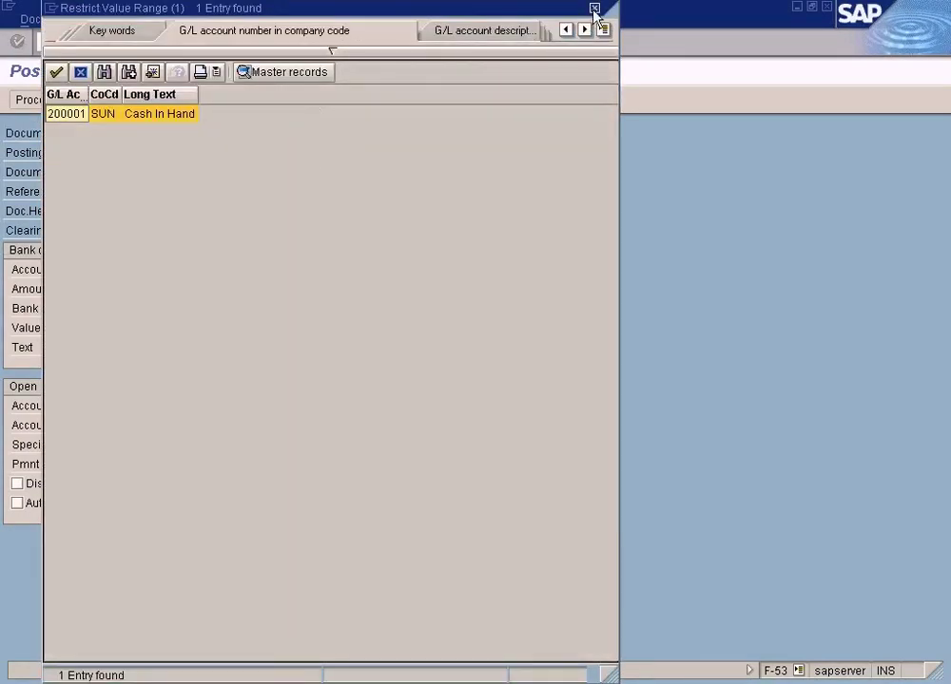
pyautogui.press('Return')
# - Set the payment amount to 100 and select the one-time vendor as the account for open item selection
pyautogui.click(135, 292)
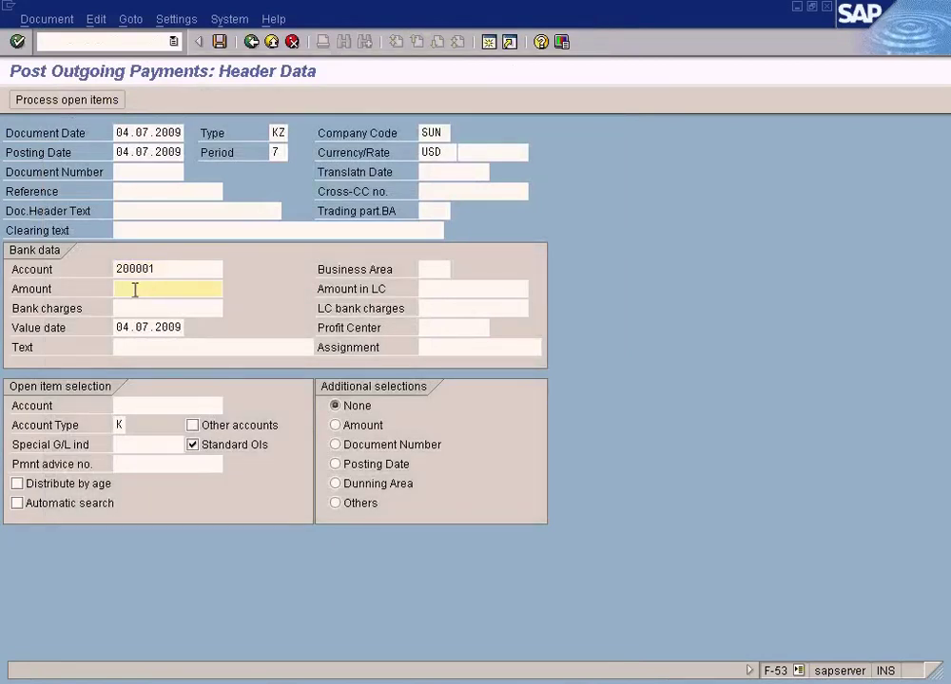
pyautogui.click(161, 406)
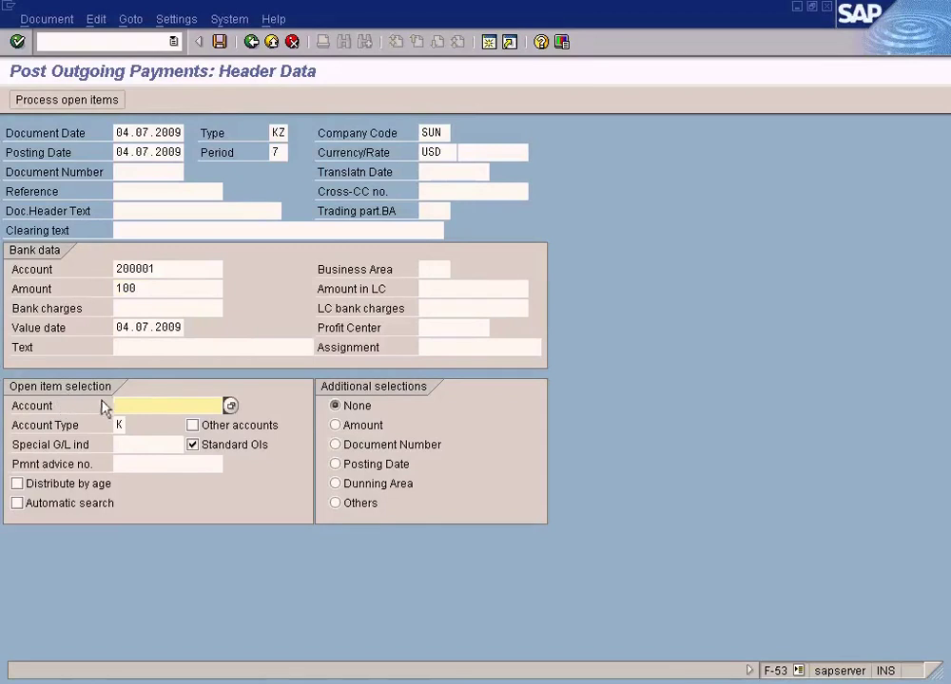
pyautogui.click(230, 407)
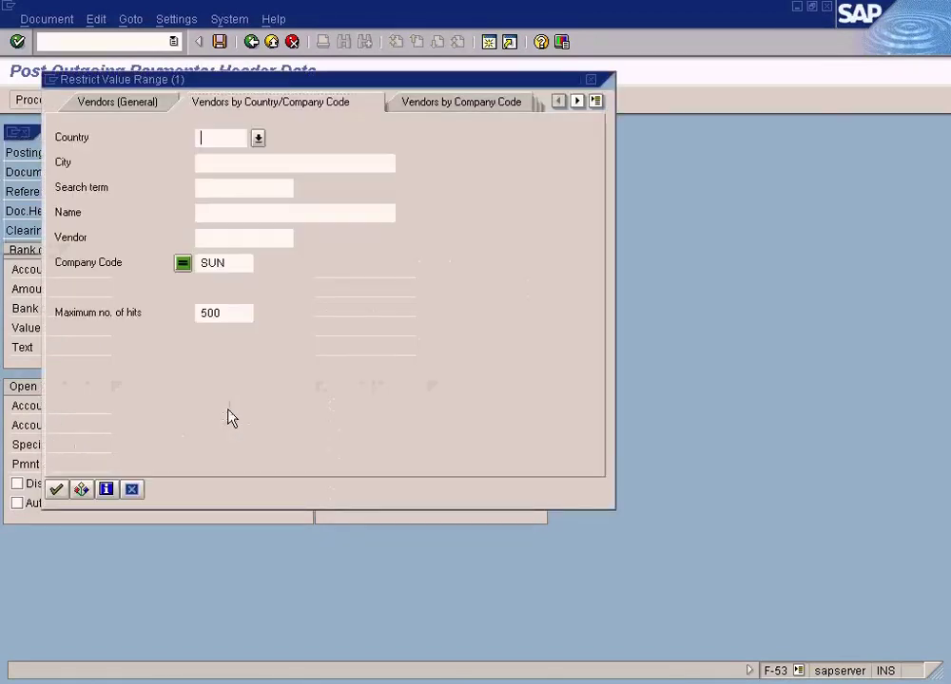
pyautogui.click(56, 489)
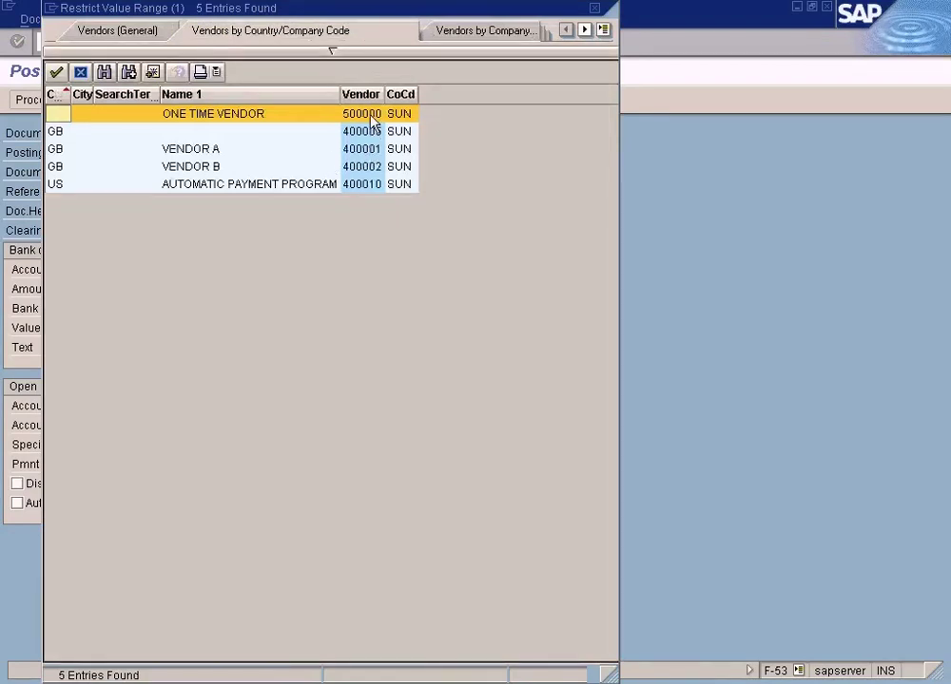
pyautogui.click(370, 117)
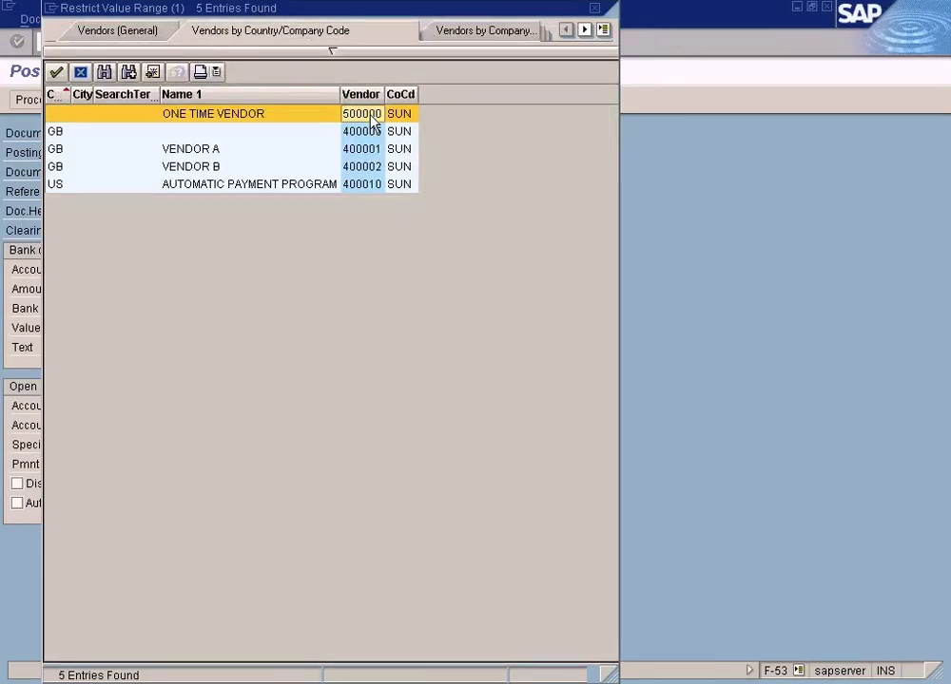
pyautogui.doubleClick(372, 119)
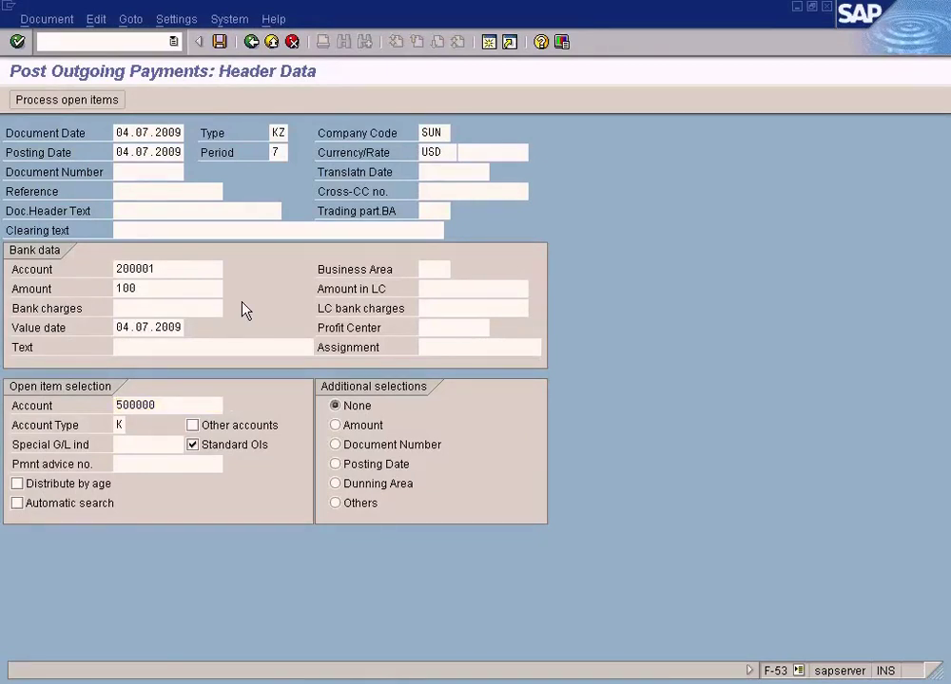
# - Process the one-time vendor's open items, assign the 100.00 USD invoice to the payment and try to post it
pyautogui.hotkey('shift', 'F4')
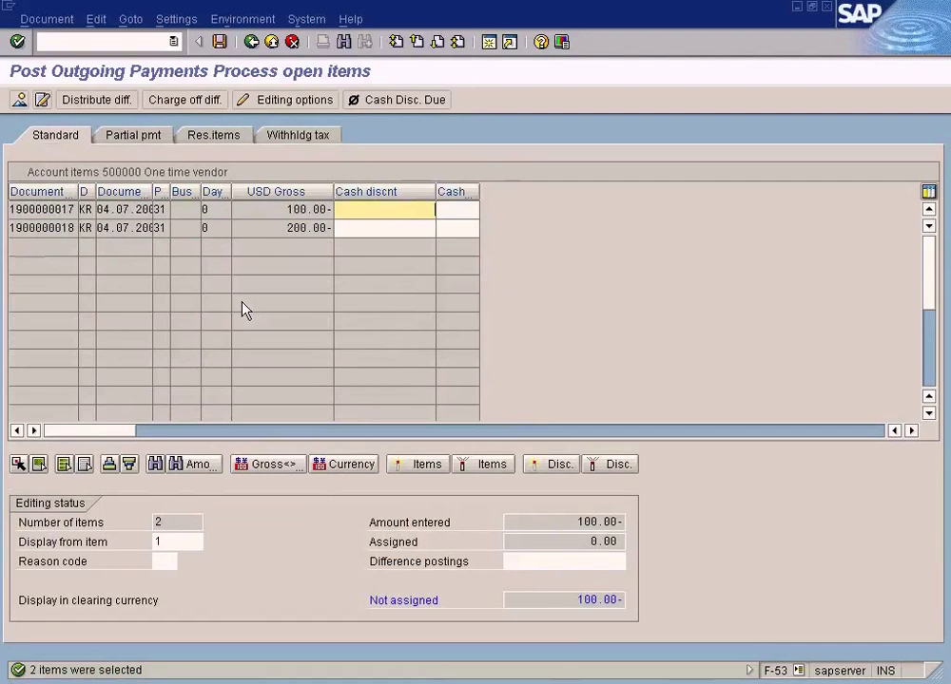
pyautogui.doubleClick(317, 208)
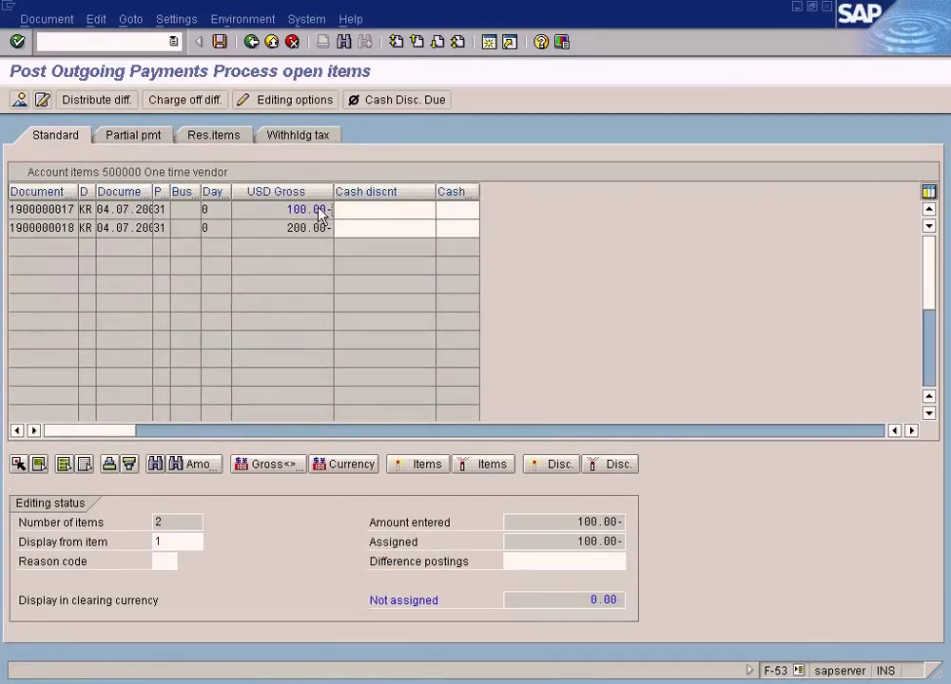
pyautogui.click(220, 43)
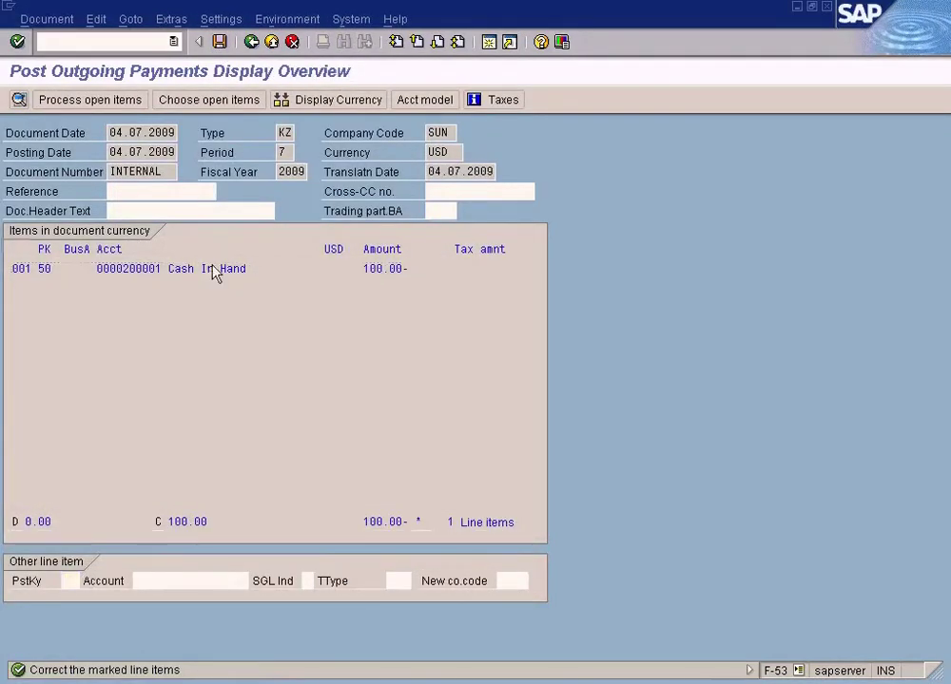
# - Set the Cash In Hand line item's due date to 04.07.2009 and return to the document overview
pyautogui.doubleClick(215, 273)
pyautogui.click(429, 308)
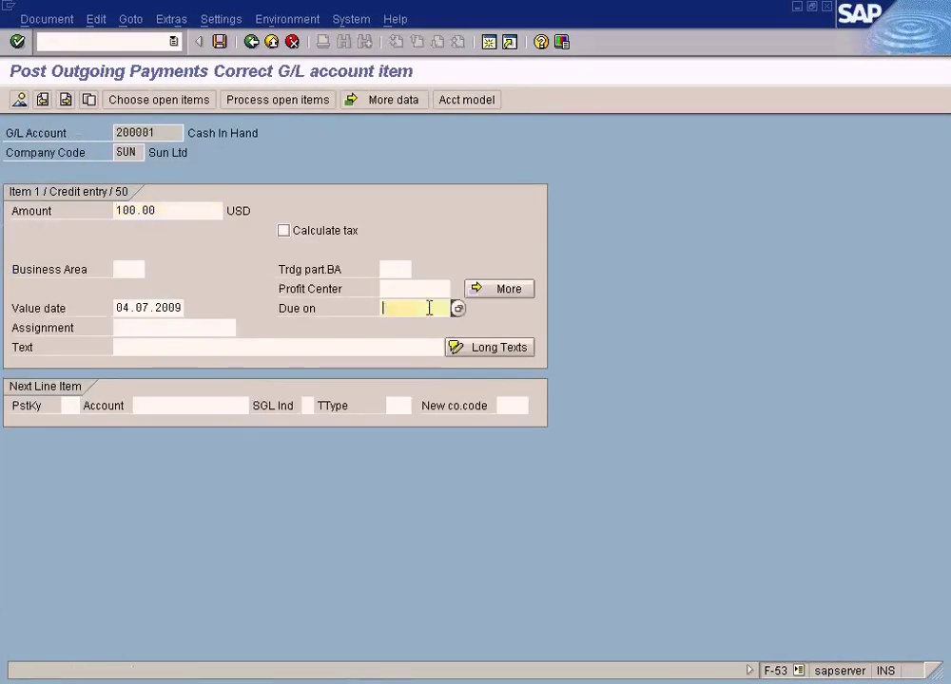
pyautogui.press('F4')
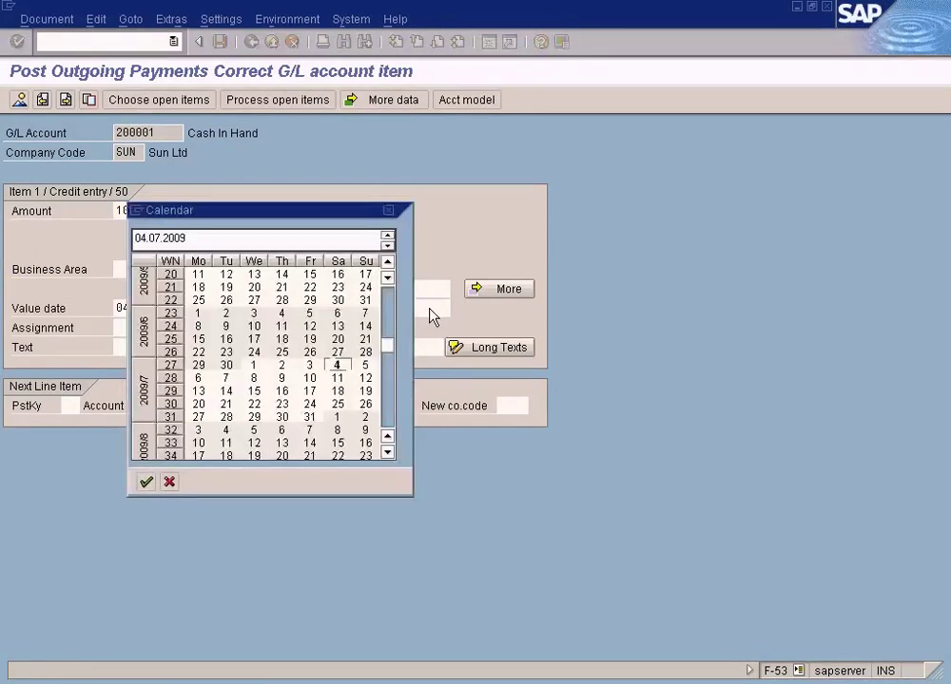
pyautogui.press('Return')
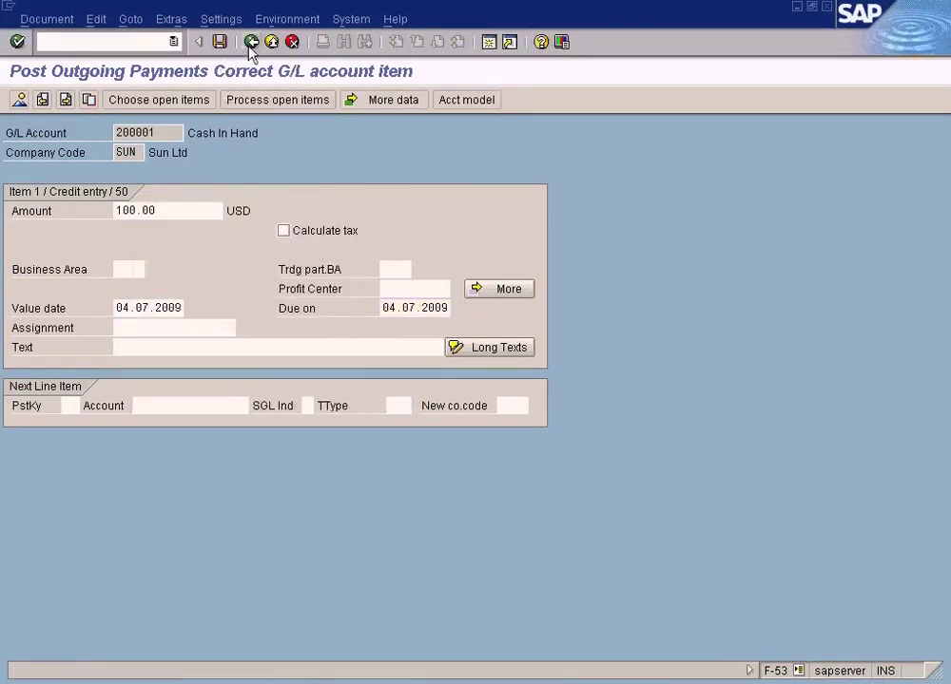
pyautogui.click(251, 42)
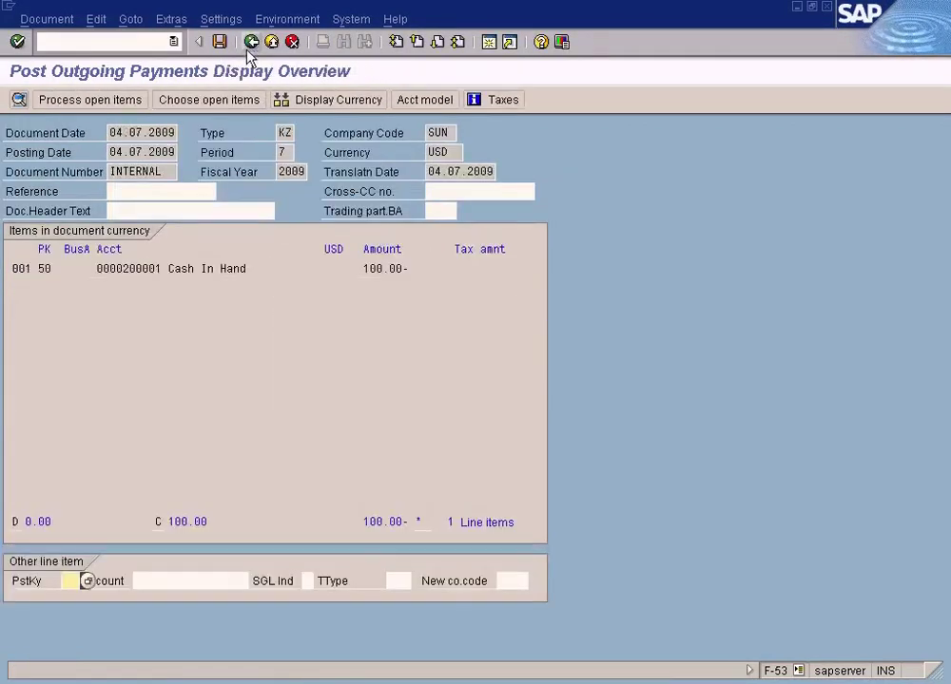
# - Simulate the outgoing payment document and post it
pyautogui.click(44, 23)
pyautogui.click(70, 102)
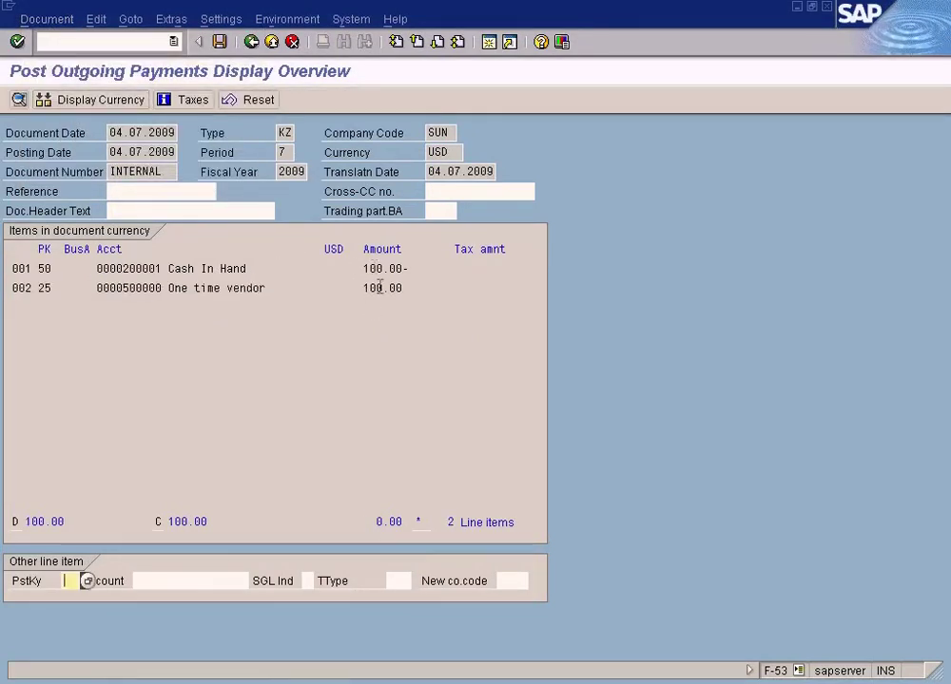
pyautogui.click(219, 42)
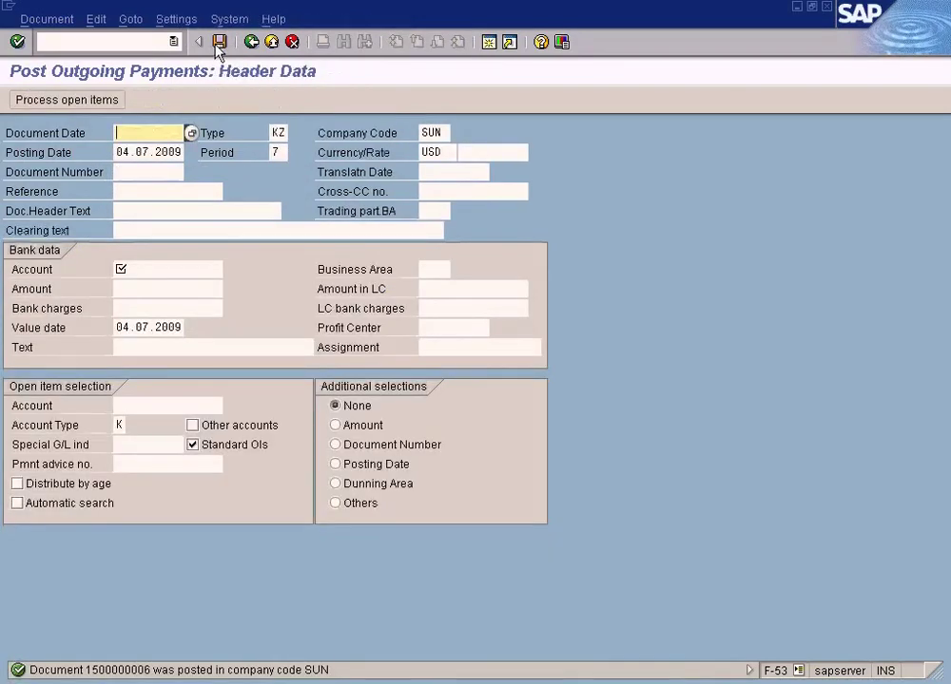
# - Switch to the vendor line item display session and refresh the one-time vendor's open item list
pyautogui.click(384, 676)
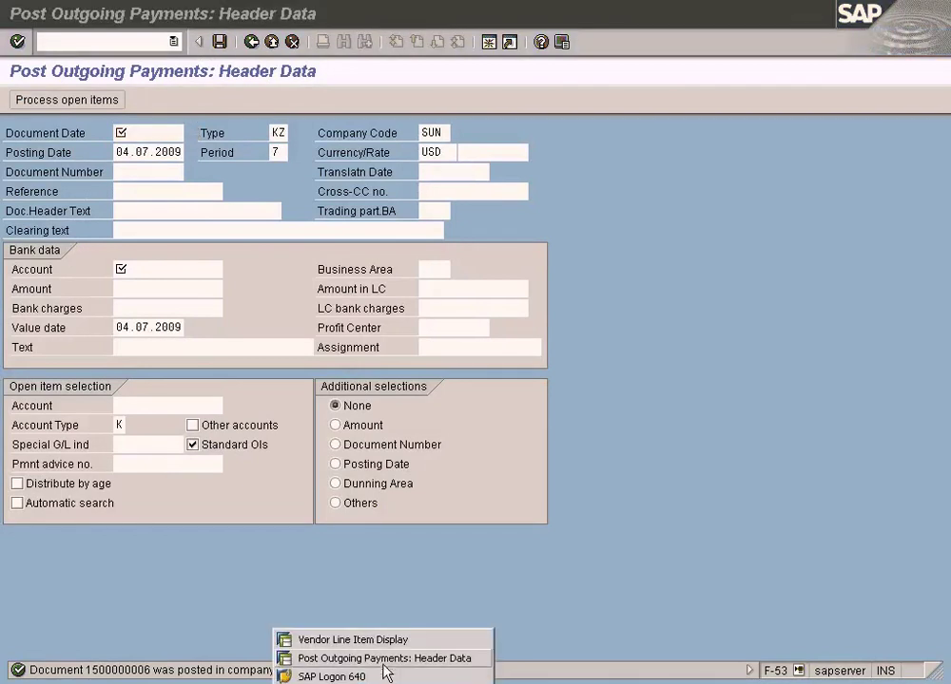
pyautogui.click(384, 639)
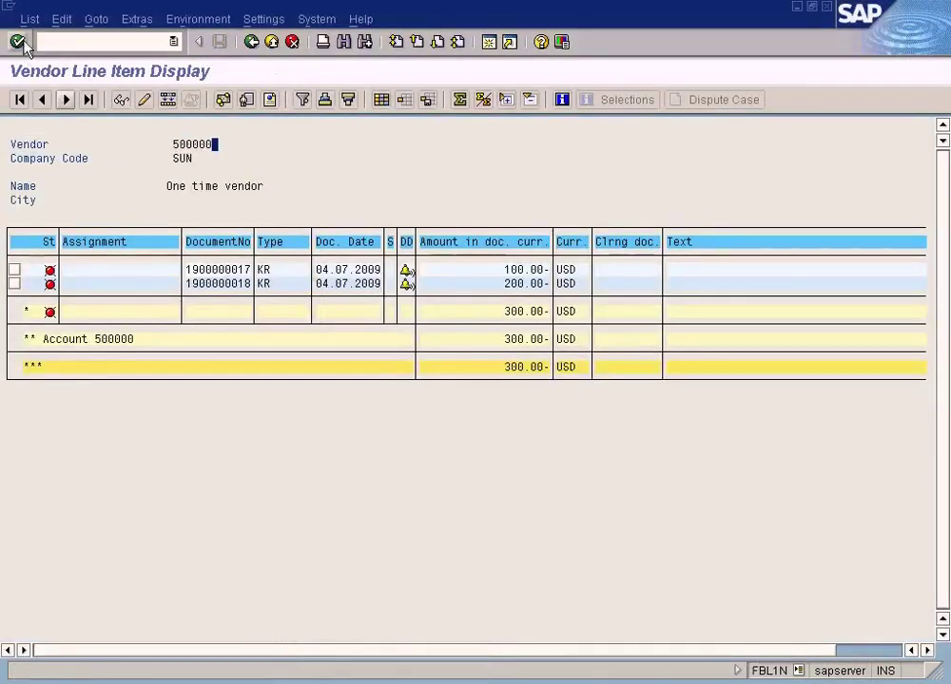
pyautogui.click(24, 19)
pyautogui.click(48, 71)
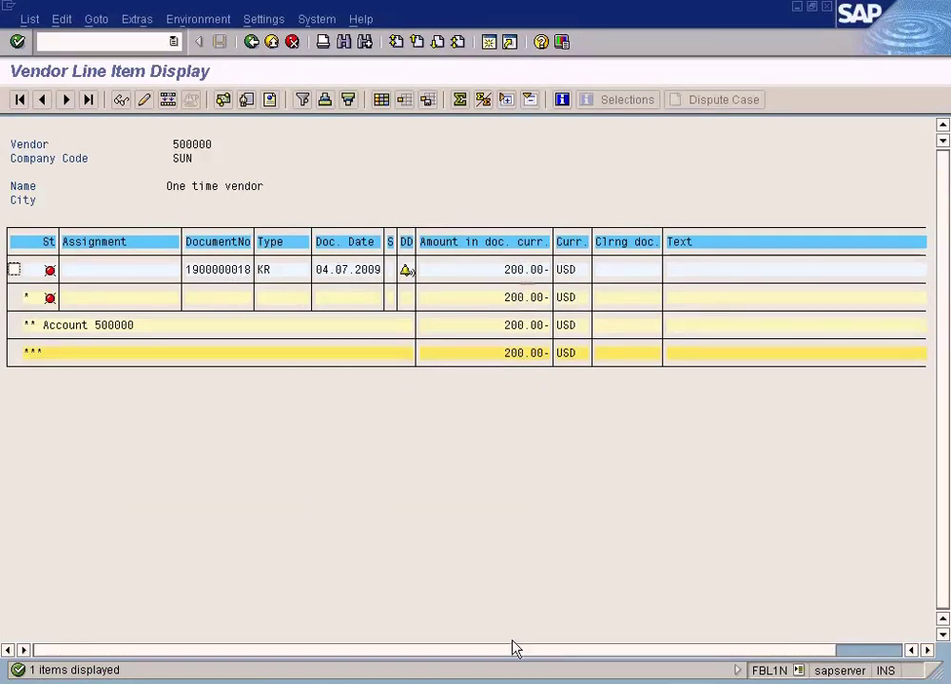
pyautogui.click(514, 681)
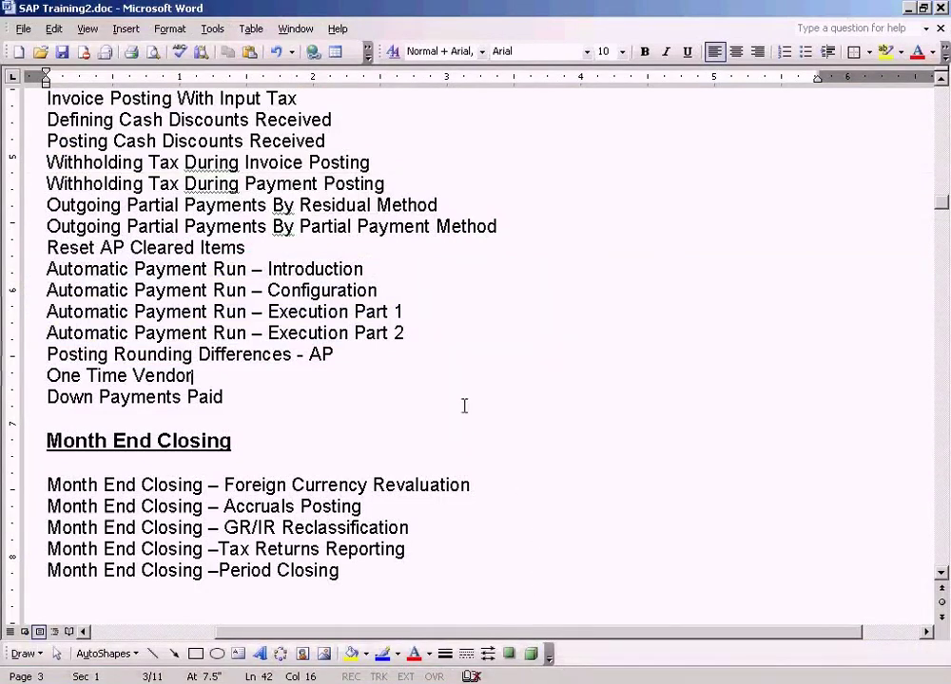
pyautogui.click(737, 681)
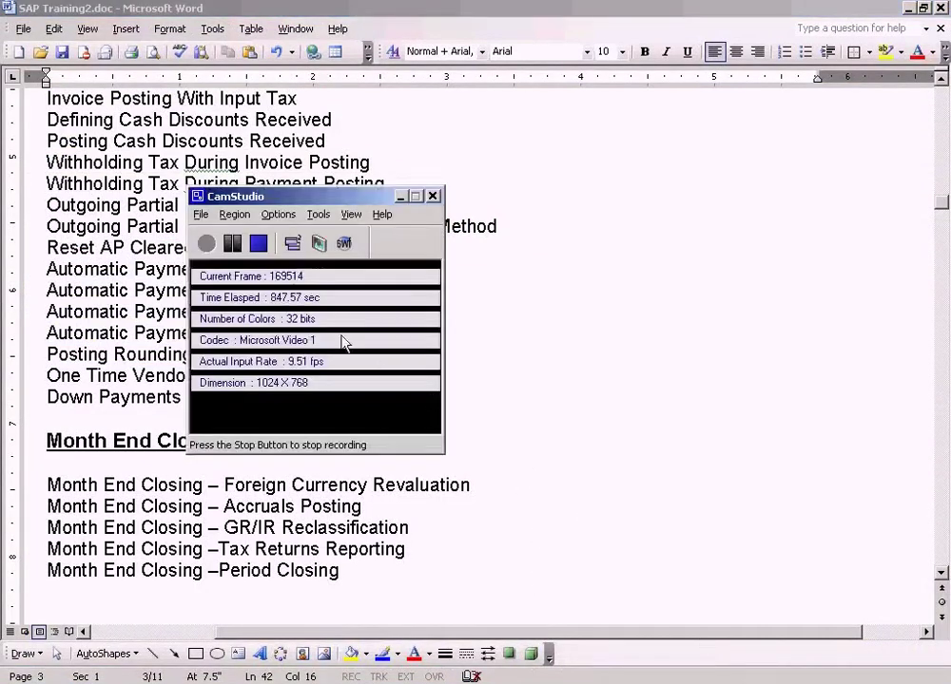